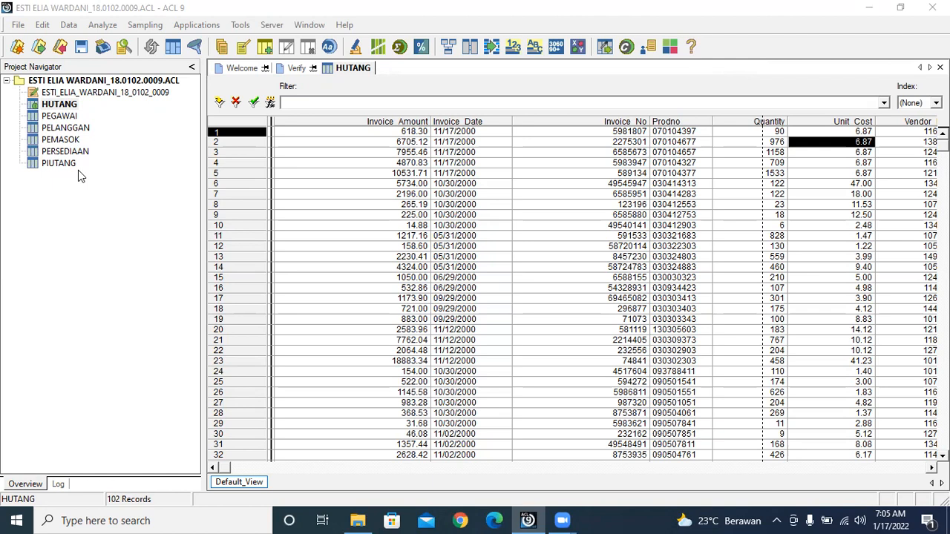
pyautogui.click(35, 118)
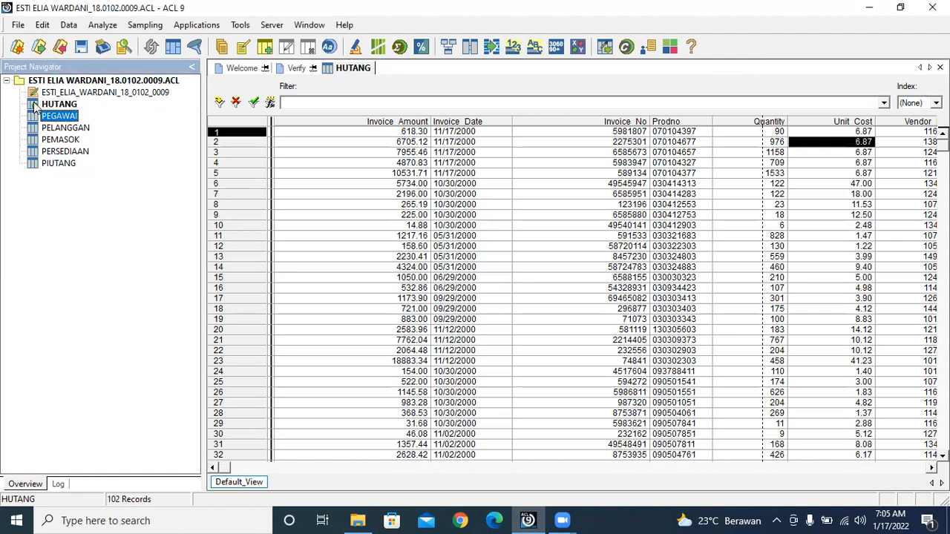
pyautogui.click(36, 108)
pyautogui.click(32, 119)
pyautogui.click(33, 129)
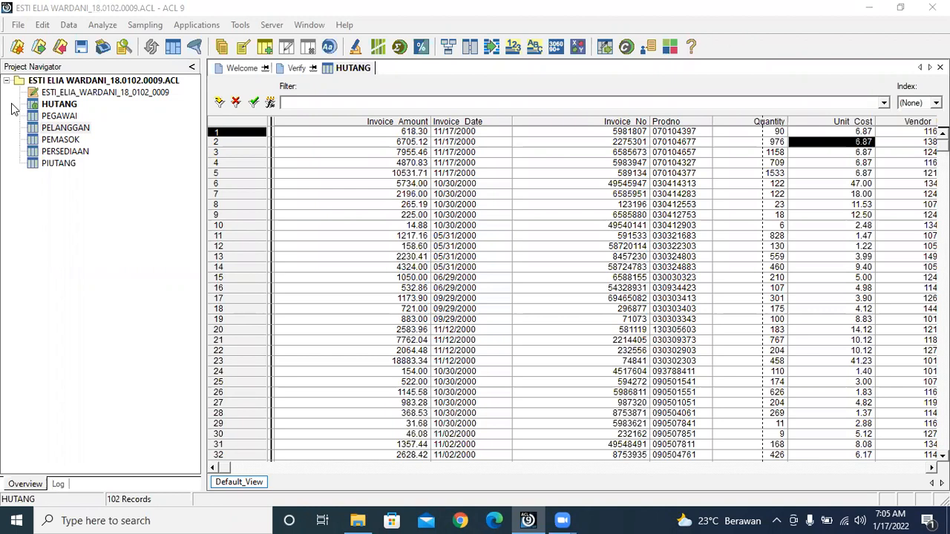
pyautogui.click(57, 117)
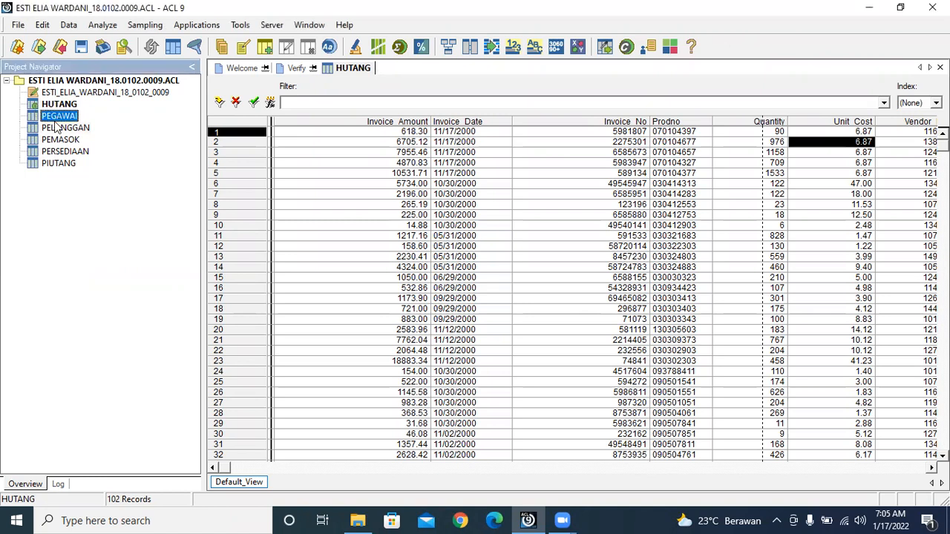
# Step: Start defining a new table from a file on disk, using the Gaji workbook in the Downloads folder as source
pyautogui.click(25, 26)
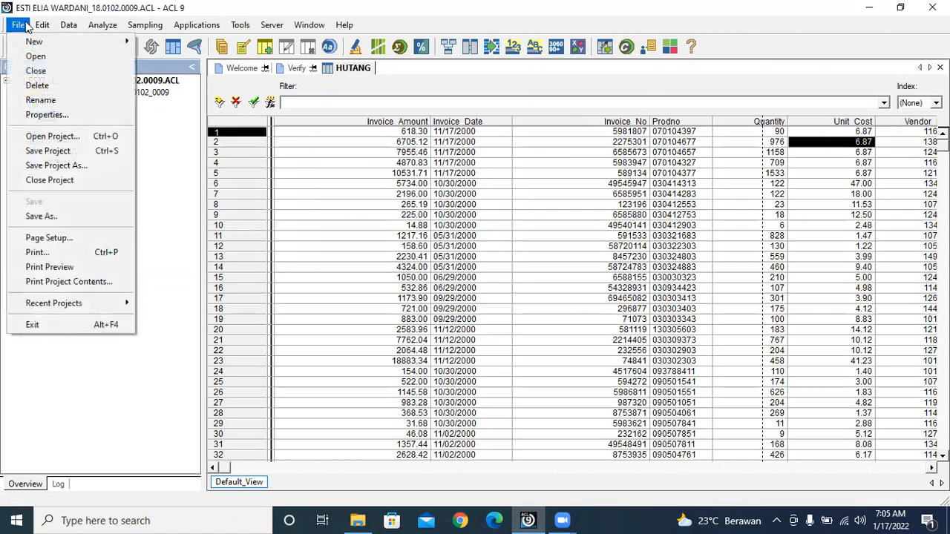
pyautogui.moveTo(32, 41)
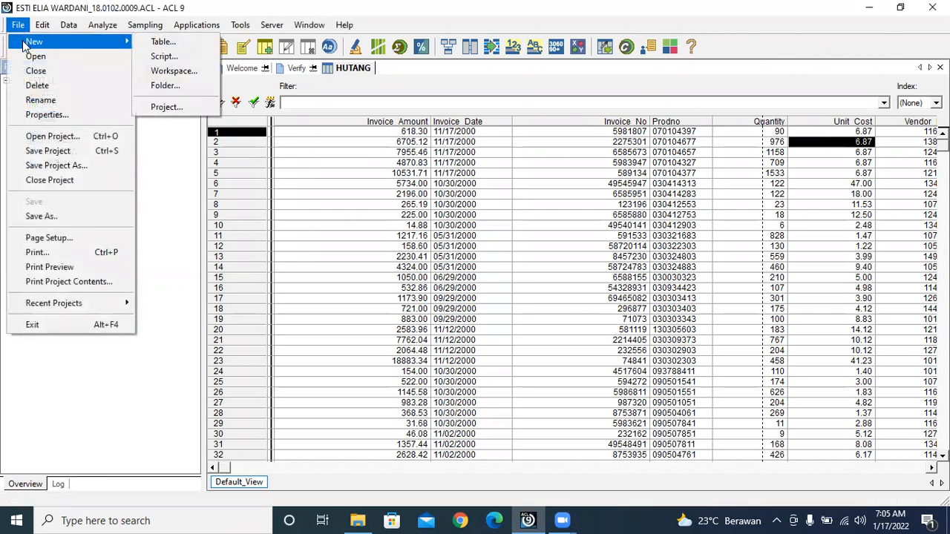
pyautogui.click(159, 42)
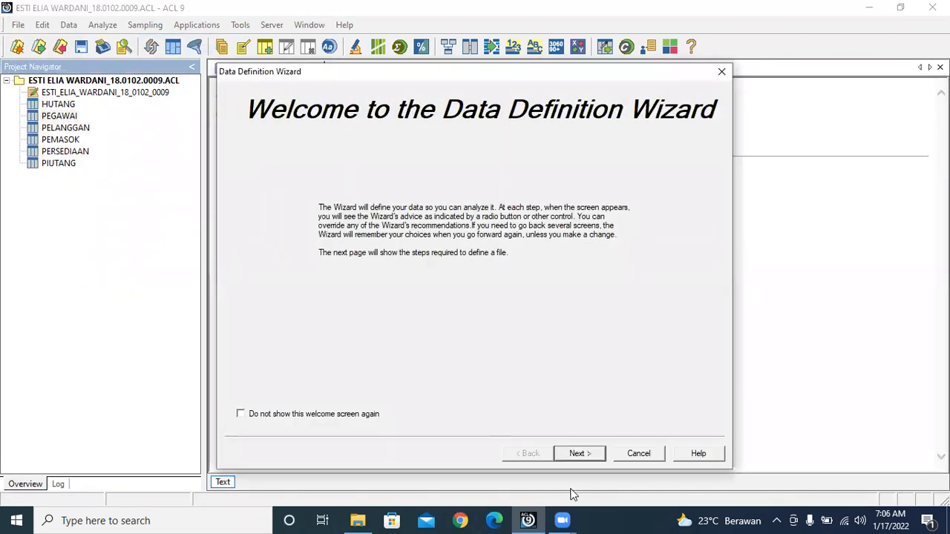
pyautogui.click(581, 454)
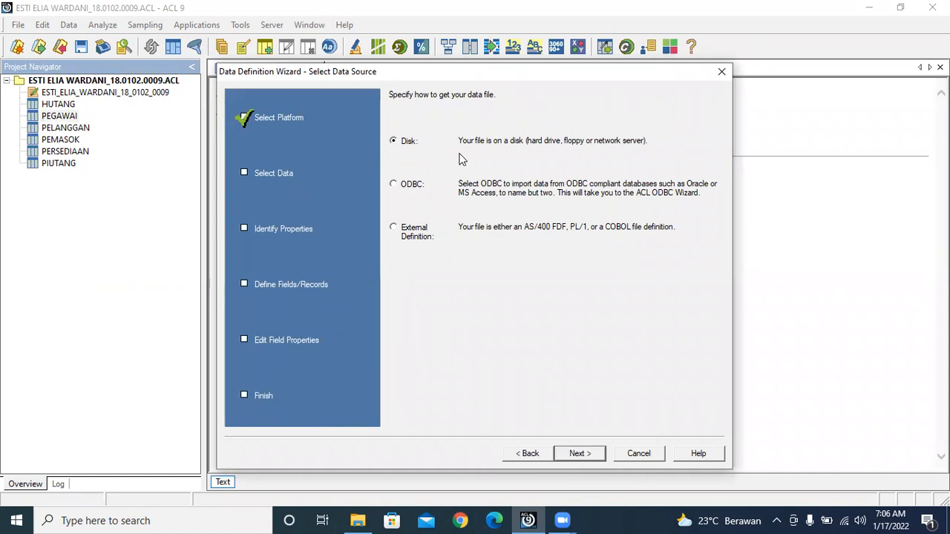
pyautogui.click(580, 454)
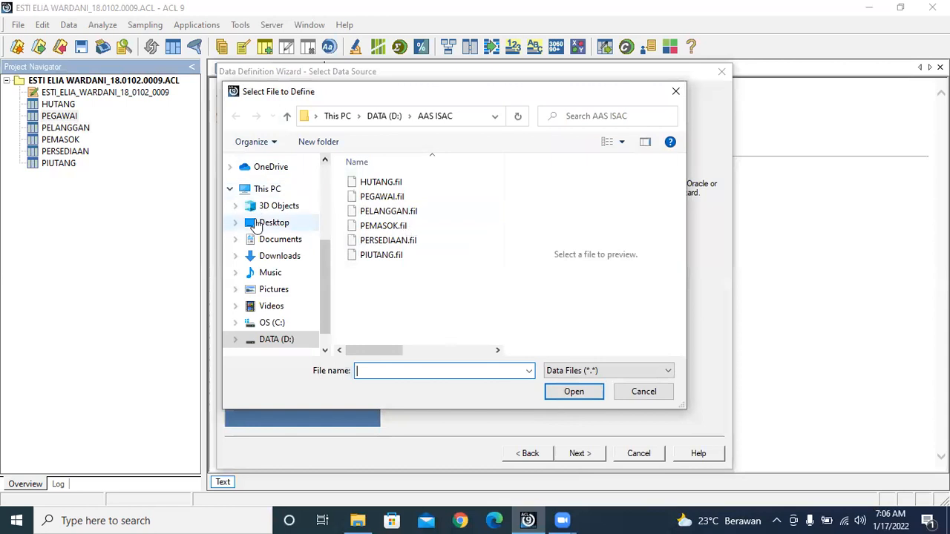
pyautogui.click(283, 258)
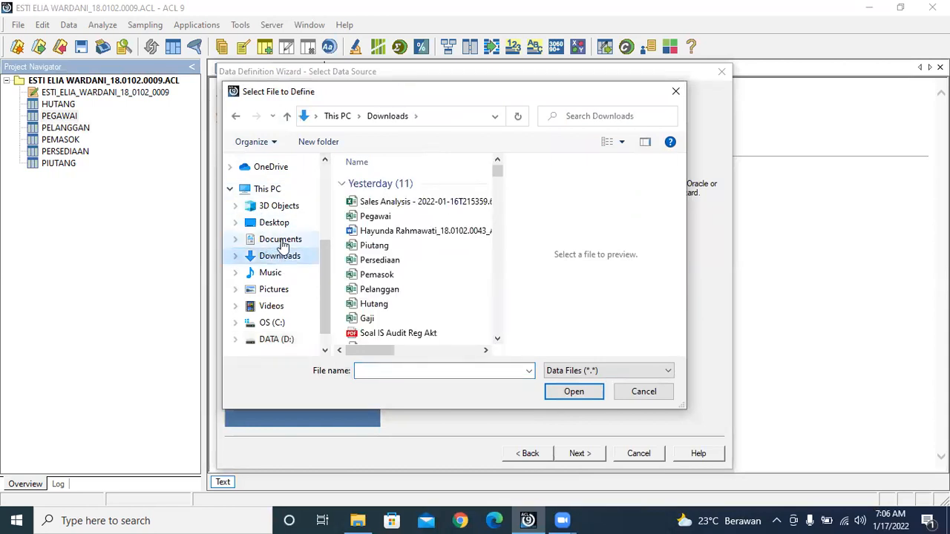
pyautogui.click(386, 319)
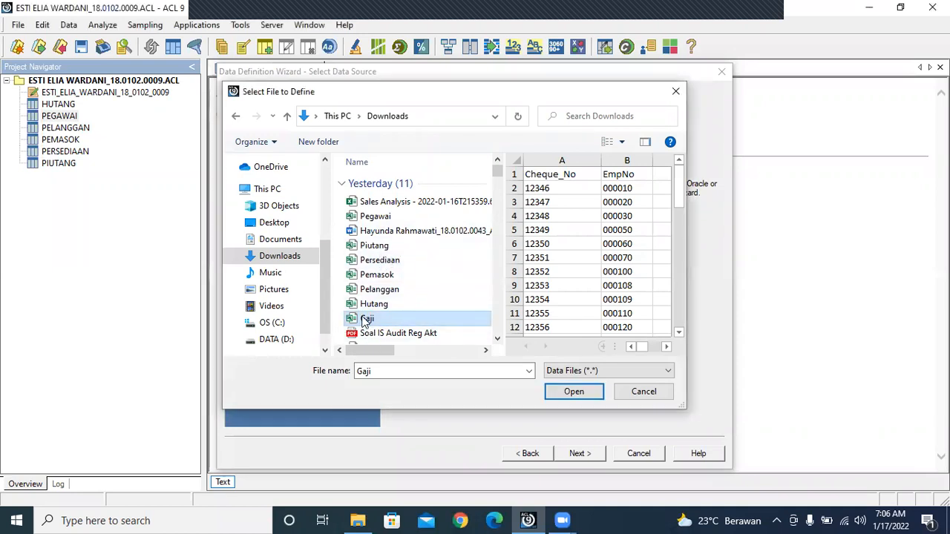
pyautogui.click(579, 394)
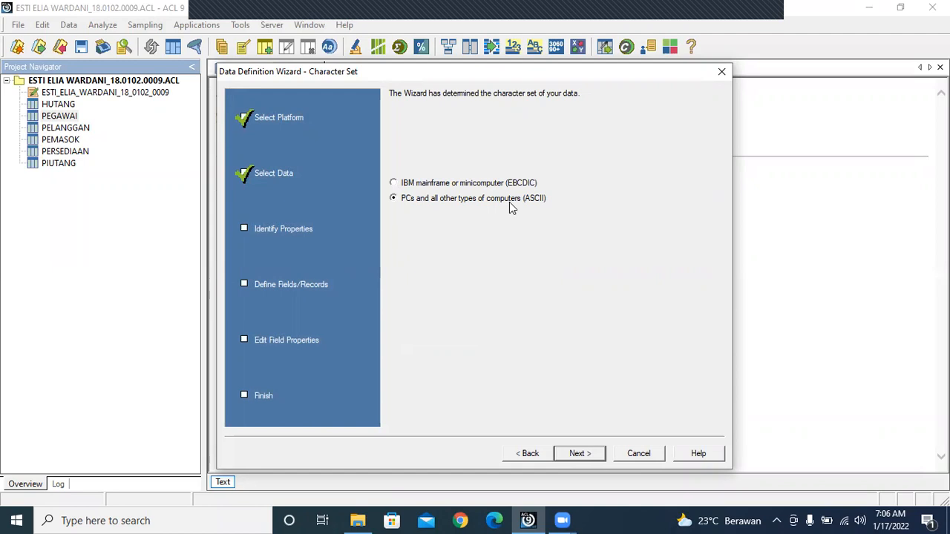
# Step: Accept the ASCII character set, the Excel file format and Sheet1 with a maximum character field length of 50
pyautogui.click(598, 455)
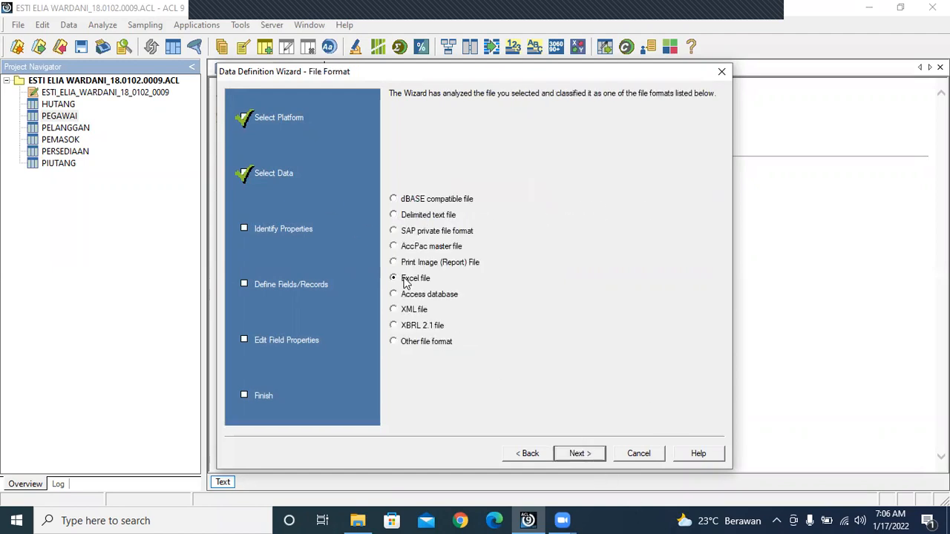
pyautogui.click(585, 456)
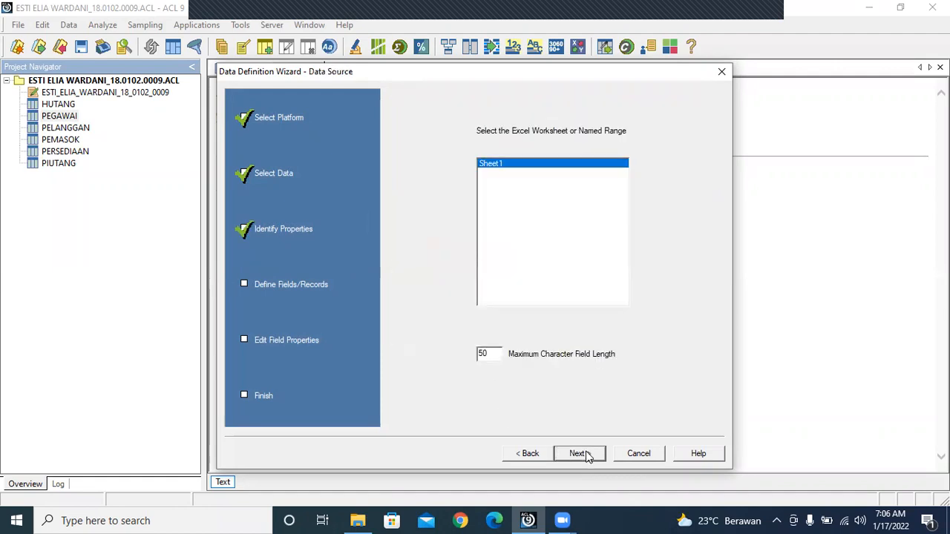
pyautogui.click(585, 454)
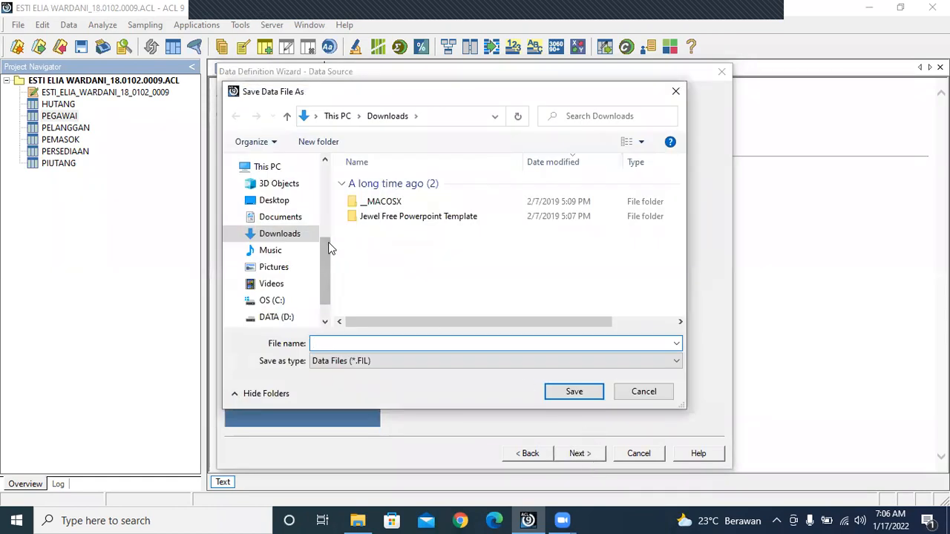
# Step: Save the data file as GAJI in the AAS ISAC folder on drive D and finish the definition with table name GAJI
pyautogui.moveTo(326, 248); pyautogui.dragTo(320, 292)
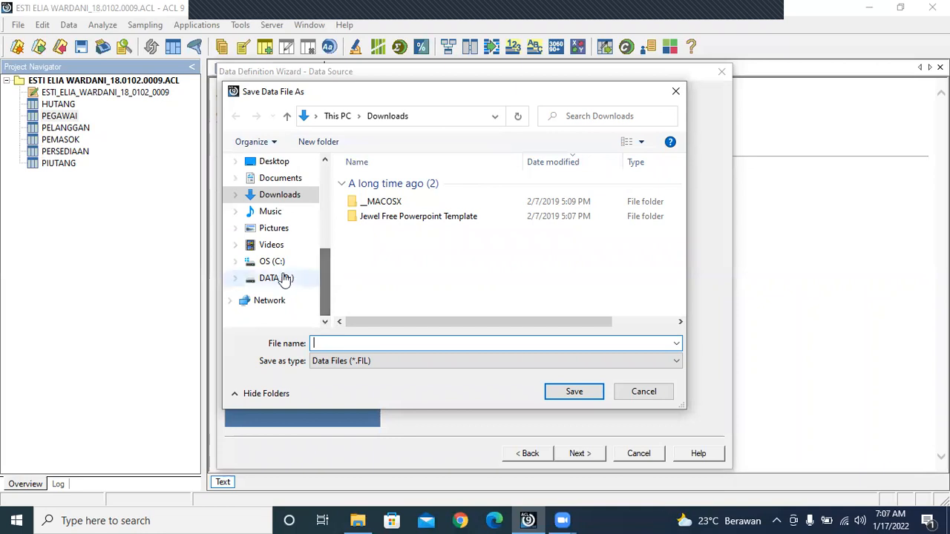
pyautogui.click(290, 282)
pyautogui.doubleClick(404, 196)
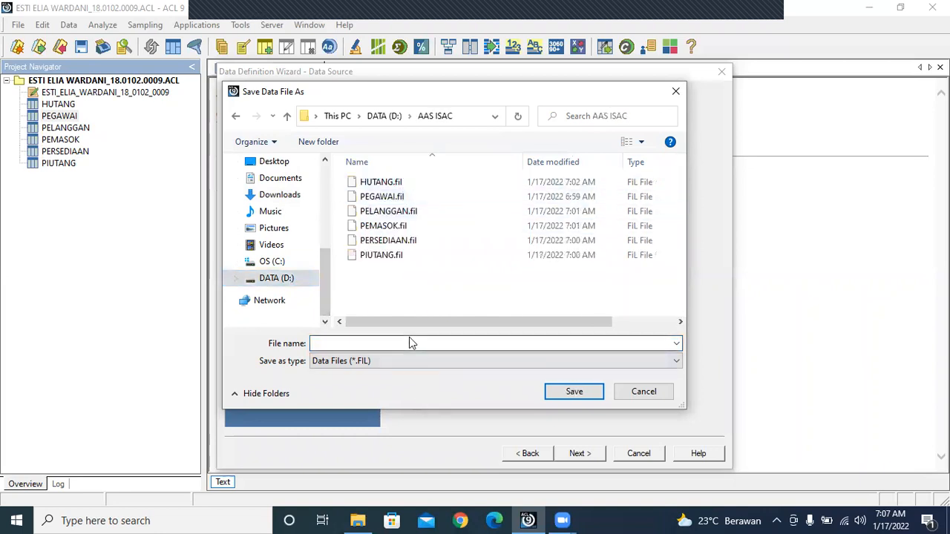
pyautogui.write('GAJI')
pyautogui.click(573, 392)
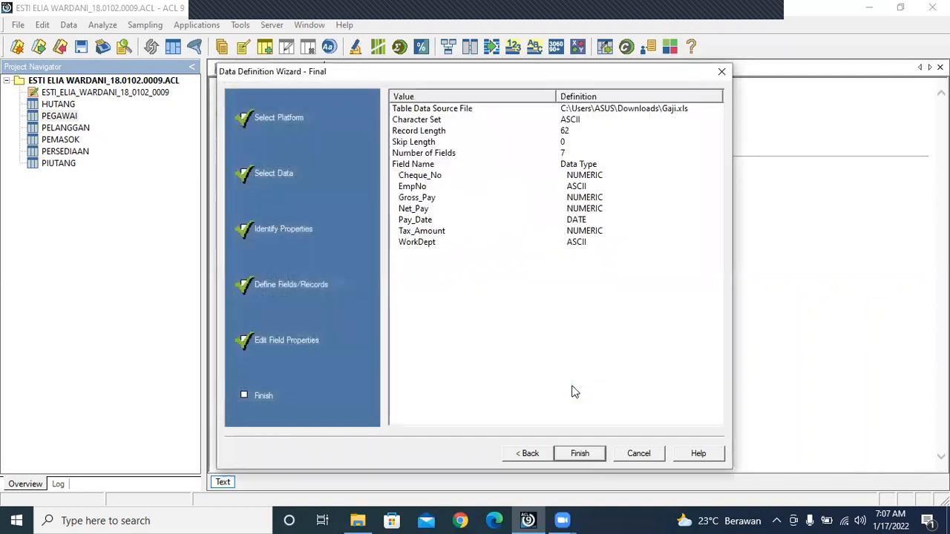
pyautogui.click(580, 454)
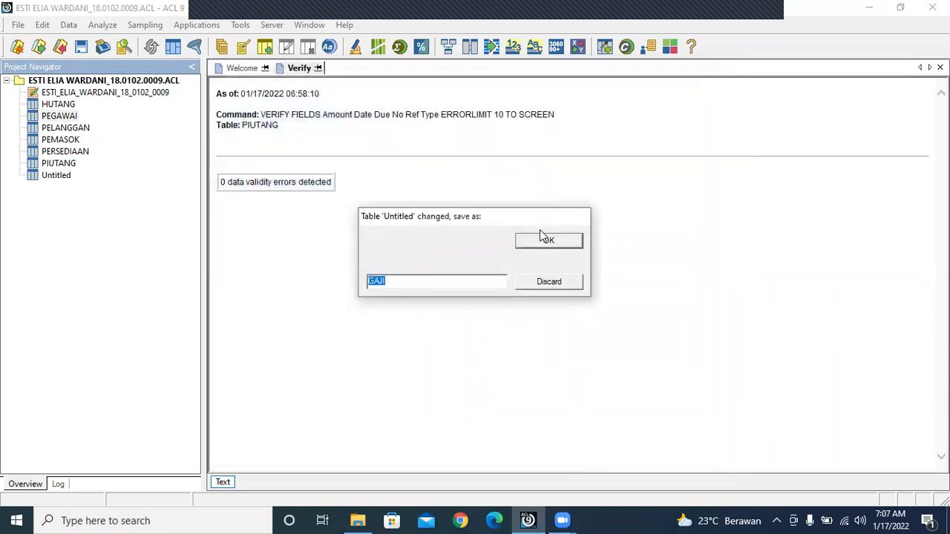
pyautogui.click(545, 242)
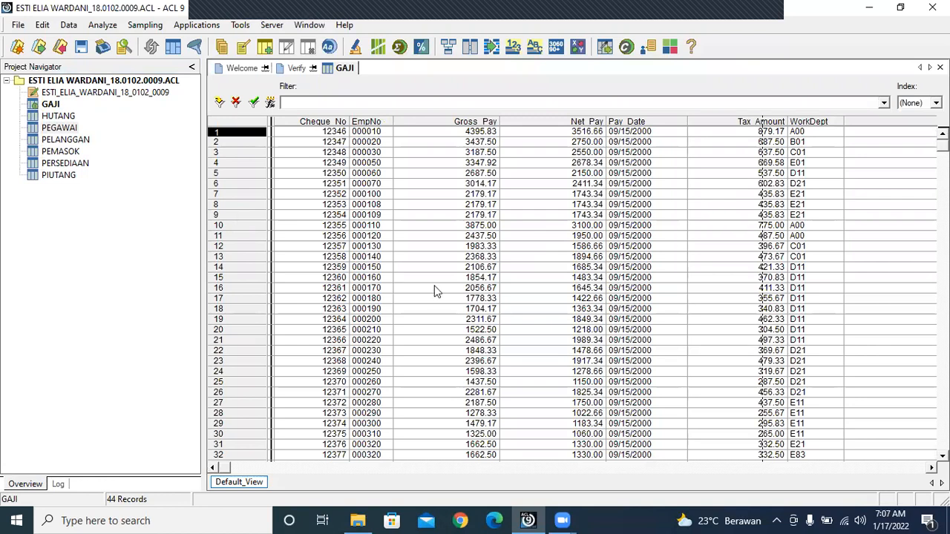
# Step: Look through the imported HUTANG, PEGAWAI, PELANGGAN and PERSEDIAAN tables
pyautogui.click(36, 117)
pyautogui.click(34, 129)
pyautogui.doubleClick(33, 118)
pyautogui.doubleClick(32, 130)
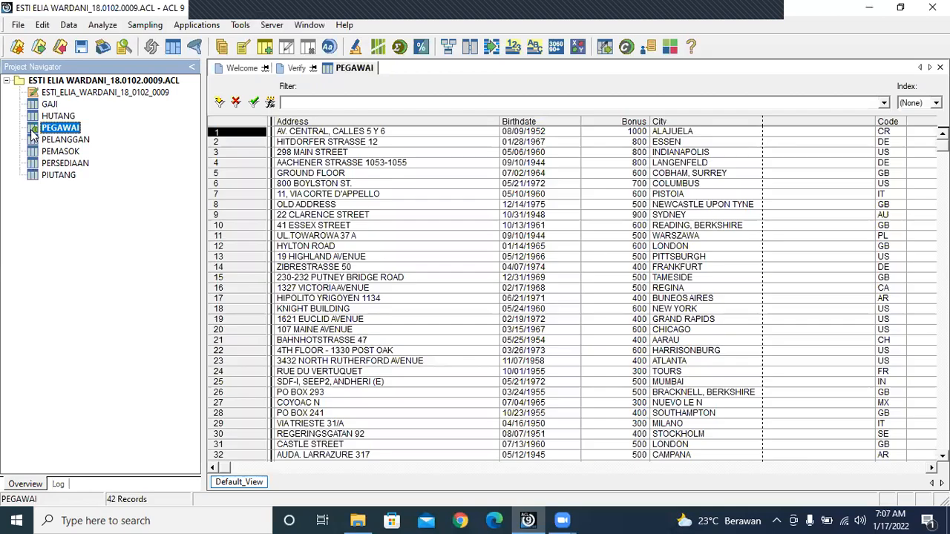
pyautogui.doubleClick(33, 141)
pyautogui.click(34, 153)
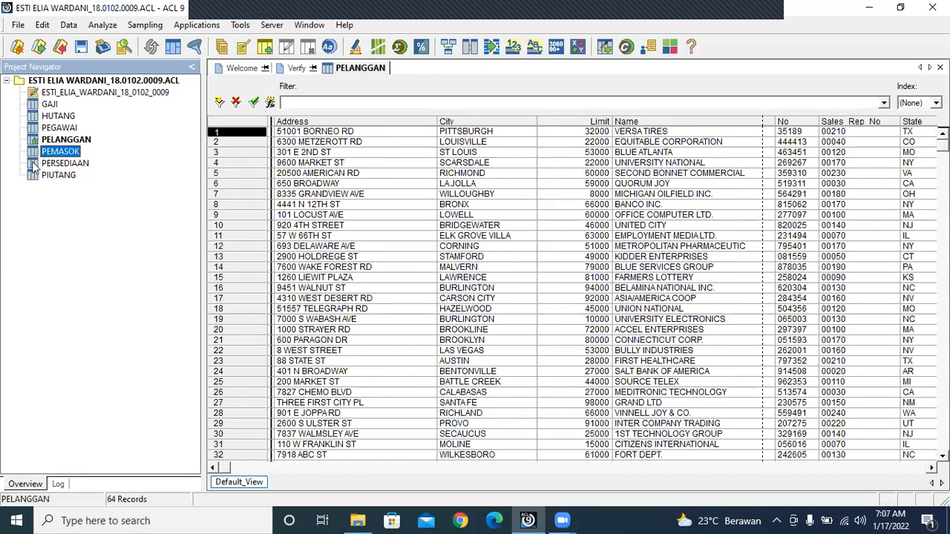
pyautogui.doubleClick(32, 164)
# Step: Open the PIUTANG table and verify the data validity of all its fields
pyautogui.doubleClick(32, 177)
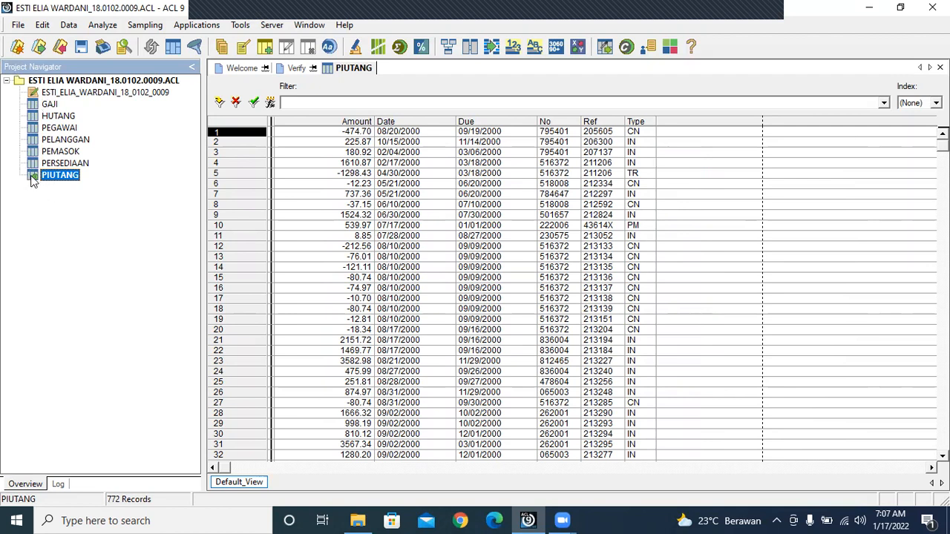
pyautogui.click(69, 26)
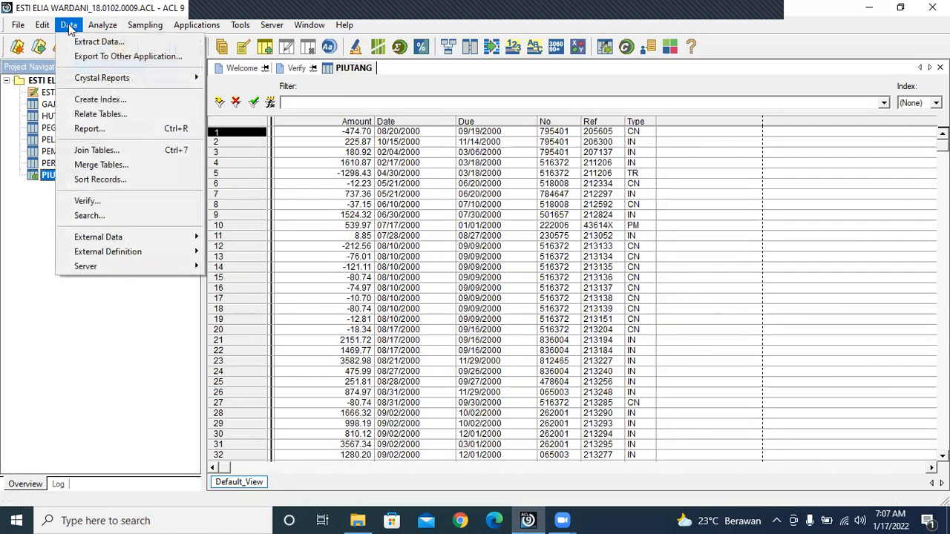
pyautogui.click(88, 202)
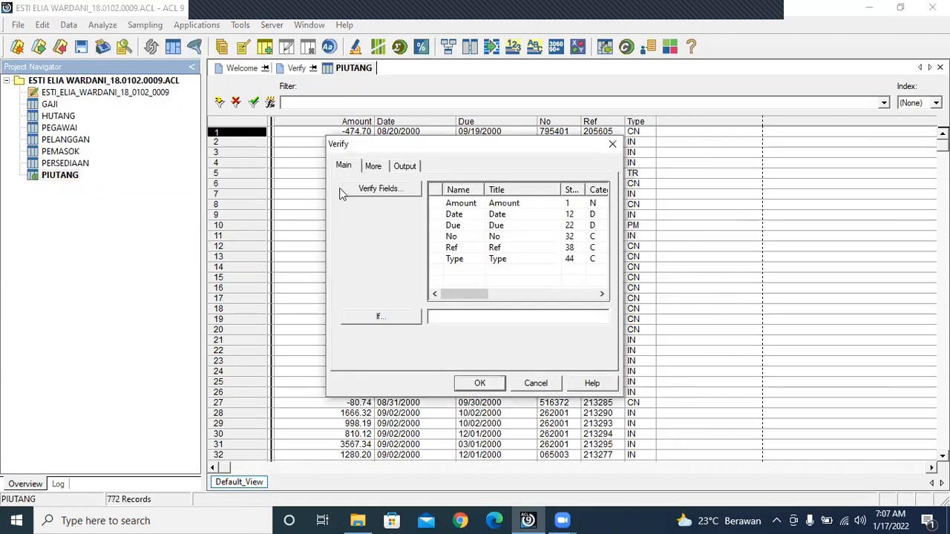
pyautogui.click(376, 191)
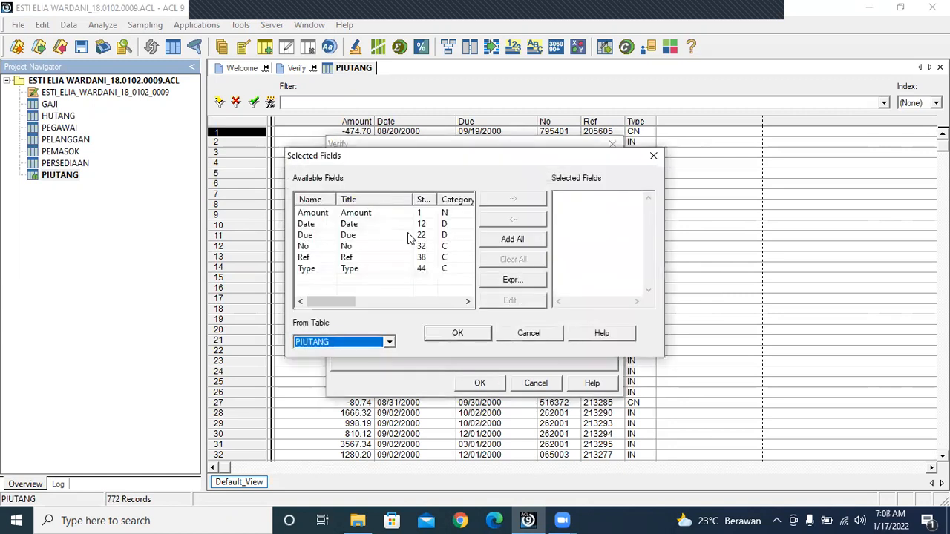
pyautogui.click(520, 242)
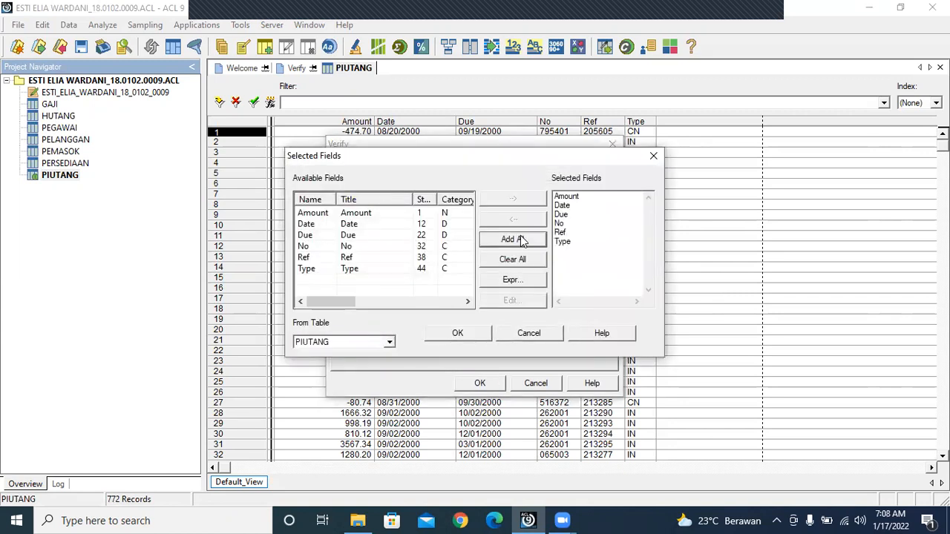
pyautogui.click(447, 336)
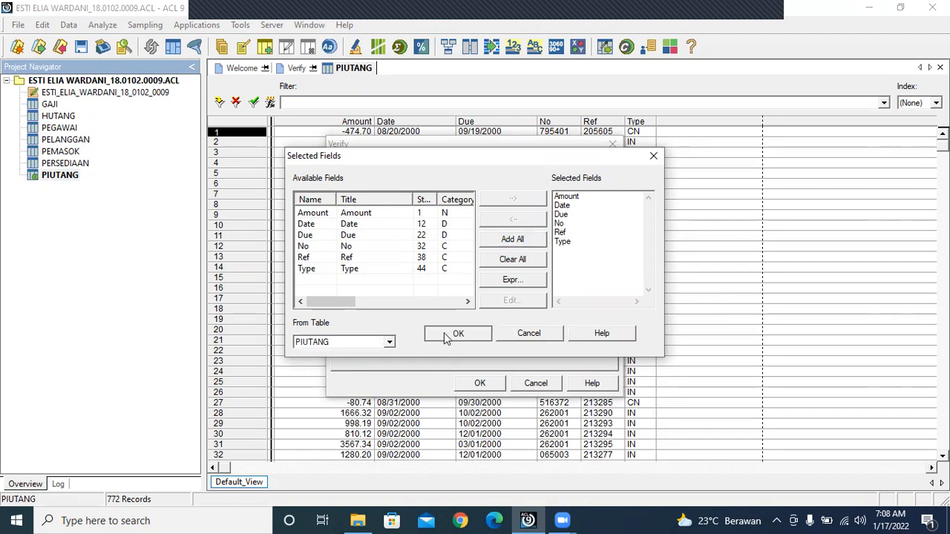
pyautogui.click(499, 383)
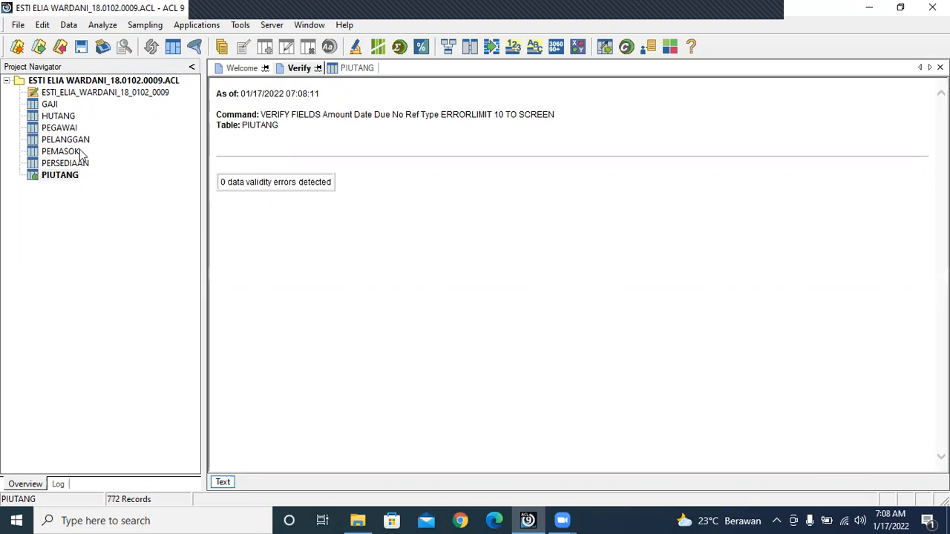
# Step: Open the PERSEDIAAN table and verify the data validity of all its fields
pyautogui.doubleClick(35, 164)
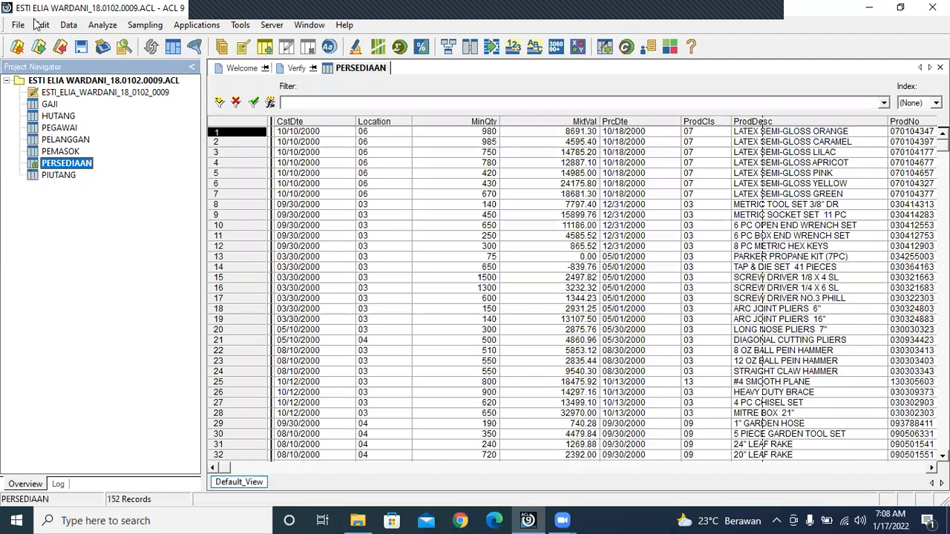
pyautogui.click(69, 26)
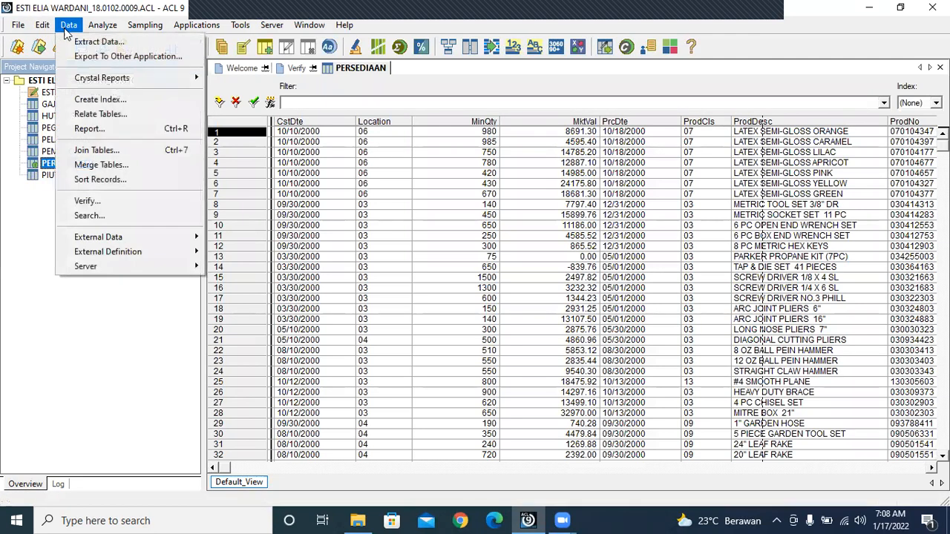
pyautogui.click(91, 201)
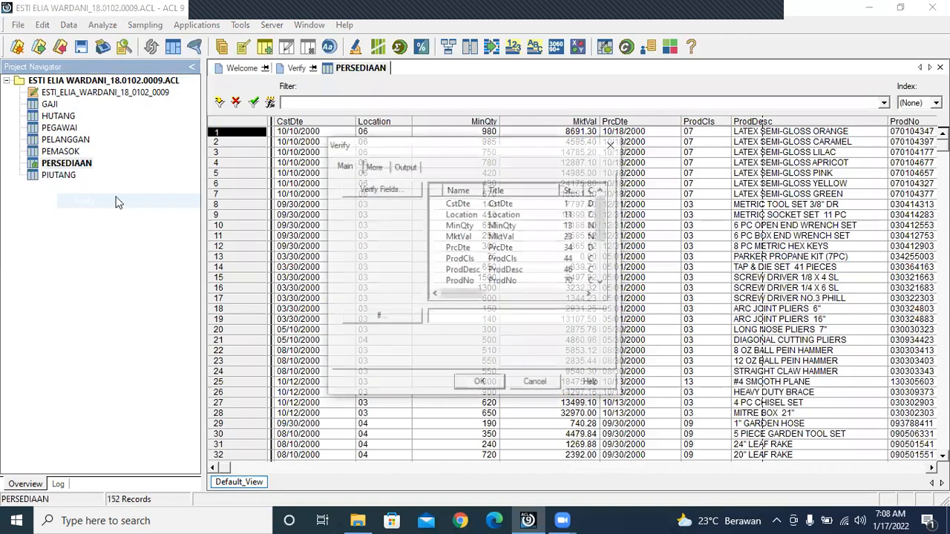
pyautogui.click(402, 190)
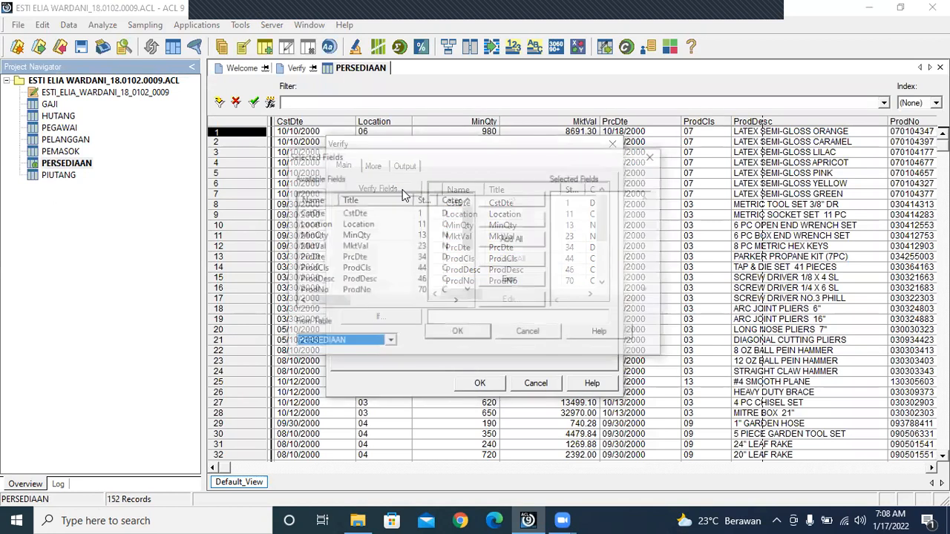
pyautogui.click(490, 240)
pyautogui.click(454, 333)
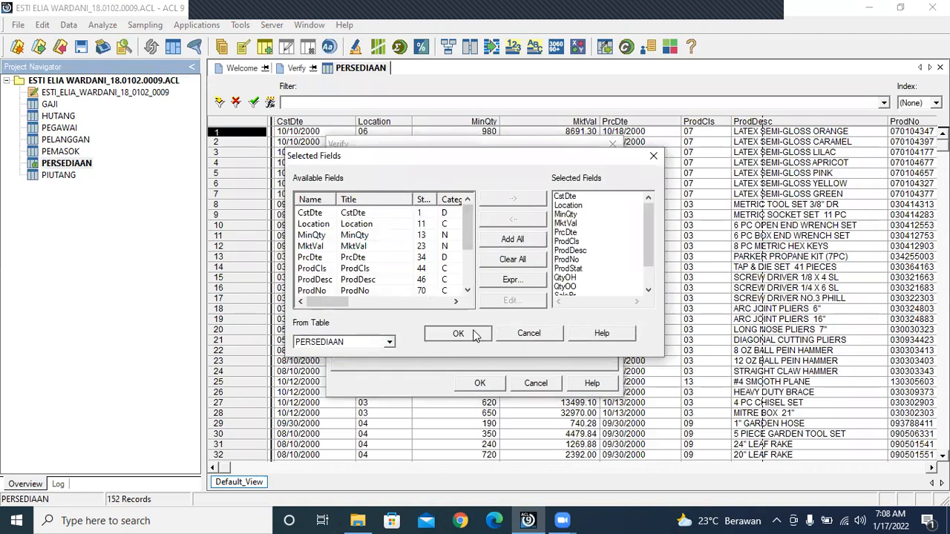
pyautogui.click(480, 384)
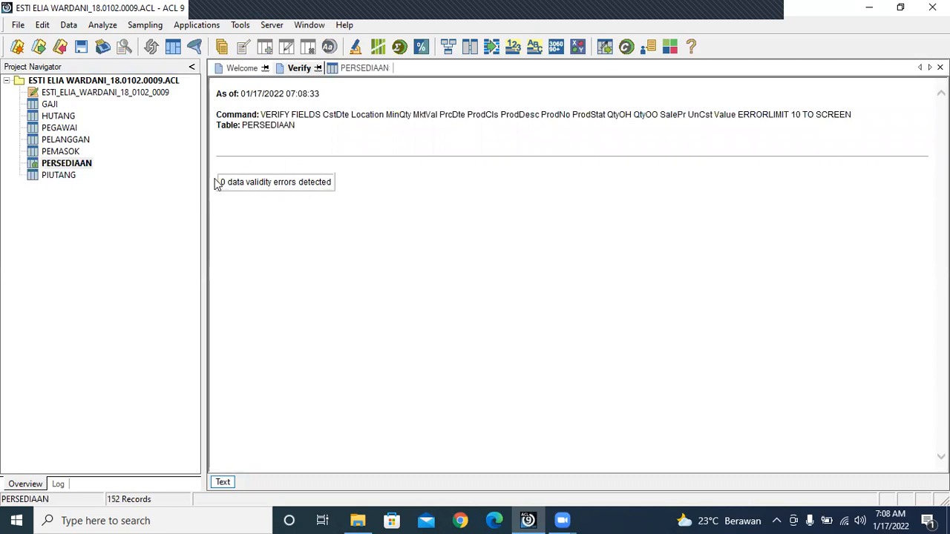
# Step: Open the PEMASOK table and verify the data validity of all its fields
pyautogui.doubleClick(49, 153)
pyautogui.click(69, 24)
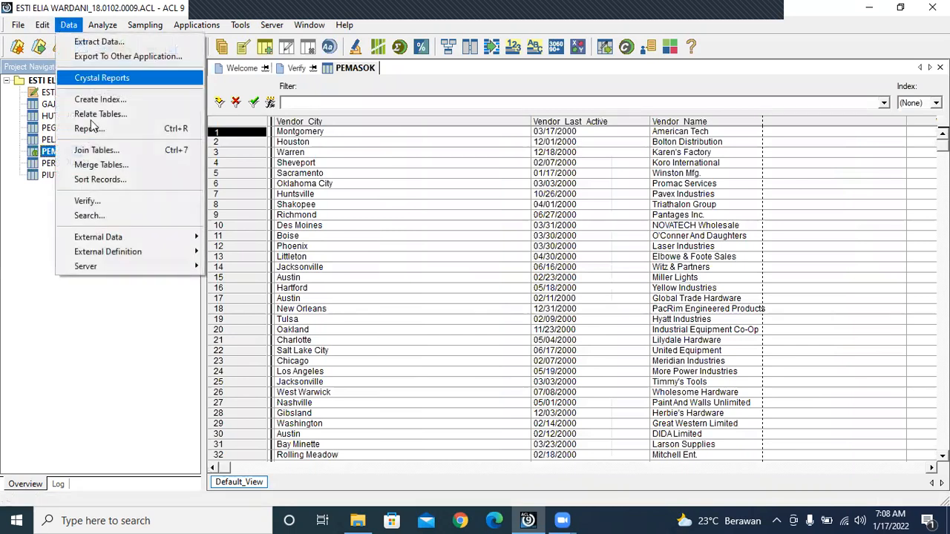
pyautogui.click(118, 202)
pyautogui.click(401, 191)
pyautogui.click(494, 239)
pyautogui.click(458, 333)
pyautogui.click(479, 383)
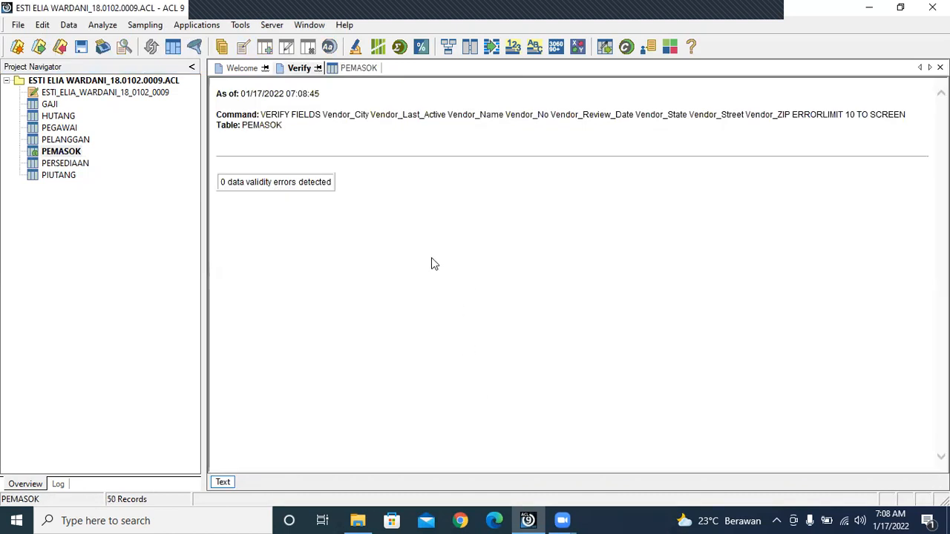
# Step: Open the PELANGGAN table and verify the data validity of all its fields
pyautogui.doubleClick(33, 140)
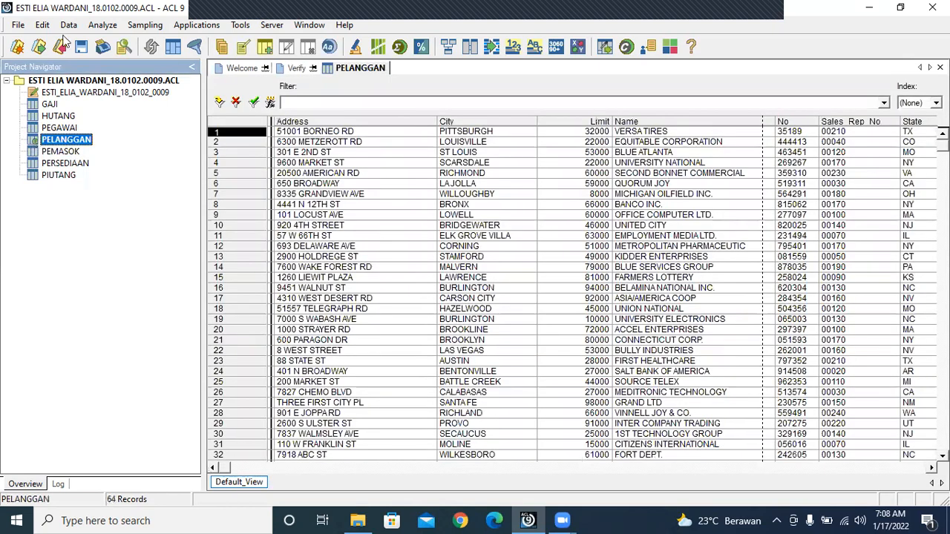
pyautogui.click(68, 24)
pyautogui.click(117, 202)
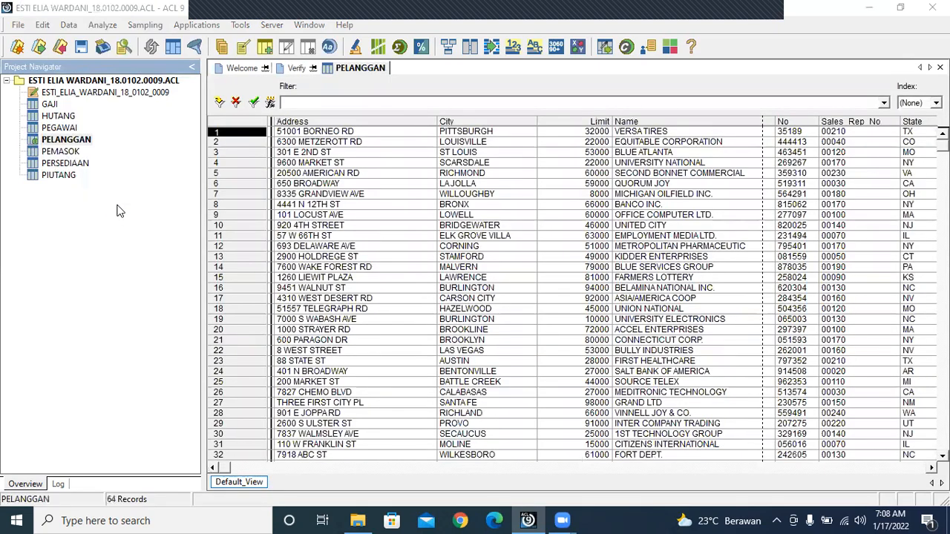
pyautogui.click(413, 189)
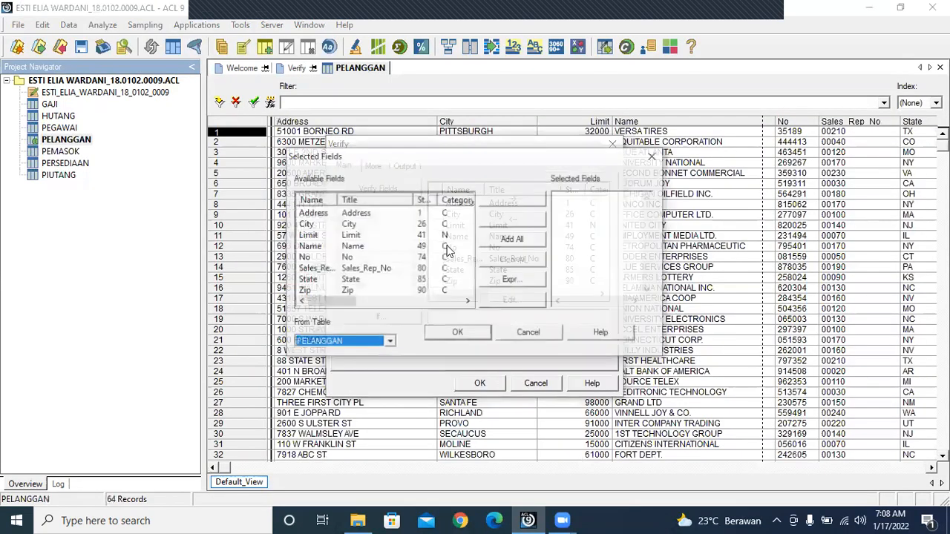
pyautogui.click(501, 240)
pyautogui.click(463, 339)
pyautogui.click(477, 384)
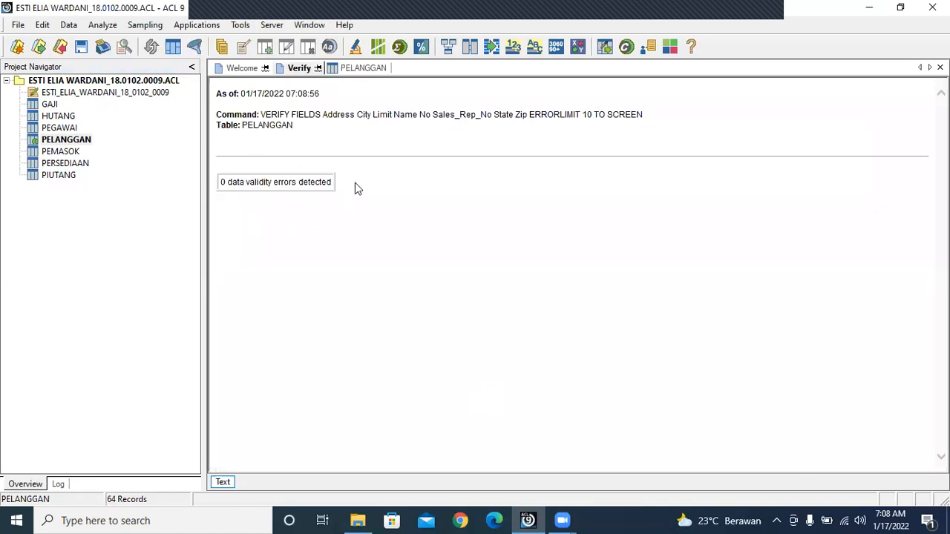
# Step: Open the PEGAWAI table and verify the data validity of all its fields
pyautogui.doubleClick(34, 130)
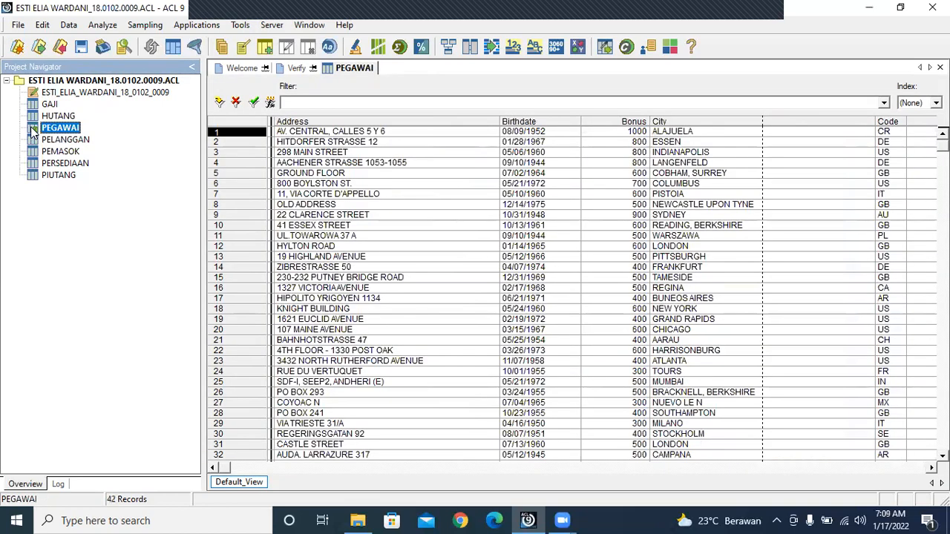
pyautogui.click(68, 27)
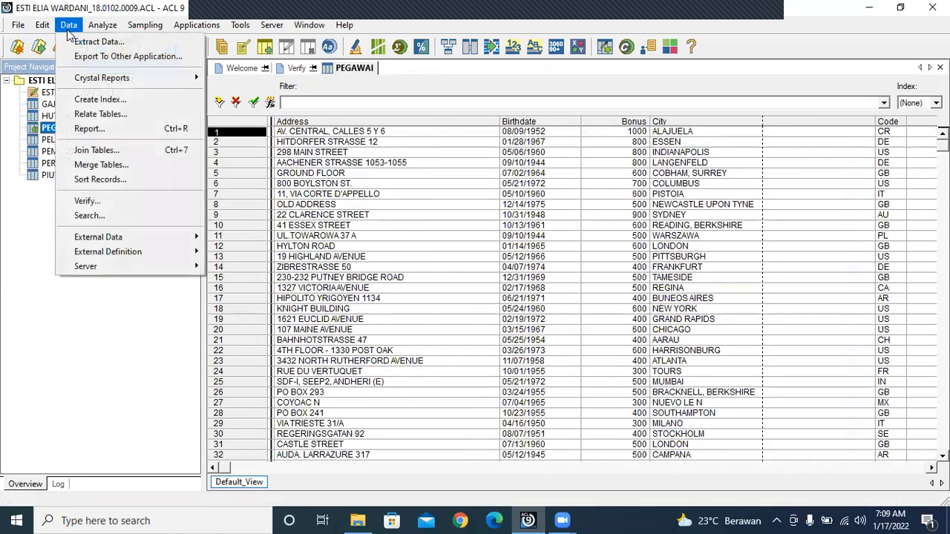
pyautogui.click(107, 205)
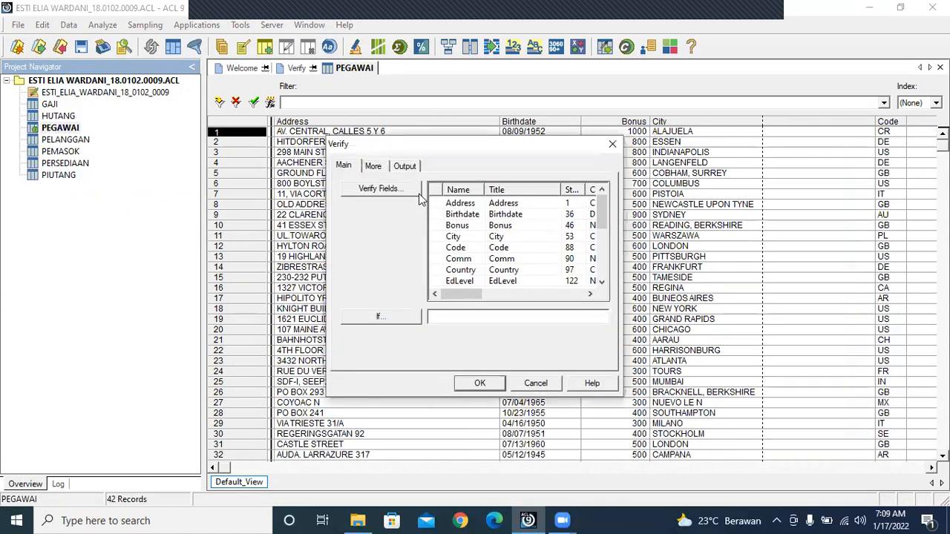
pyautogui.click(406, 190)
pyautogui.click(512, 239)
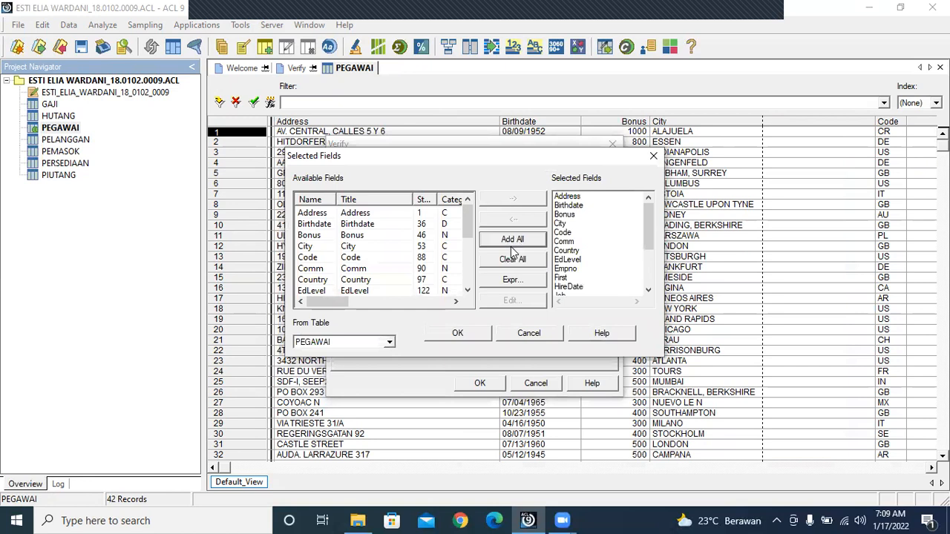
pyautogui.click(459, 331)
pyautogui.click(478, 384)
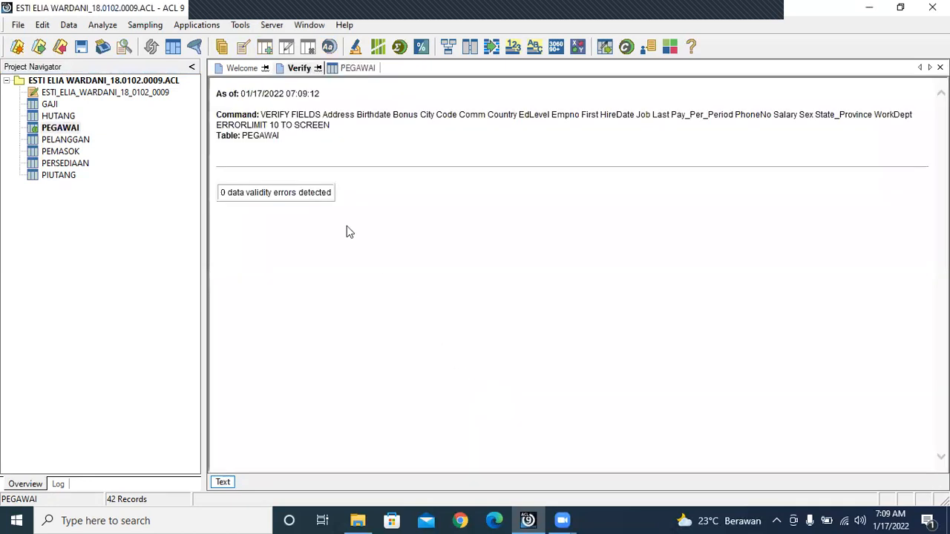
# Step: Open the HUTANG table and verify the data validity of all its fields
pyautogui.click(39, 117)
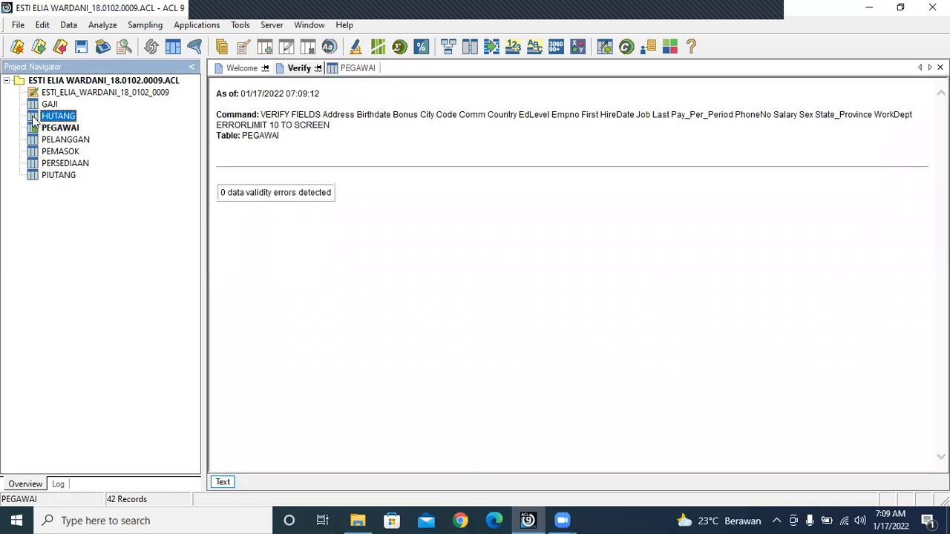
pyautogui.doubleClick(38, 118)
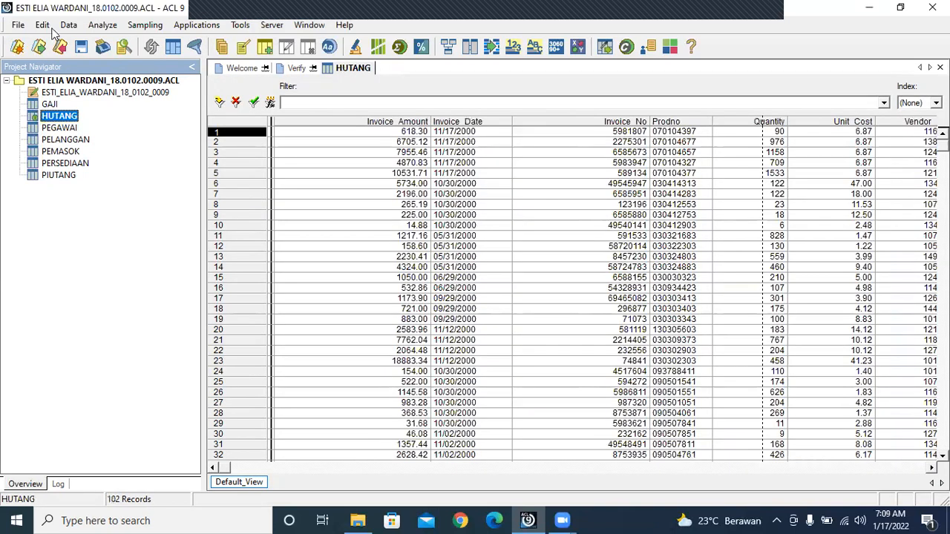
pyautogui.click(66, 27)
pyautogui.click(112, 195)
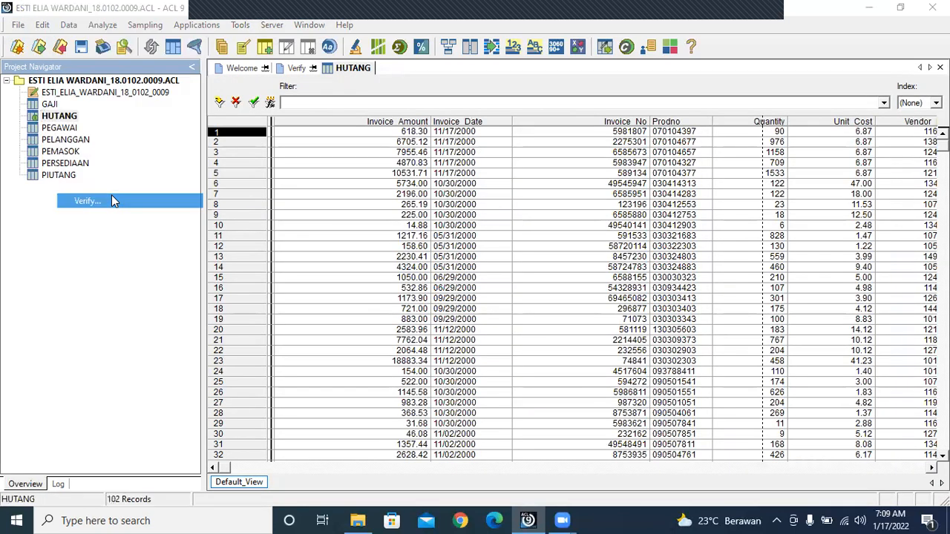
pyautogui.click(377, 190)
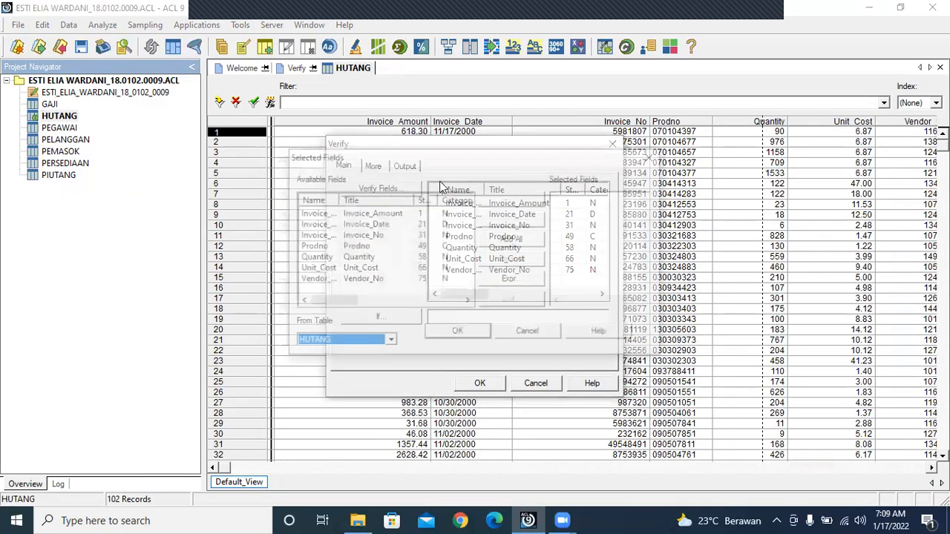
pyautogui.click(511, 242)
pyautogui.click(457, 333)
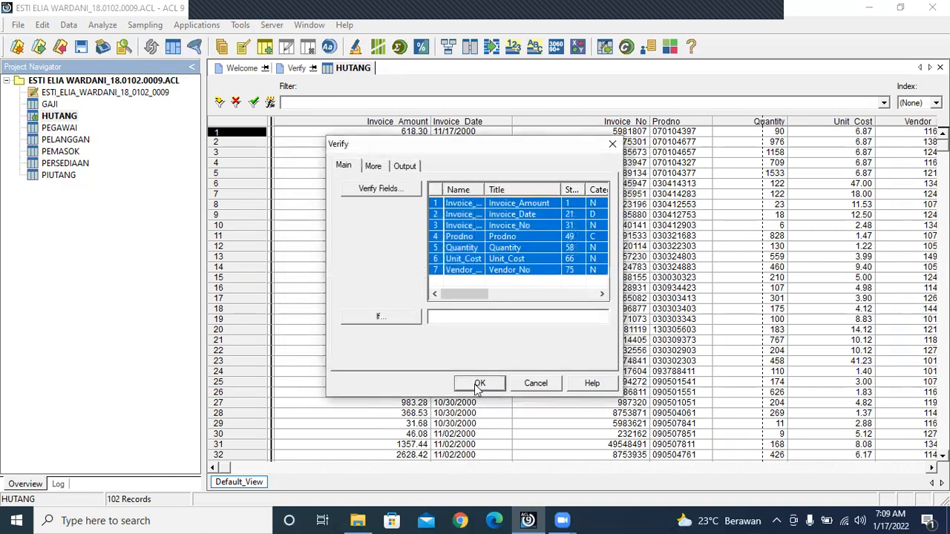
pyautogui.click(480, 383)
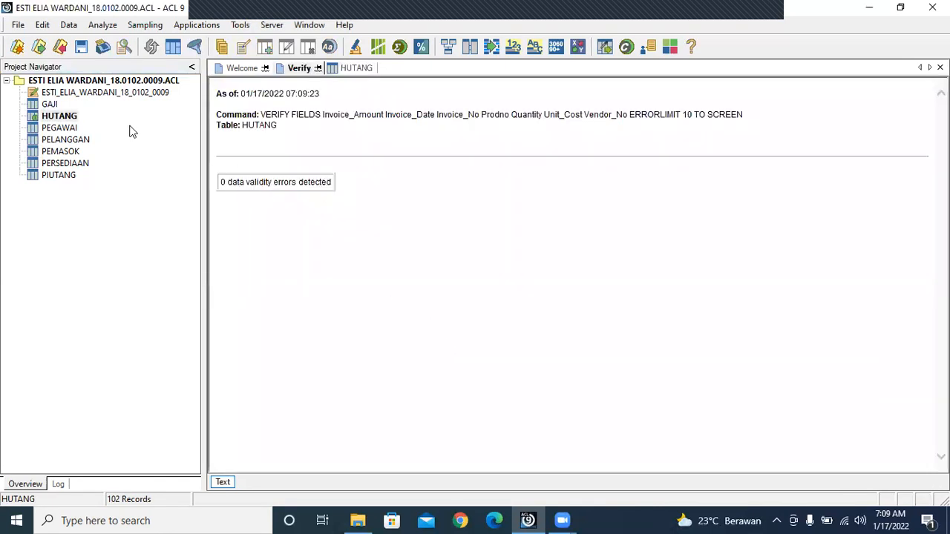
# Step: Open the GAJI table and verify the data validity of all its fields
pyautogui.doubleClick(37, 105)
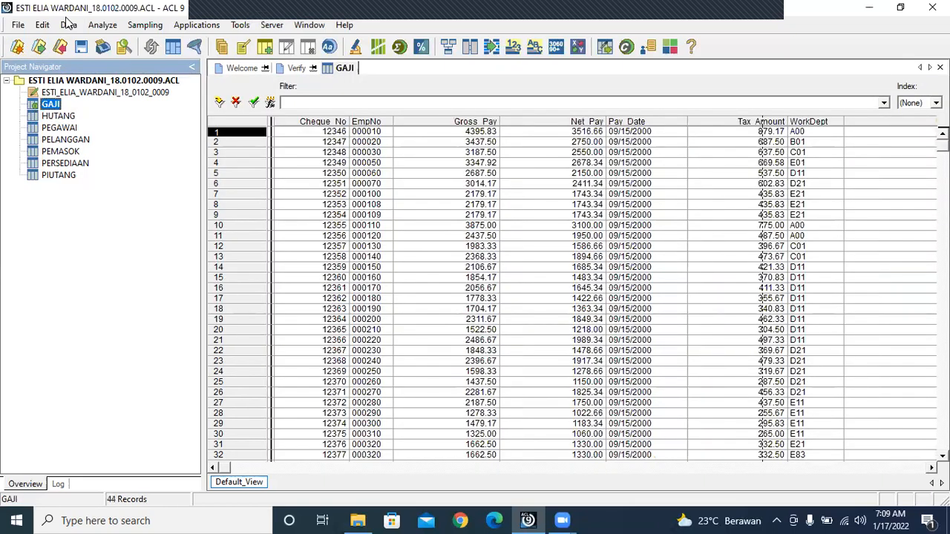
pyautogui.click(68, 25)
pyautogui.click(85, 202)
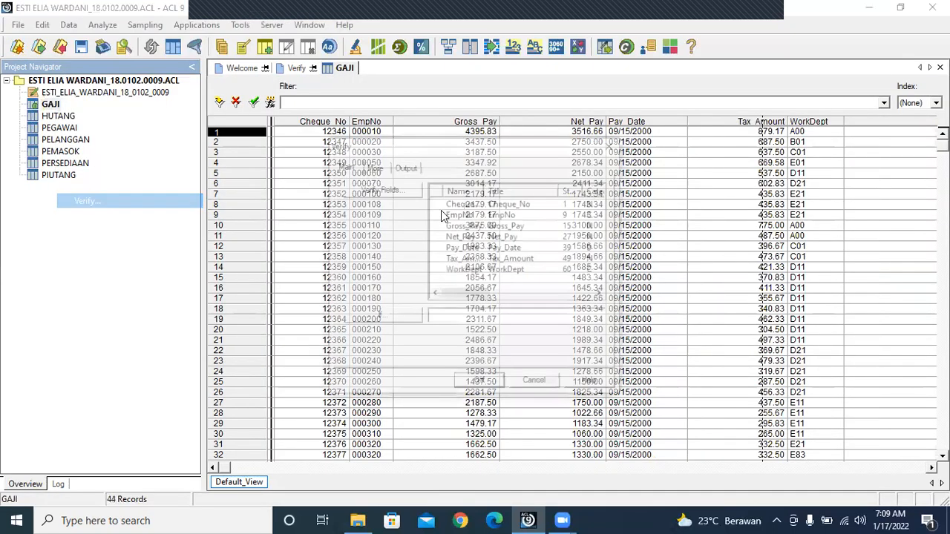
pyautogui.click(382, 190)
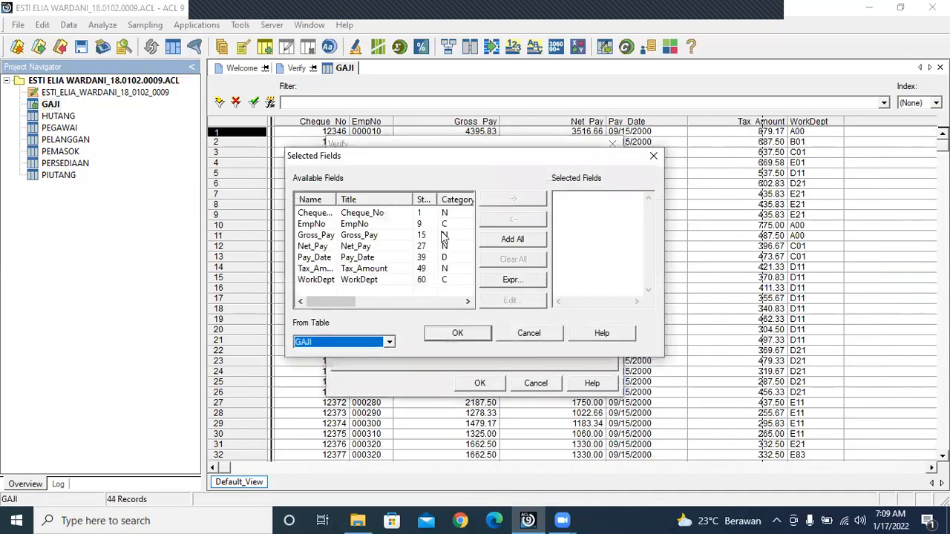
pyautogui.click(496, 245)
pyautogui.click(482, 337)
pyautogui.click(481, 384)
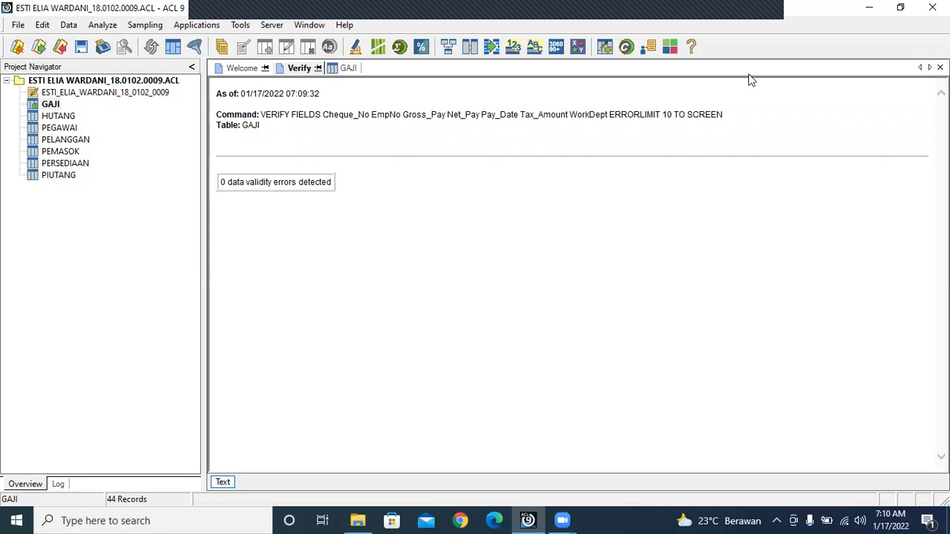
pyautogui.click(749, 50)
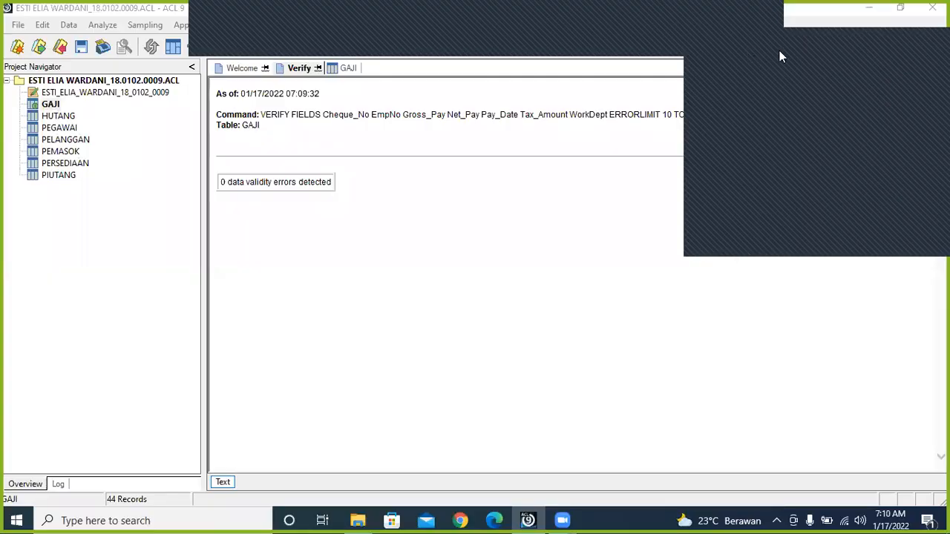
pyautogui.click(779, 51)
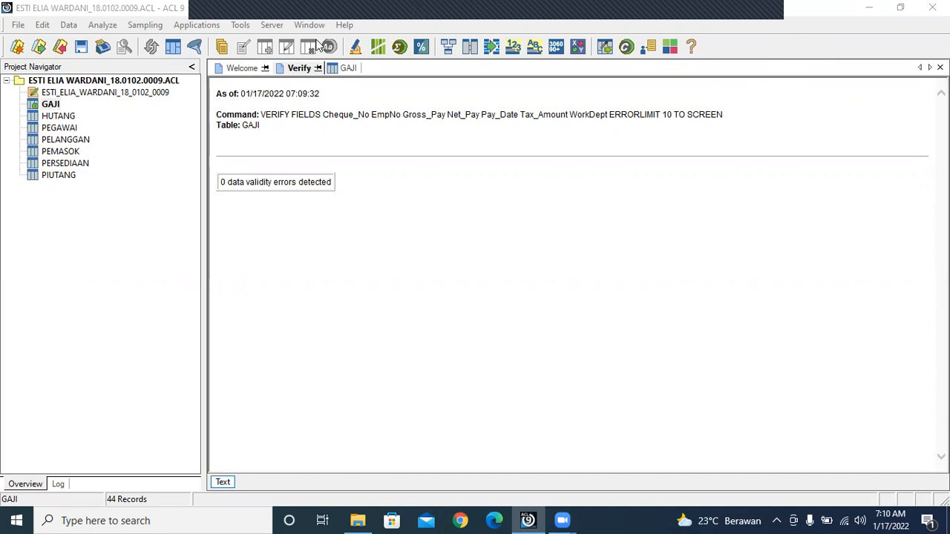
# Step: Filter the HUTANG table with the expression Invoice_No = 237541 and select the vendor number of the matching record
pyautogui.doubleClick(33, 118)
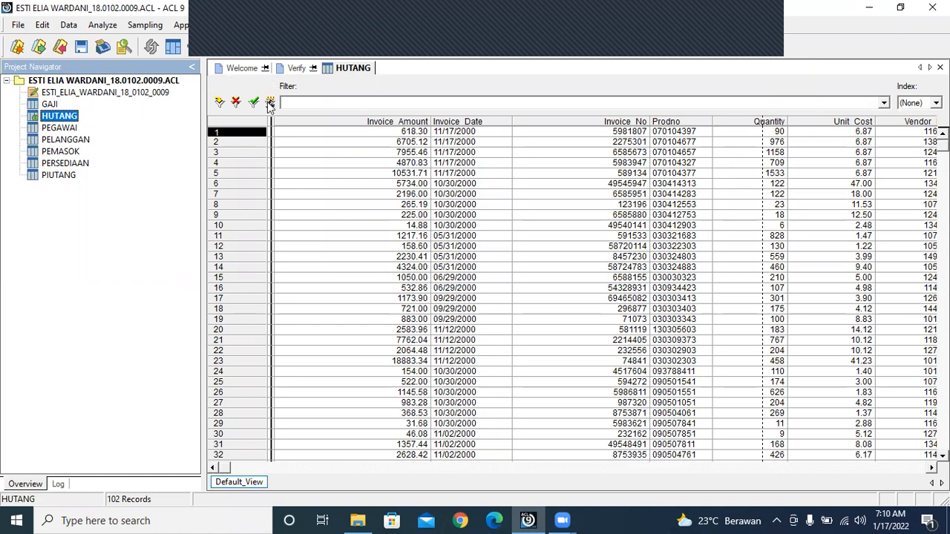
pyautogui.click(270, 103)
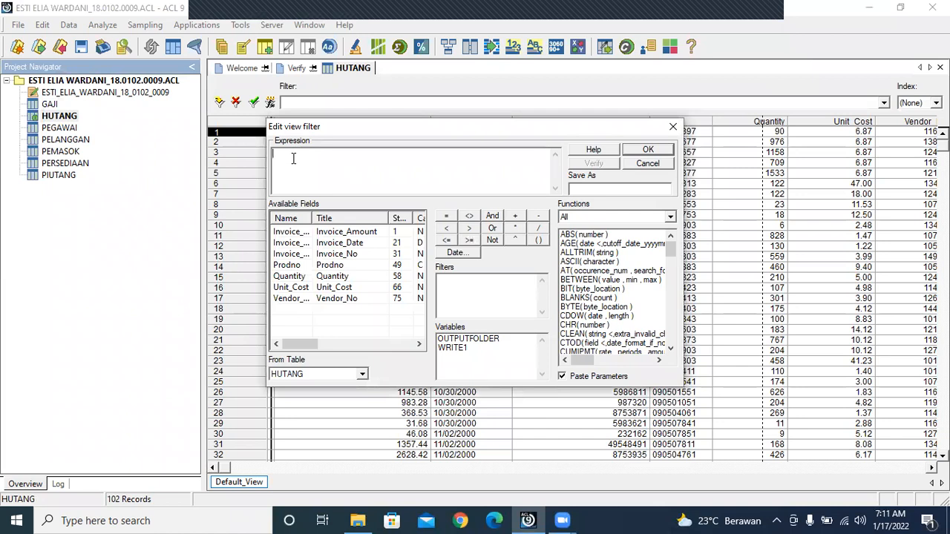
pyautogui.doubleClick(321, 255)
pyautogui.click(447, 217)
pyautogui.write('237')
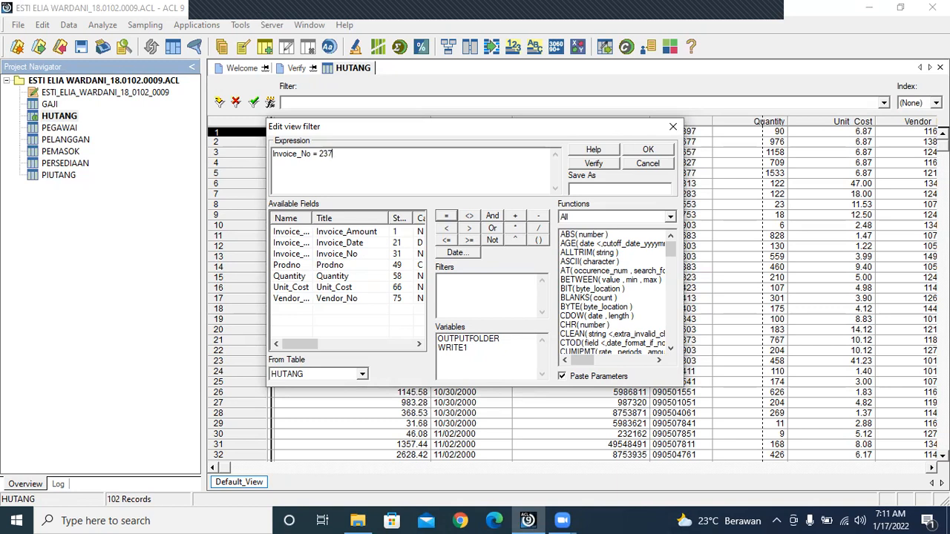
pyautogui.write('541')
pyautogui.click(644, 152)
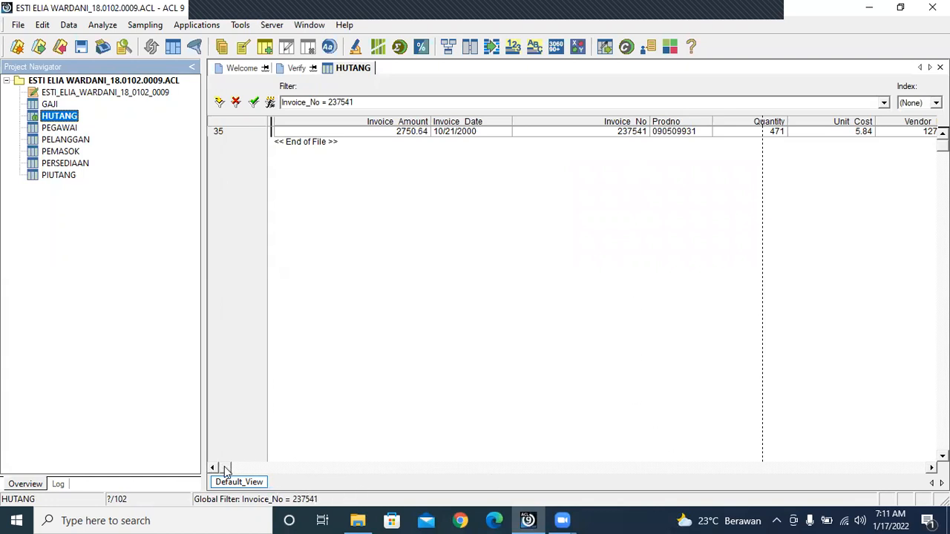
pyautogui.moveTo(226, 469); pyautogui.dragTo(923, 449)
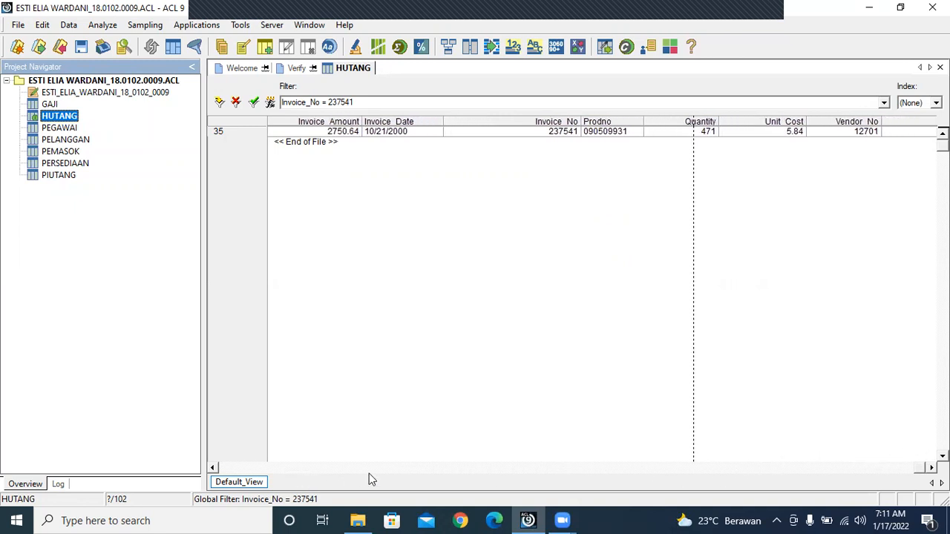
pyautogui.click(878, 133)
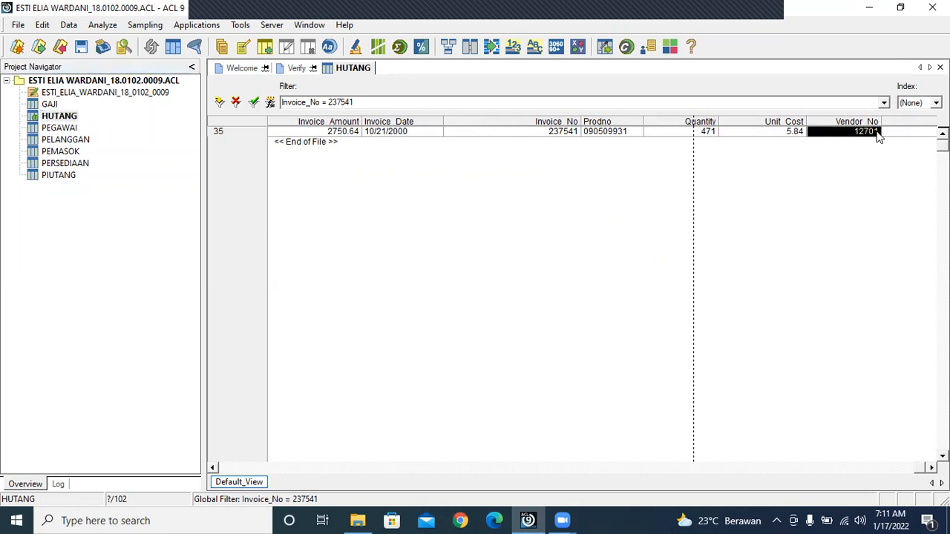
# Step: Filter the PEMASOK table with the expression Vendor_No = 12701 and select the vendor name of the matching record
pyautogui.doubleClick(35, 152)
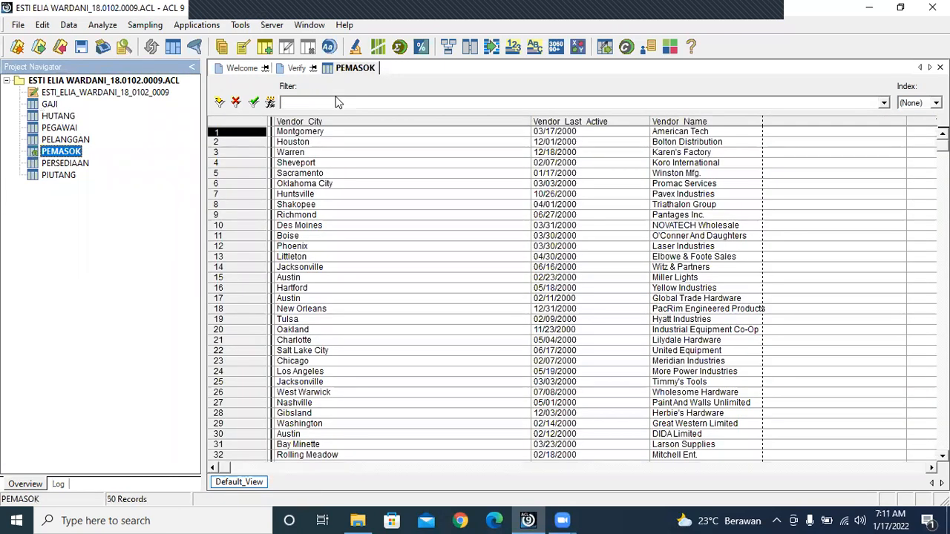
pyautogui.click(270, 103)
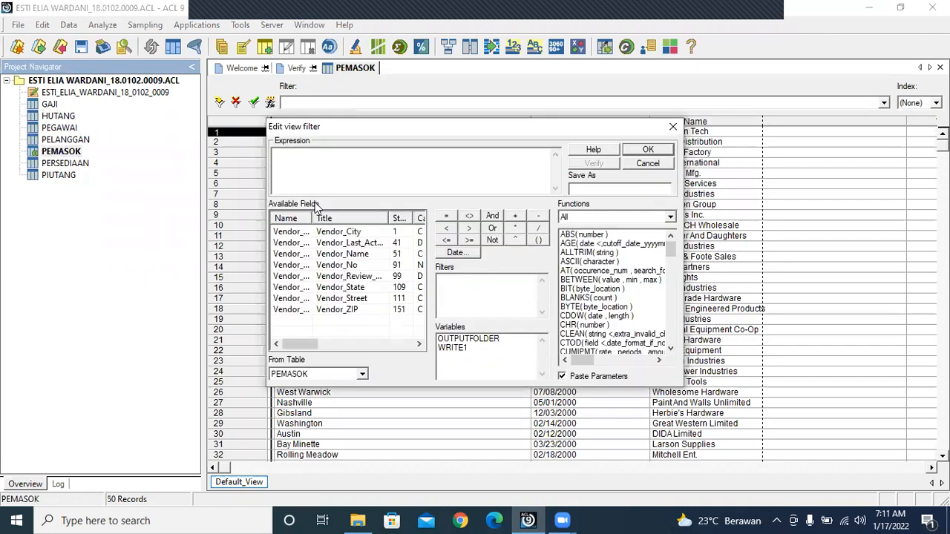
pyautogui.click(339, 265)
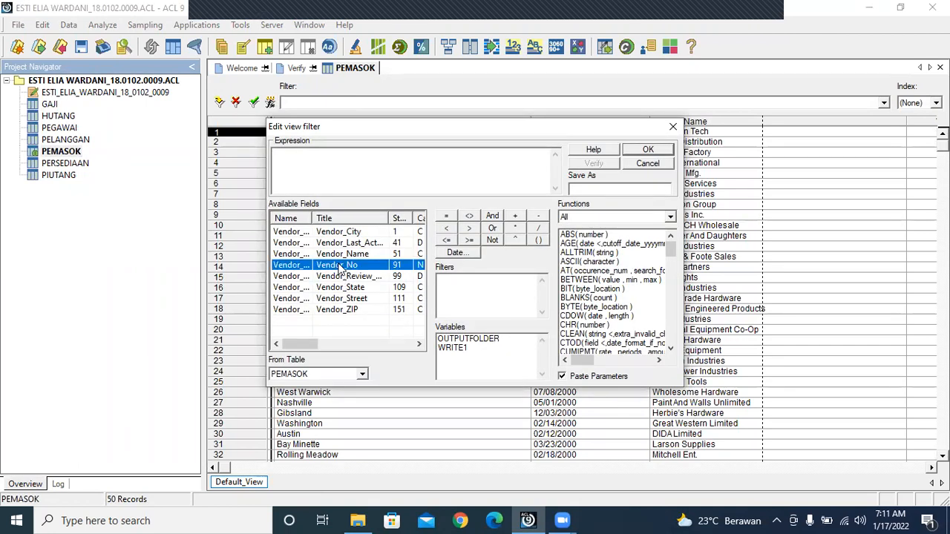
pyautogui.doubleClick(339, 266)
pyautogui.click(446, 216)
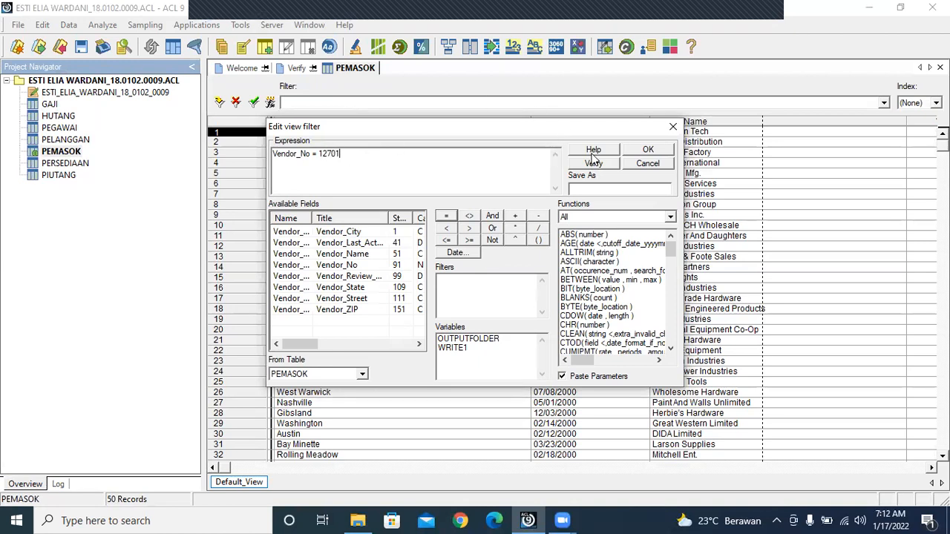
pyautogui.click(649, 149)
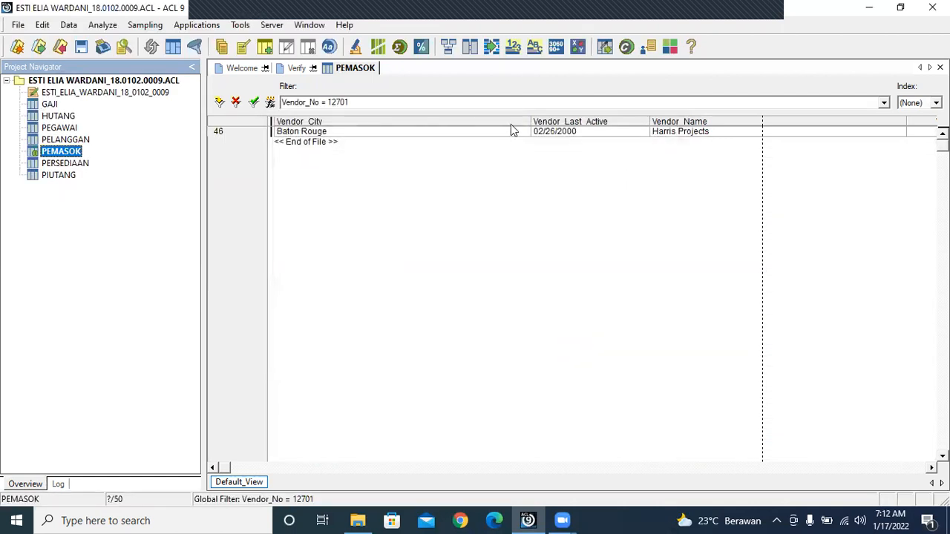
pyautogui.click(668, 132)
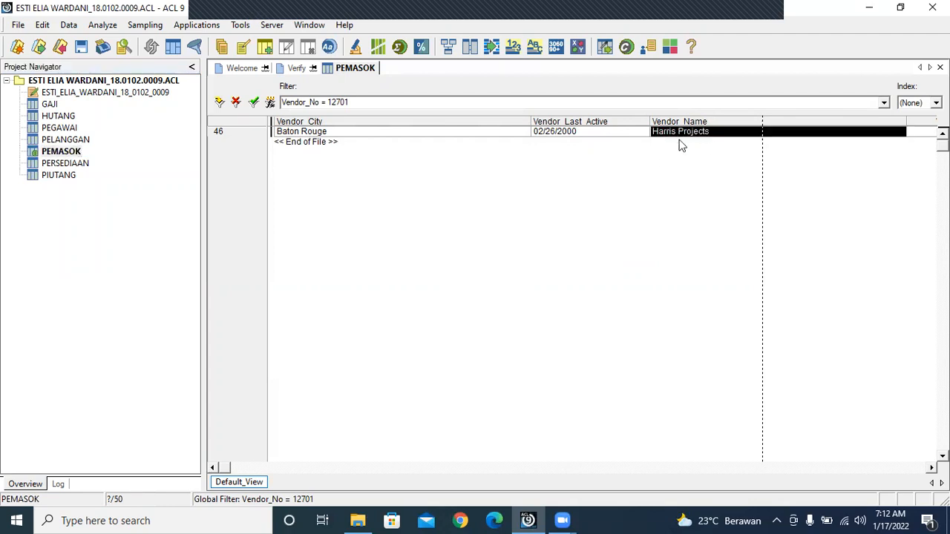
# Step: Filter the HUTANG table with the expression Invoice_No = 10650602 and look up the vendor number of the matching record
pyautogui.click(349, 104)
pyautogui.doubleClick(37, 117)
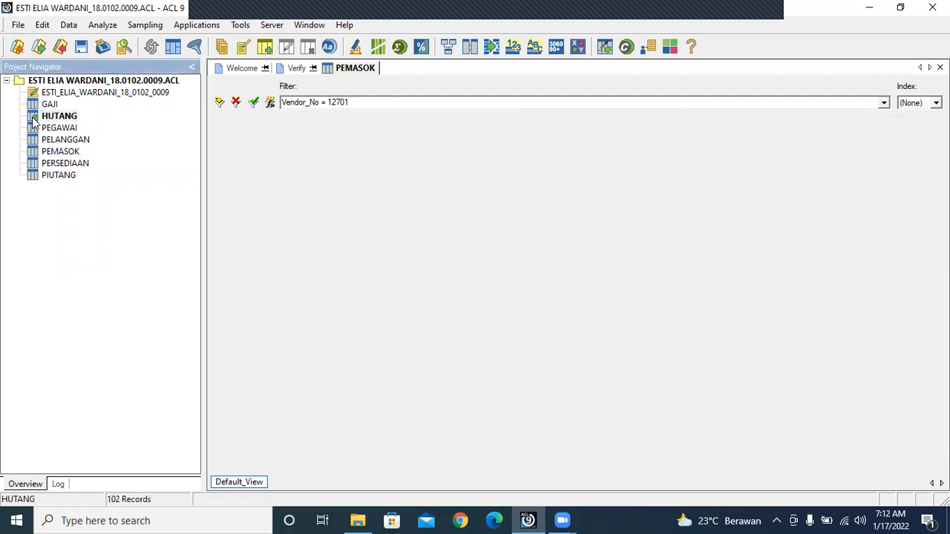
pyautogui.click(270, 102)
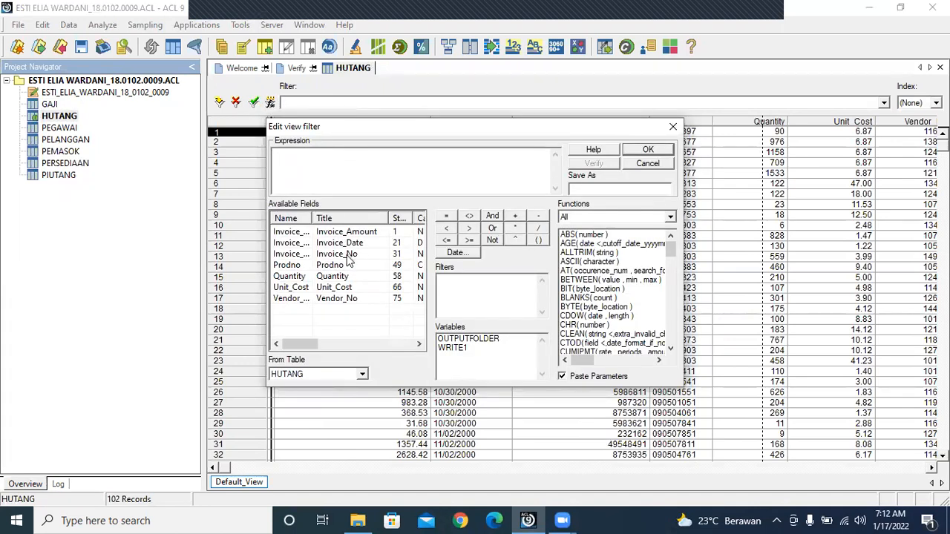
pyautogui.doubleClick(337, 253)
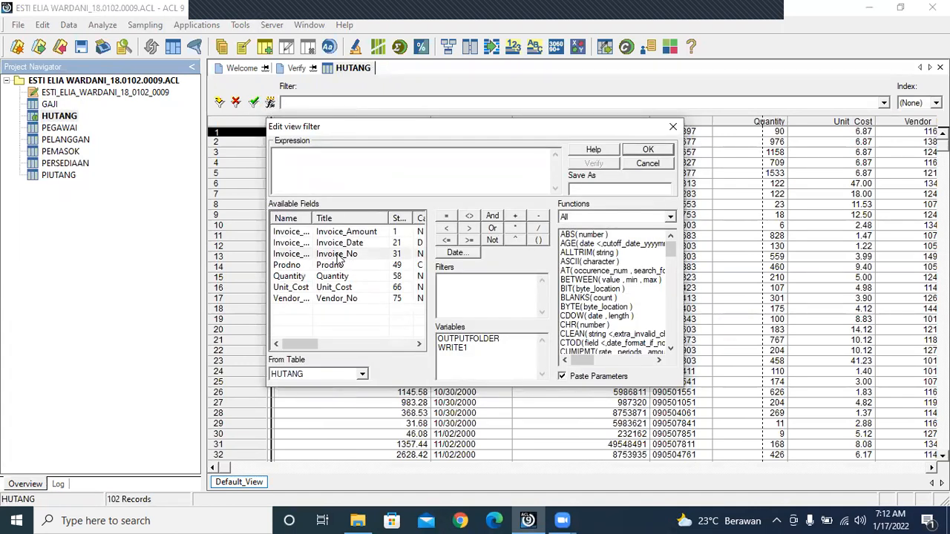
pyautogui.click(446, 215)
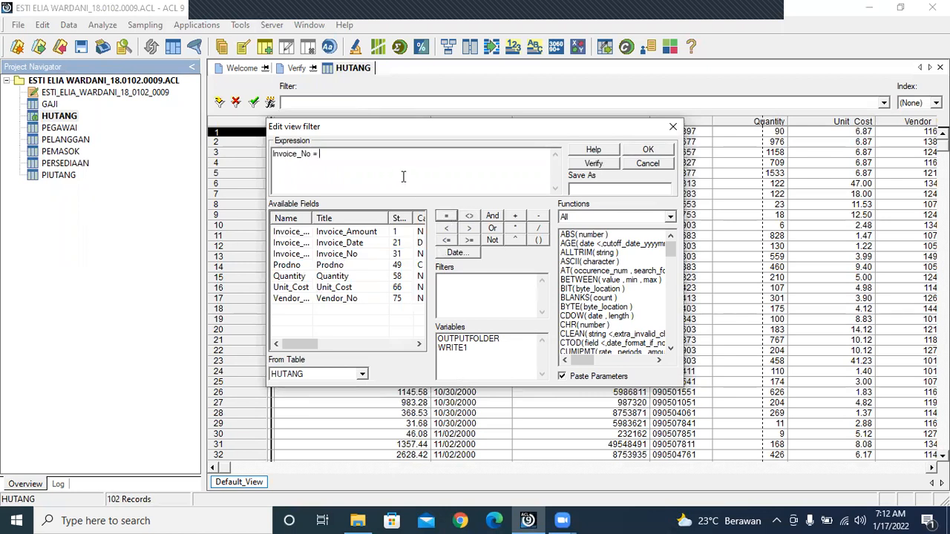
pyautogui.write('10650602')
pyautogui.click(659, 151)
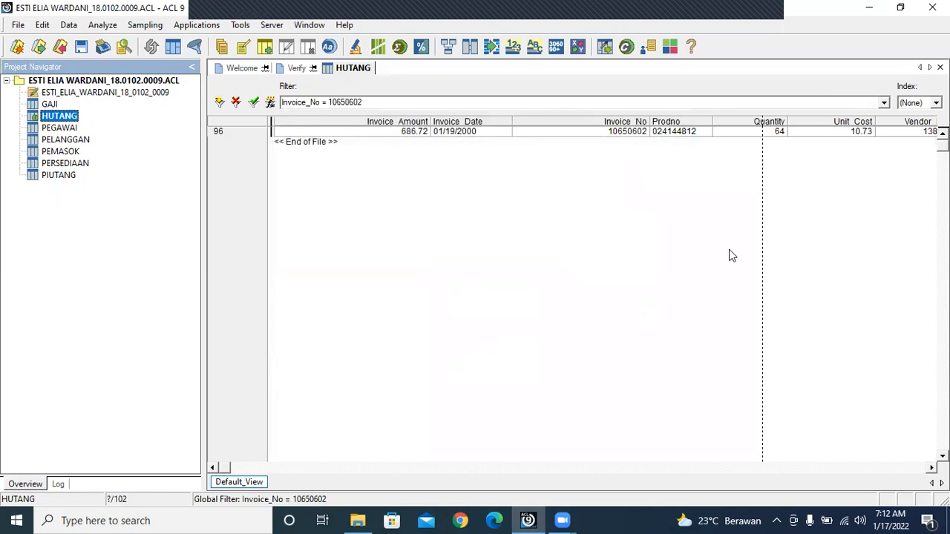
pyautogui.moveTo(223, 468); pyautogui.dragTo(654, 516)
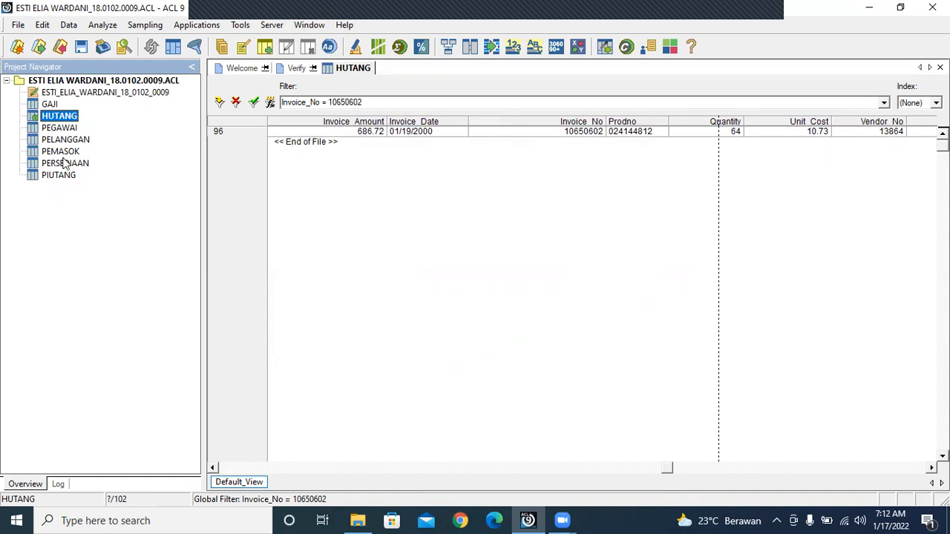
# Step: Filter the PEMASOK table with the expression Vendor_No = 13864 to look up the vendor name
pyautogui.doubleClick(37, 152)
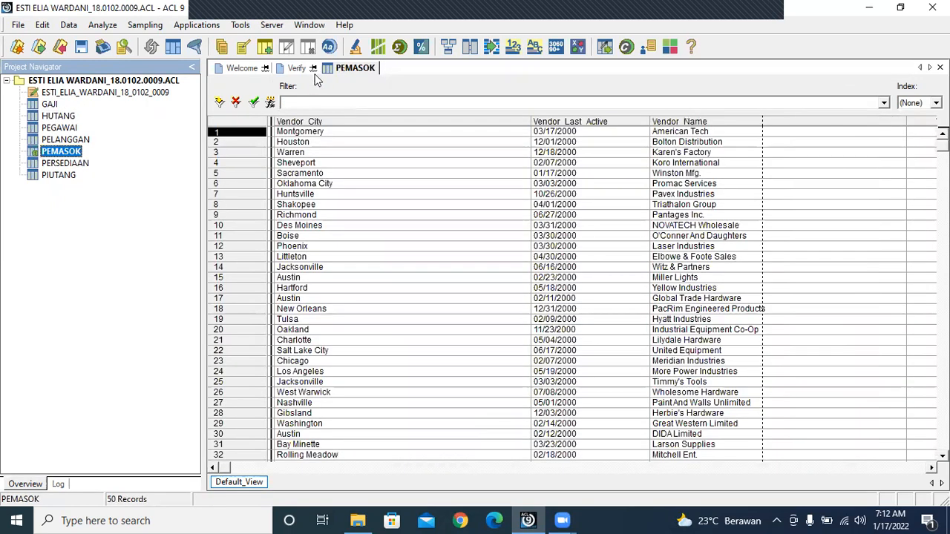
pyautogui.click(269, 102)
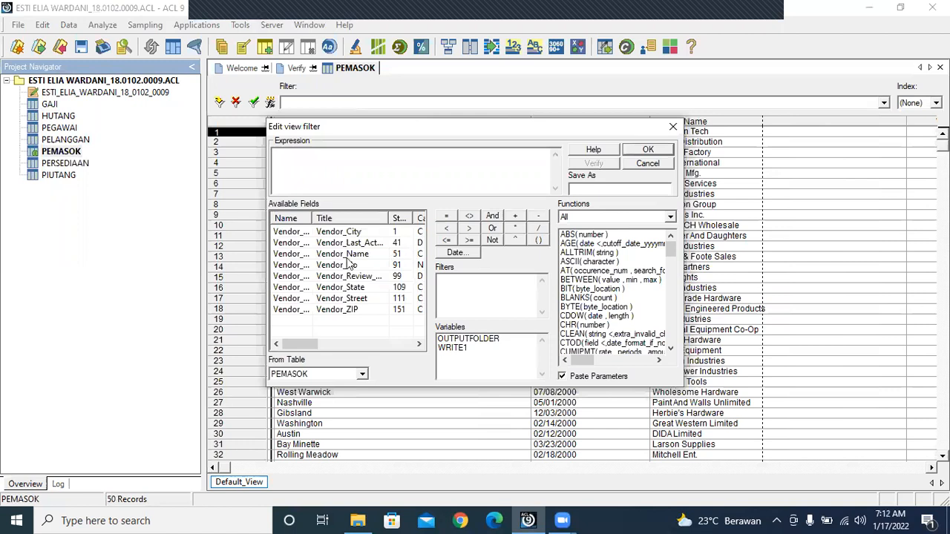
pyautogui.doubleClick(330, 267)
pyautogui.click(446, 216)
pyautogui.write('13864')
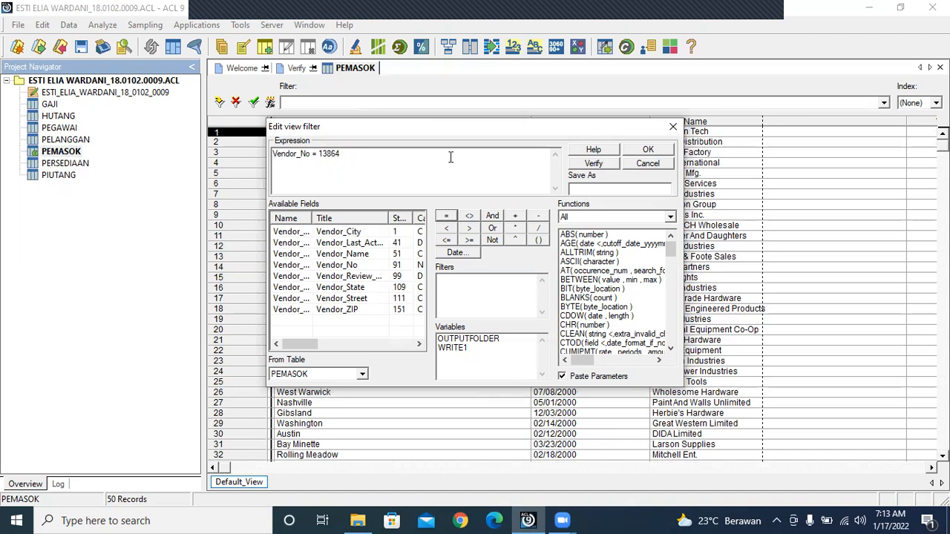
pyautogui.click(646, 149)
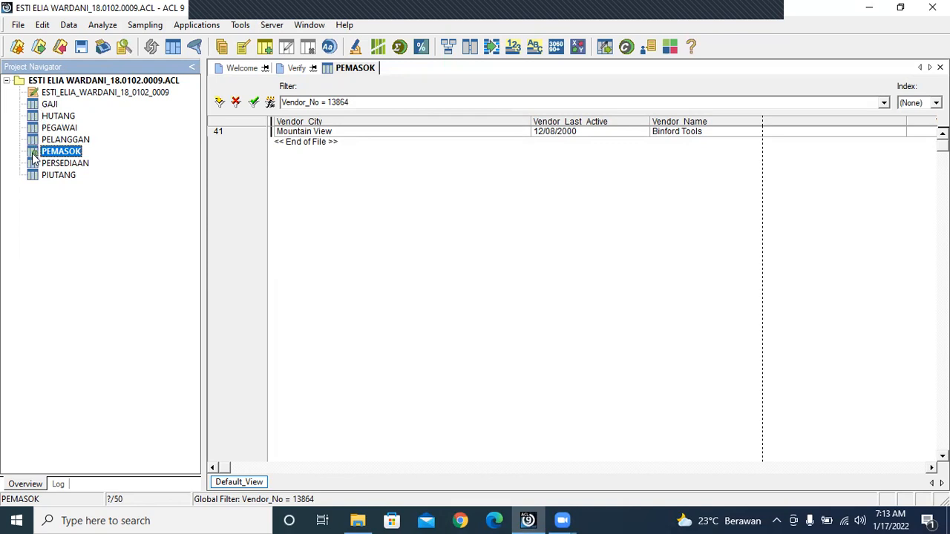
# Step: Clear the filter on the PEMASOK table and start a table join with HUTANG as the secondary table
pyautogui.click(237, 101)
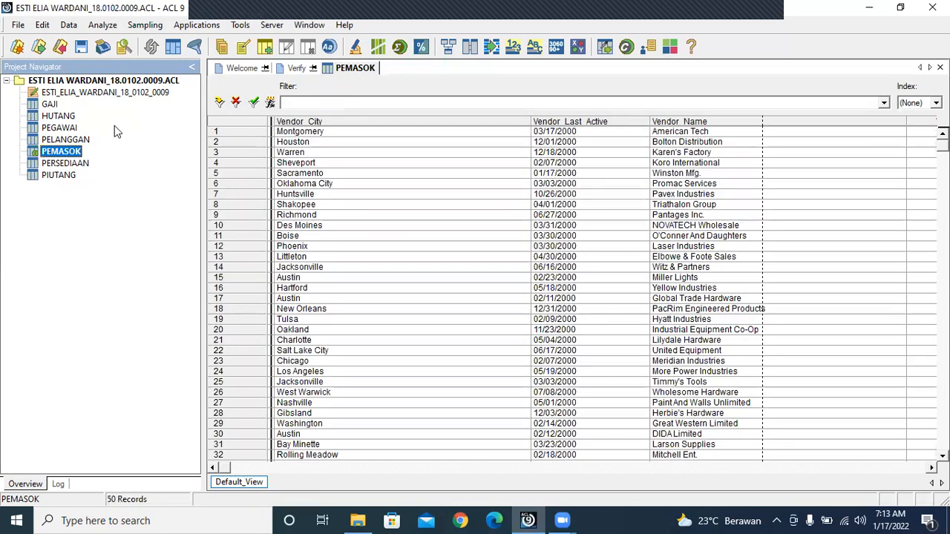
pyautogui.click(66, 26)
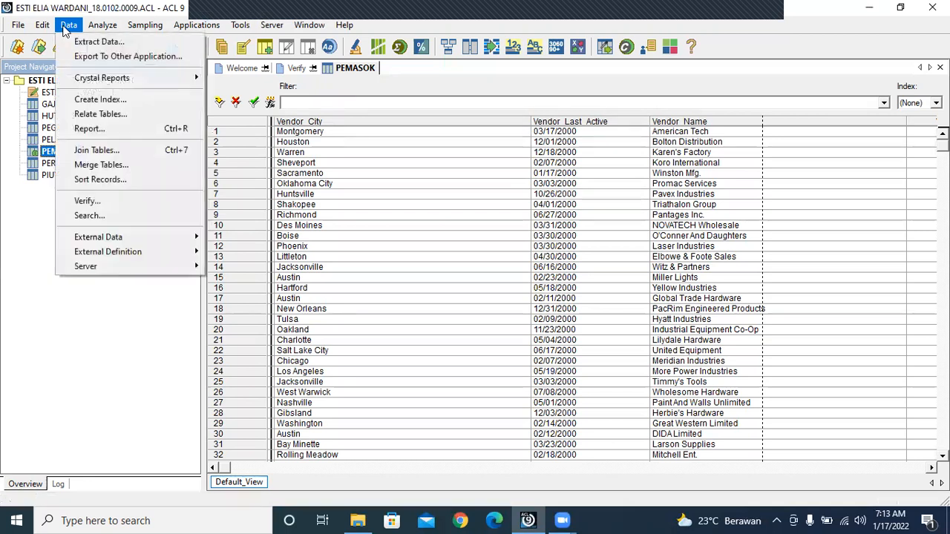
pyautogui.click(131, 150)
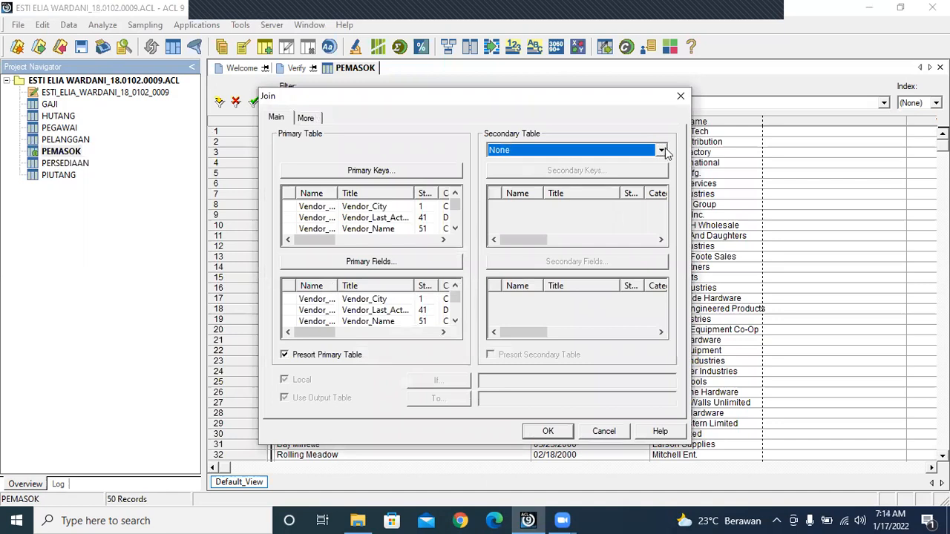
pyautogui.click(662, 150)
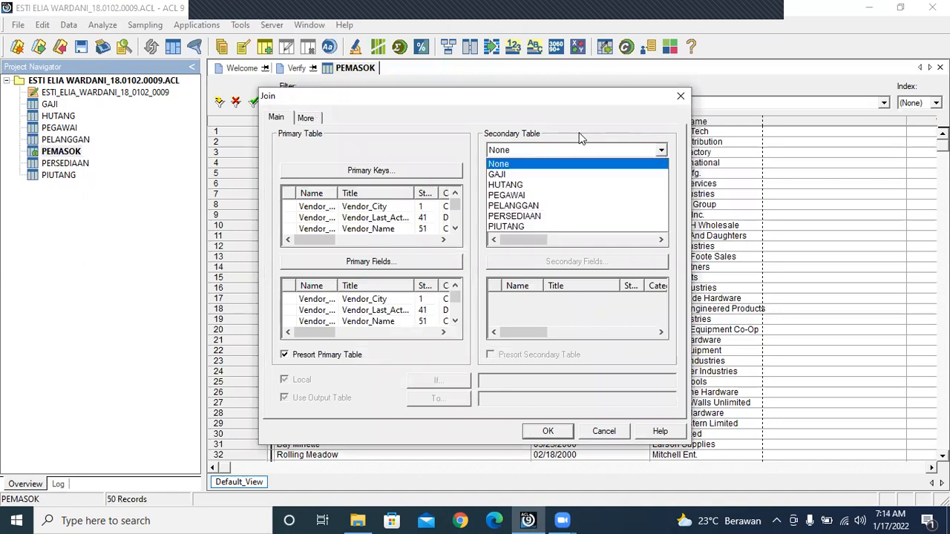
pyautogui.click(531, 187)
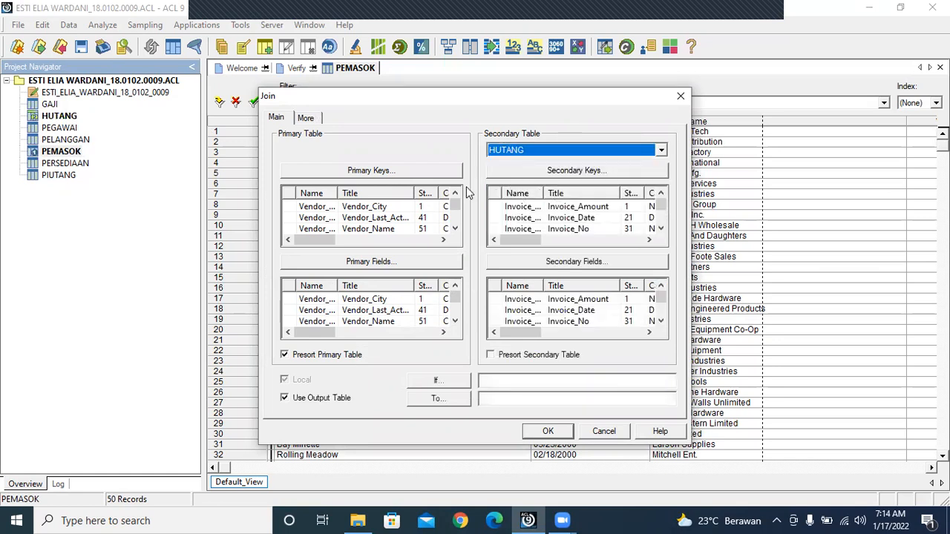
# Step: Set Vendor_No as the primary key and Vendor_No as the only secondary key of the join
pyautogui.click(394, 171)
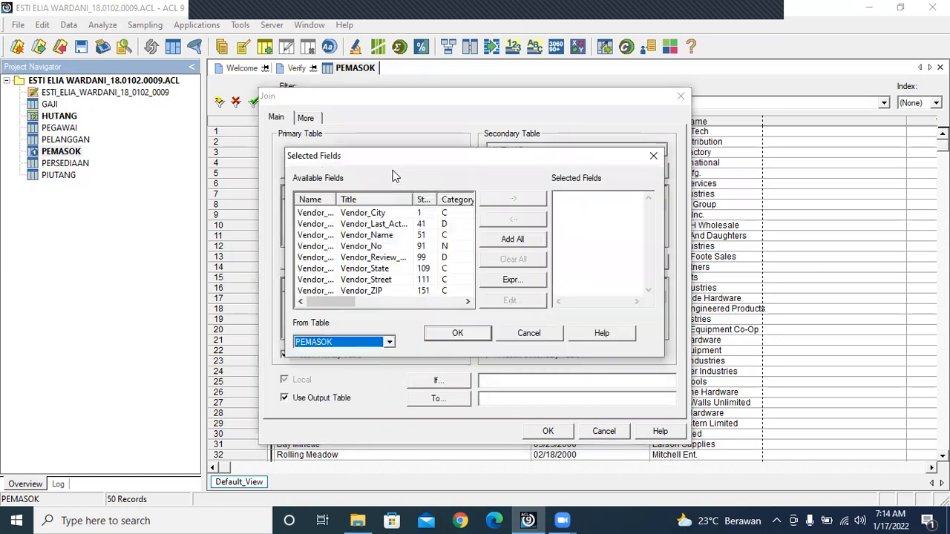
pyautogui.doubleClick(374, 248)
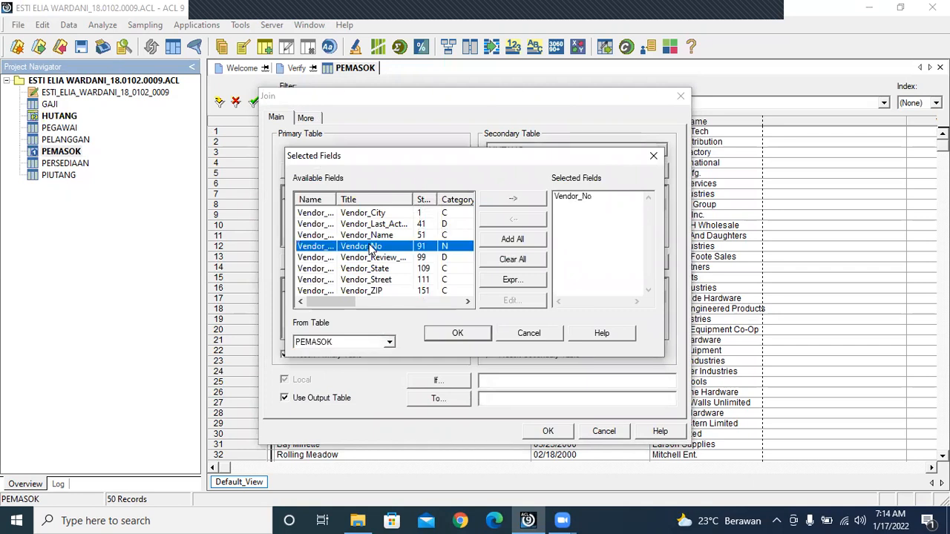
pyautogui.click(468, 333)
pyautogui.click(566, 170)
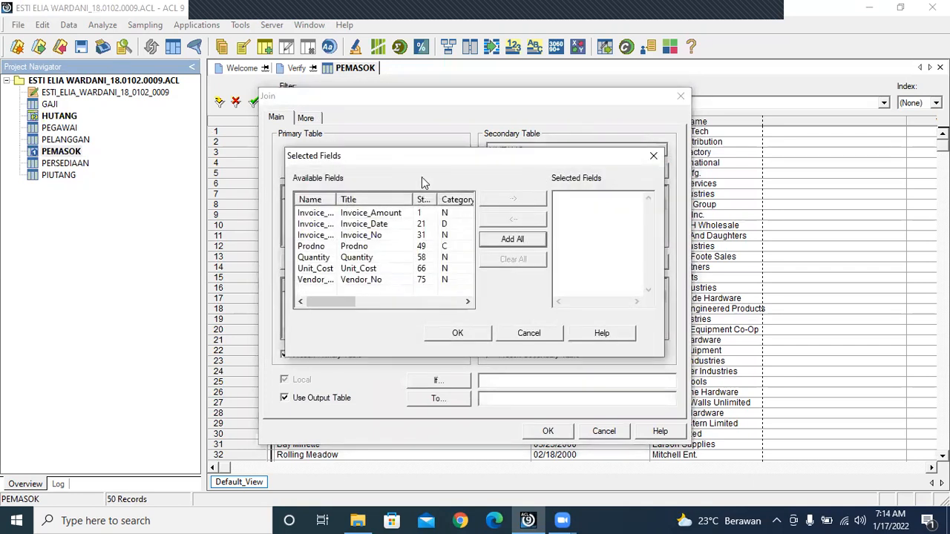
pyautogui.doubleClick(361, 236)
pyautogui.click(372, 281)
pyautogui.doubleClick(371, 281)
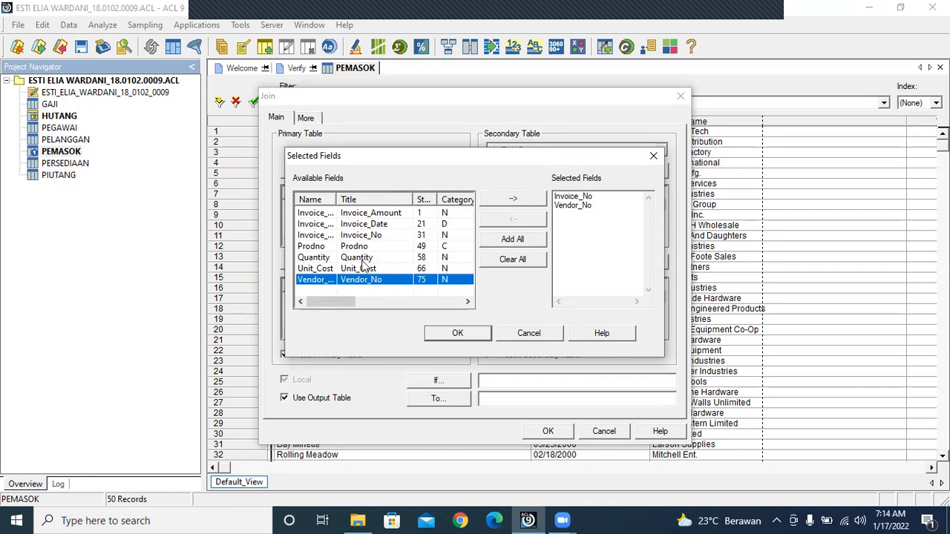
pyautogui.click(560, 197)
pyautogui.click(506, 219)
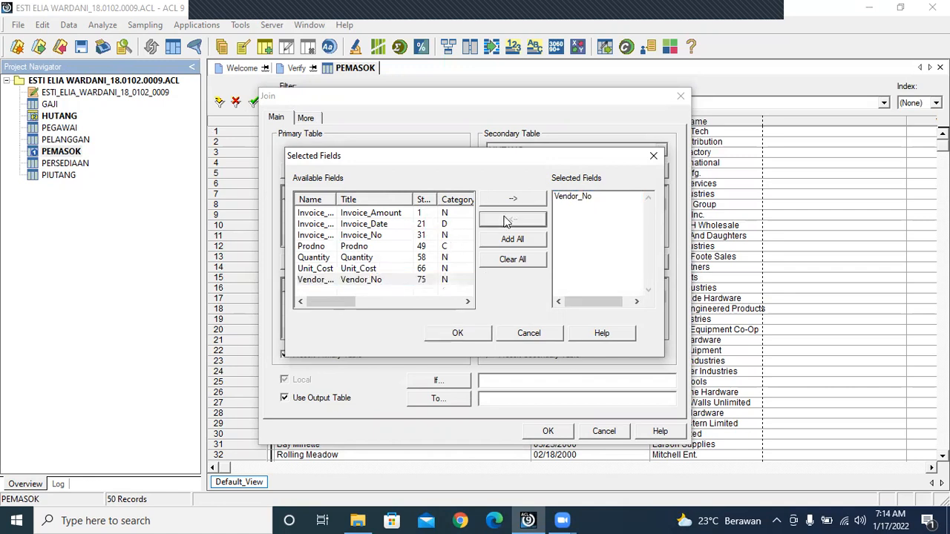
pyautogui.click(457, 335)
# Step: Include all PEMASOK fields as primary fields and all HUTANG fields as secondary fields in the join output
pyautogui.click(382, 171)
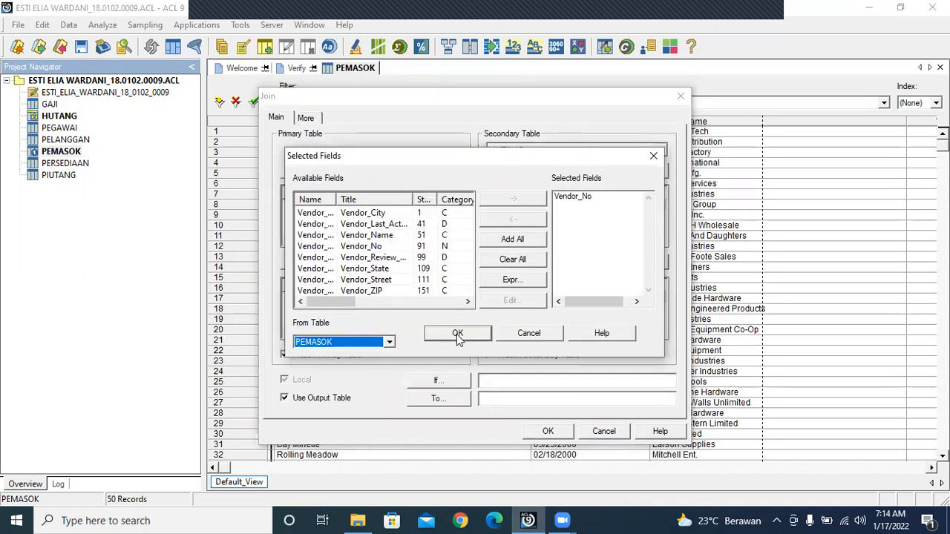
pyautogui.click(457, 335)
pyautogui.click(382, 259)
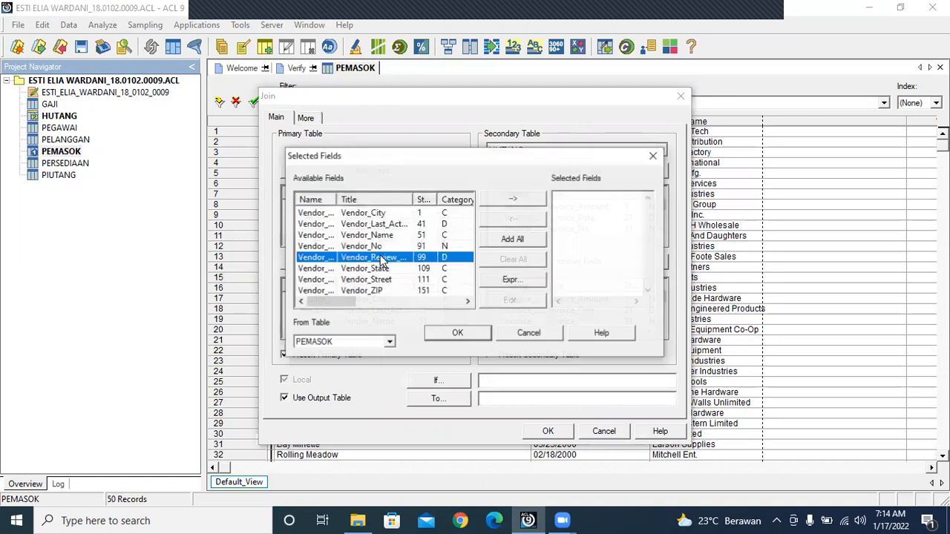
pyautogui.click(512, 239)
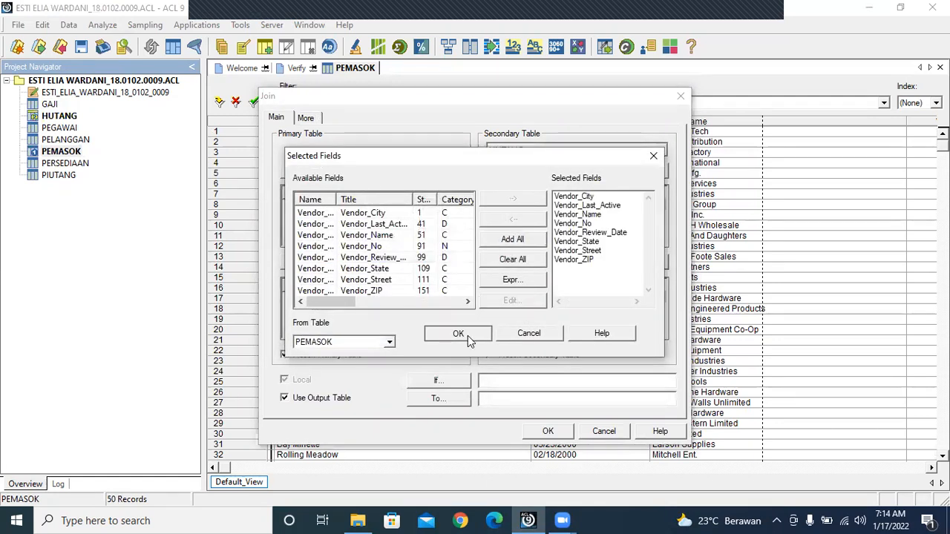
pyautogui.click(468, 336)
pyautogui.click(571, 262)
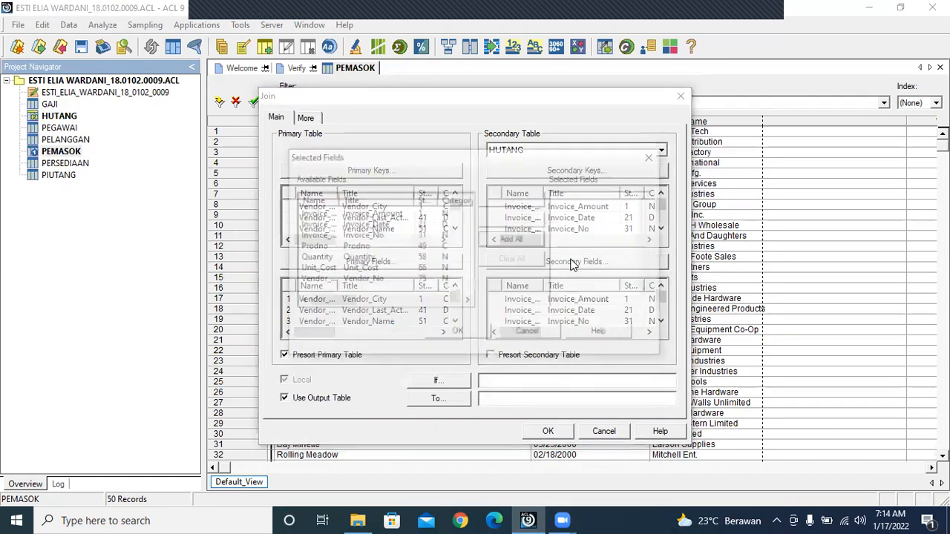
pyautogui.click(519, 239)
pyautogui.click(477, 333)
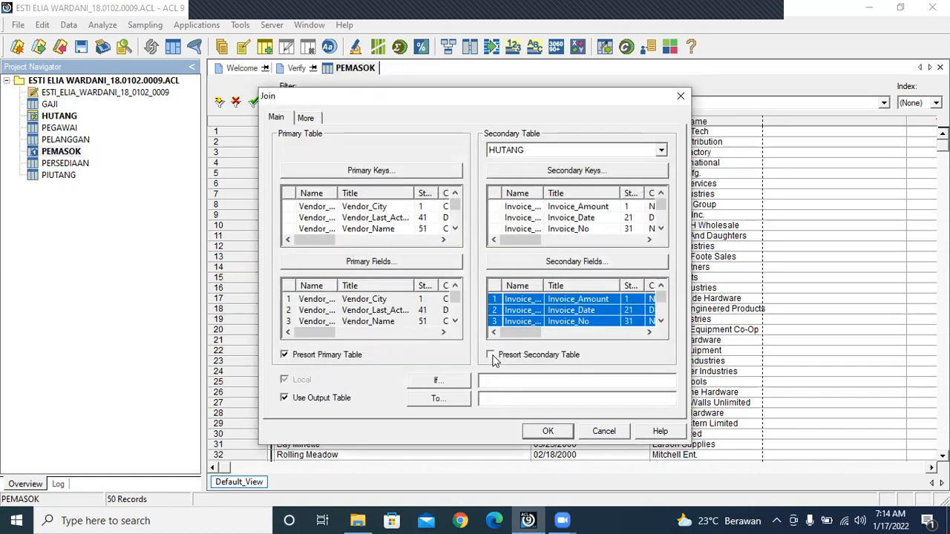
# Step: Presort the secondary table and run the join to the output table GABUNGAN HUTANG PEMASOK, overwriting the existing file
pyautogui.click(492, 356)
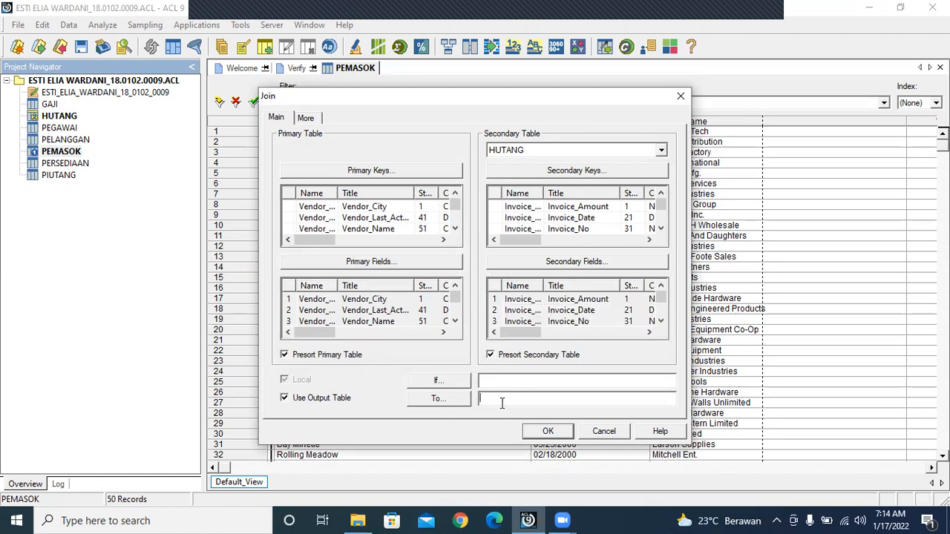
pyautogui.write('GABUNGAN HUTANG PEMASOK')
pyautogui.click(558, 435)
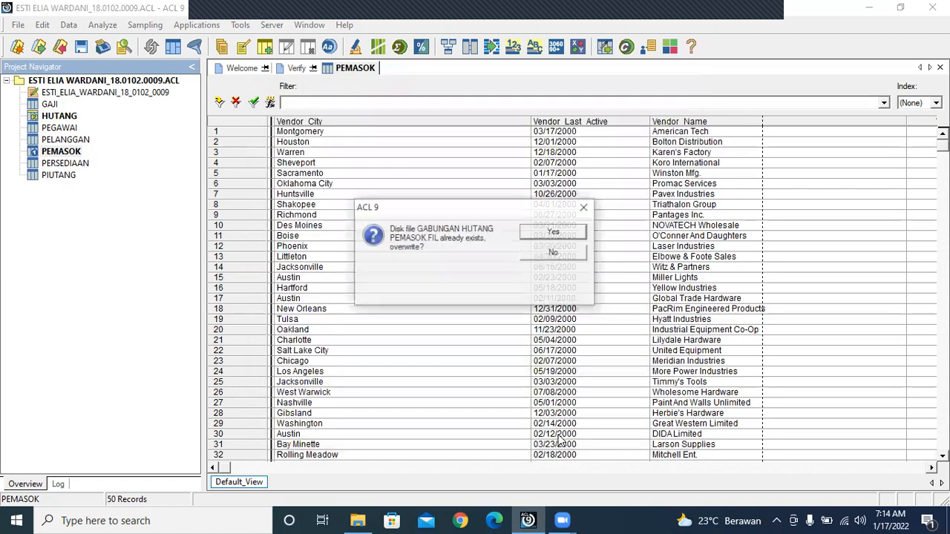
pyautogui.click(535, 230)
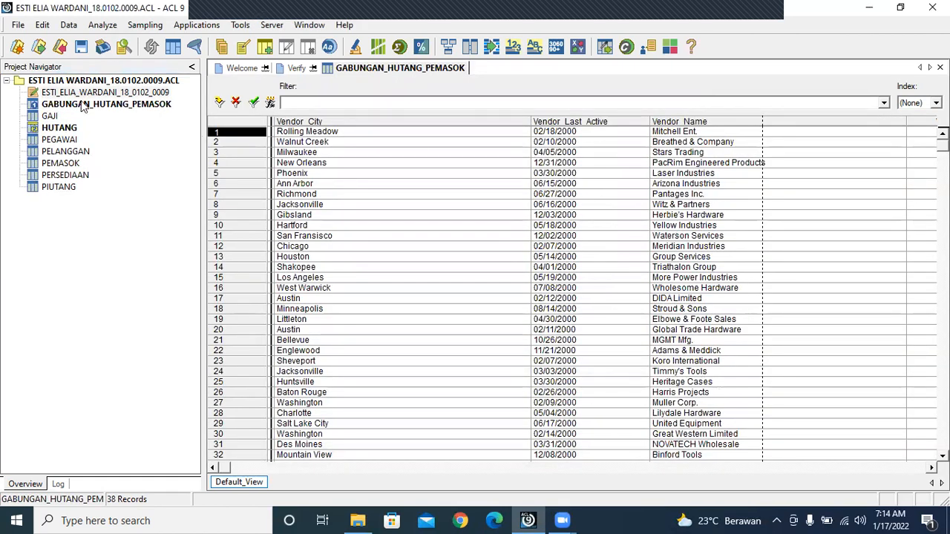
# Step: Start a field total on the GABUNGAN_HUTANG_PEMASOK table with Invoice_Amount as the only field to total
pyautogui.click(38, 108)
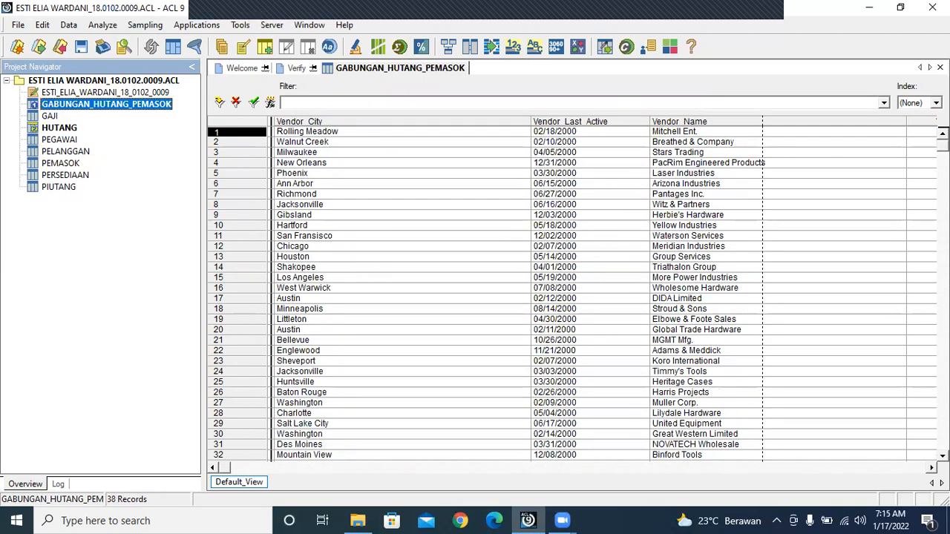
pyautogui.click(884, 144)
pyautogui.scroll(-9, 883, 145)
pyautogui.scroll(10, 572, 293)
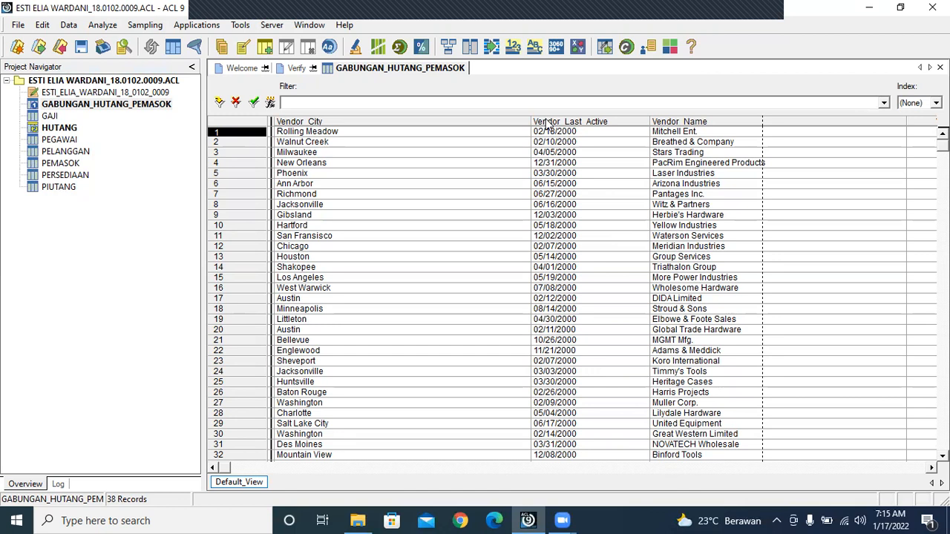
pyautogui.click(37, 105)
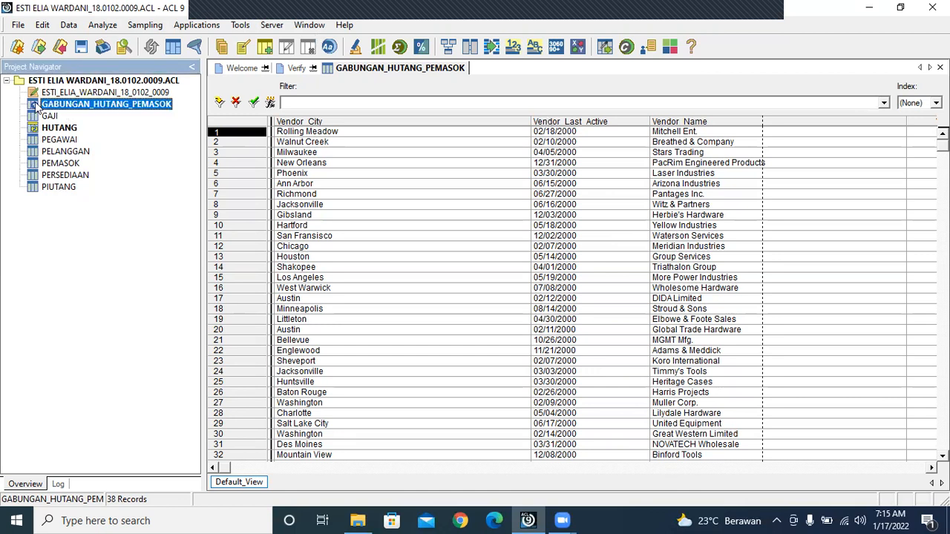
pyautogui.click(101, 26)
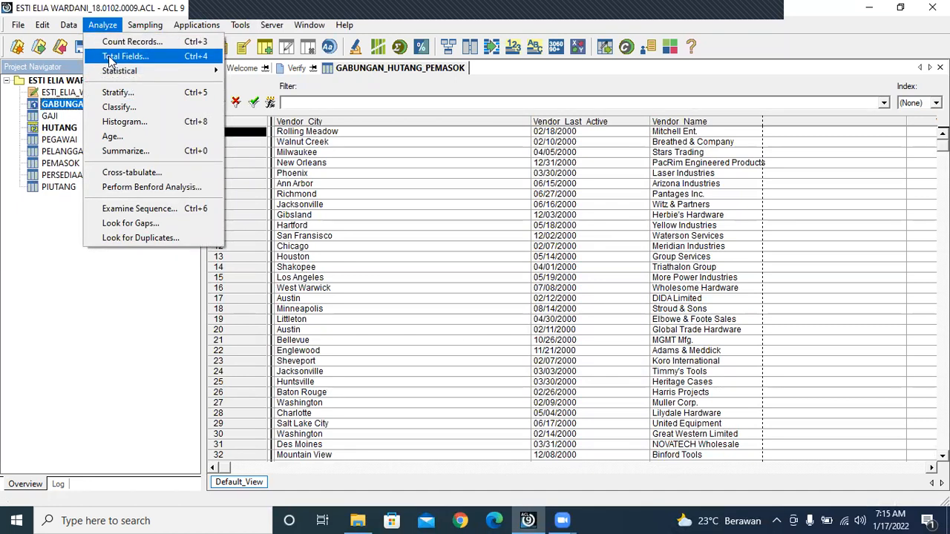
pyautogui.click(108, 56)
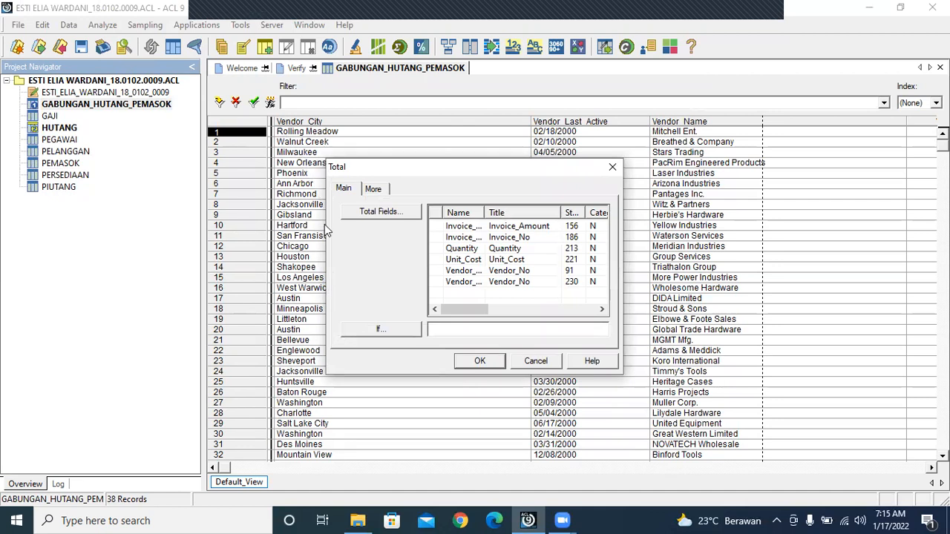
pyautogui.click(379, 217)
pyautogui.doubleClick(367, 215)
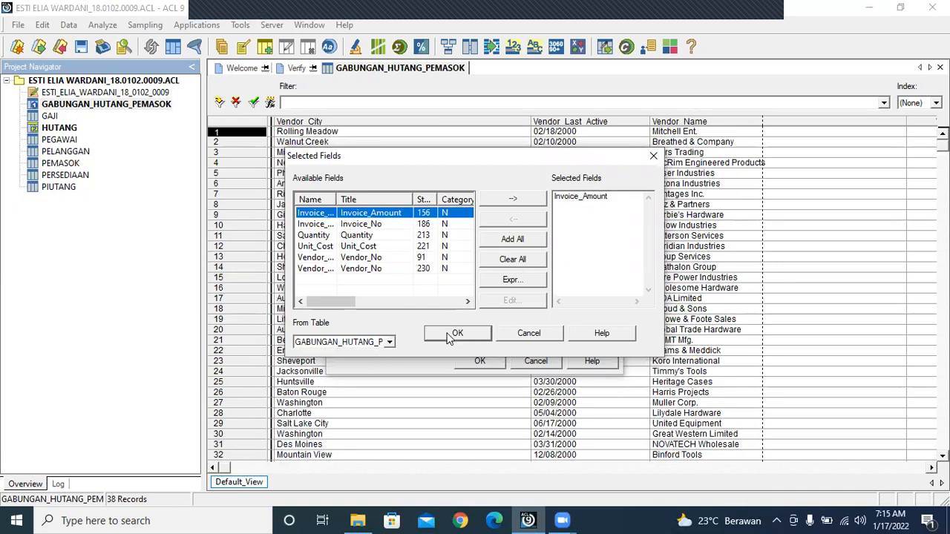
pyautogui.click(454, 334)
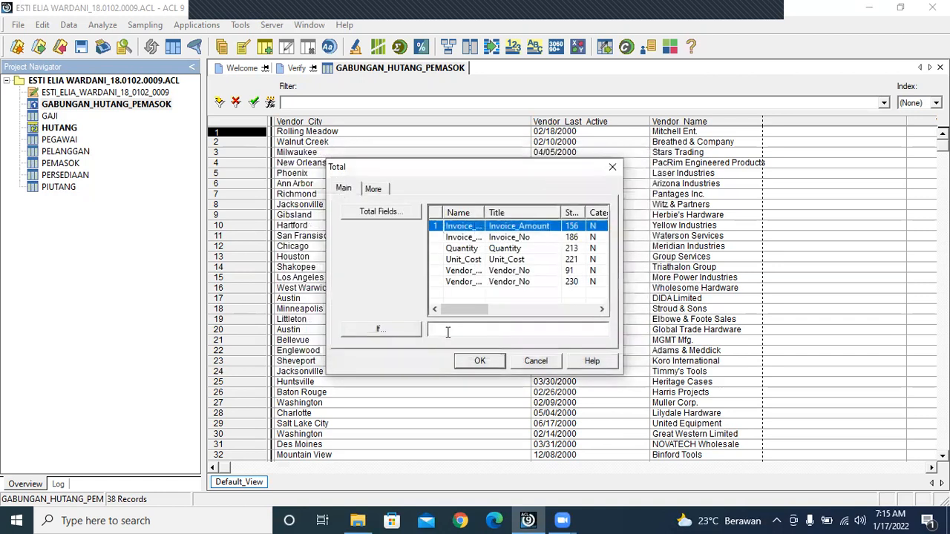
# Step: Begin an If condition for the total with the expression Invoice_Date >
pyautogui.click(395, 333)
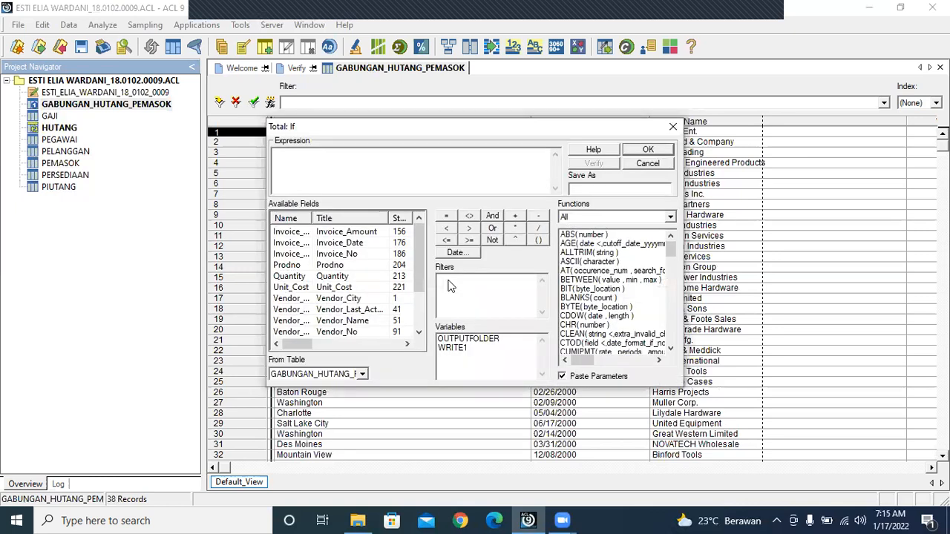
pyautogui.click(344, 245)
pyautogui.doubleClick(345, 246)
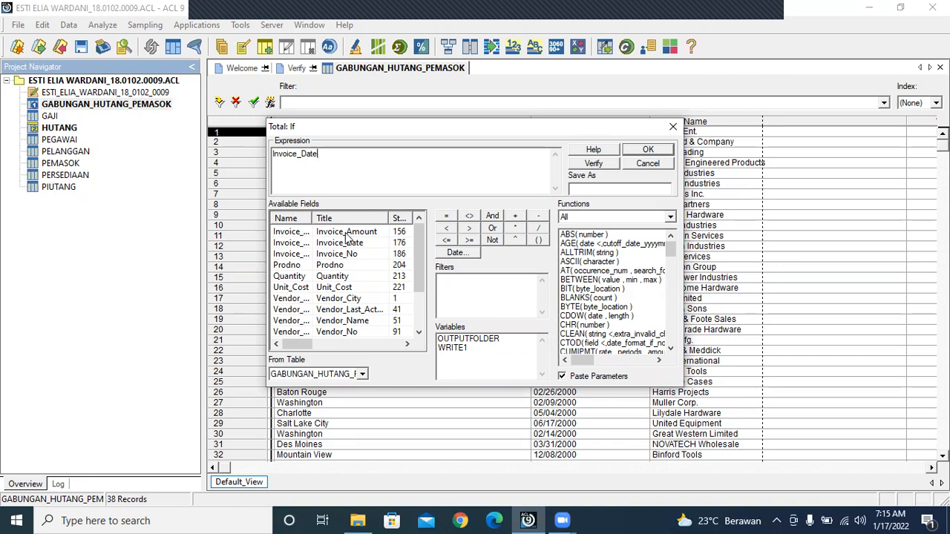
pyautogui.click(468, 230)
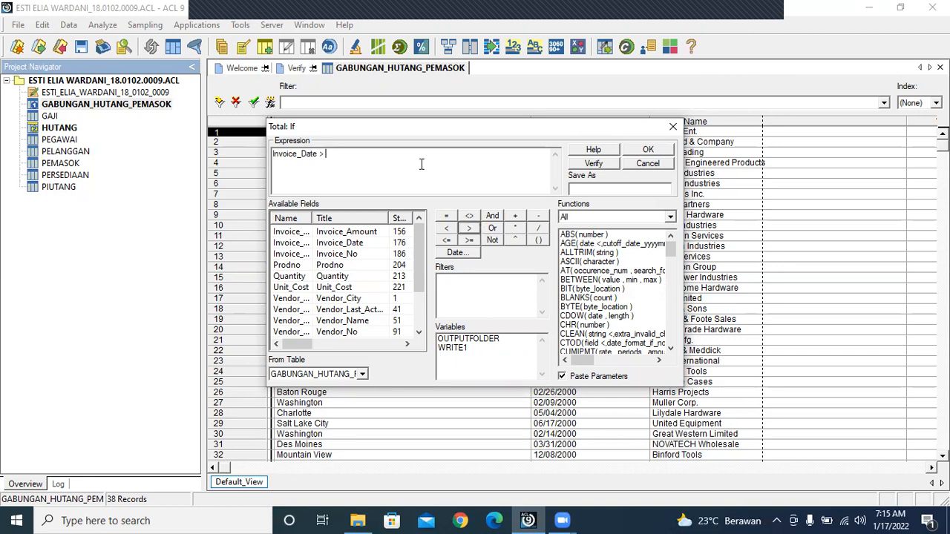
# Step: Complete the condition with the date July 1, 2000, and run the Invoice_Amount total
pyautogui.click(458, 254)
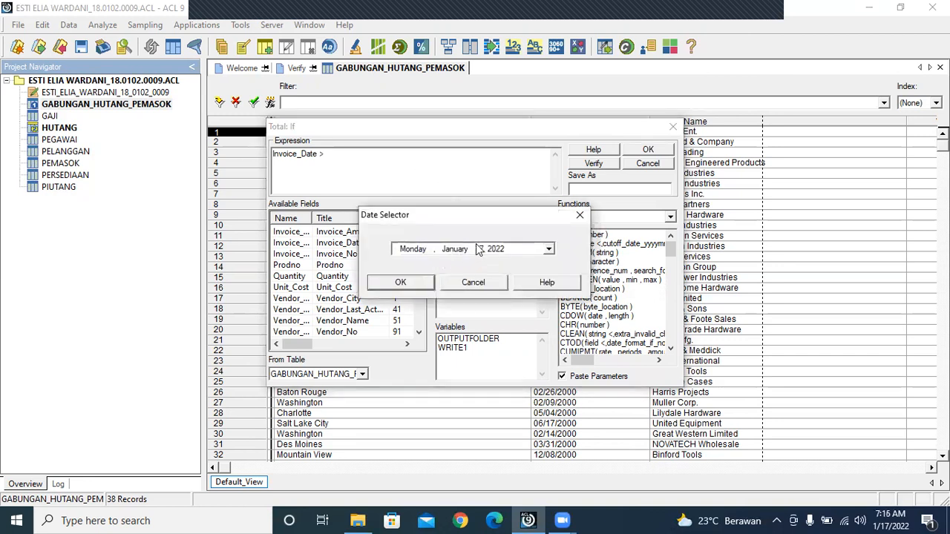
pyautogui.click(548, 250)
pyautogui.click(475, 265)
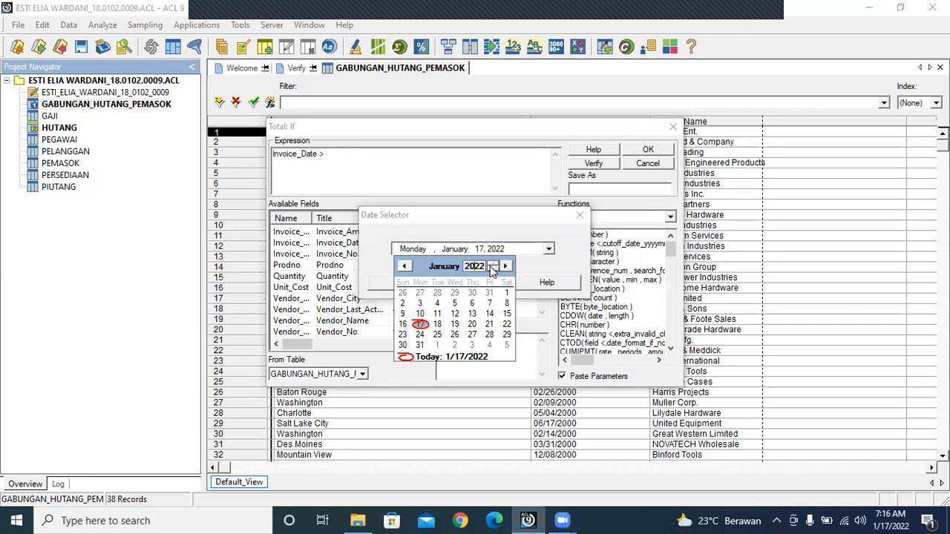
pyautogui.click(493, 272)
pyautogui.click(493, 272)
pyautogui.click(493, 272)
pyautogui.click(493, 272)
pyautogui.click(493, 271)
pyautogui.click(493, 271)
pyautogui.click(493, 272)
pyautogui.click(493, 272)
pyautogui.click(493, 272)
pyautogui.click(493, 271)
pyautogui.click(493, 272)
pyautogui.click(492, 272)
pyautogui.click(493, 272)
pyautogui.click(493, 272)
pyautogui.click(493, 272)
pyautogui.click(445, 266)
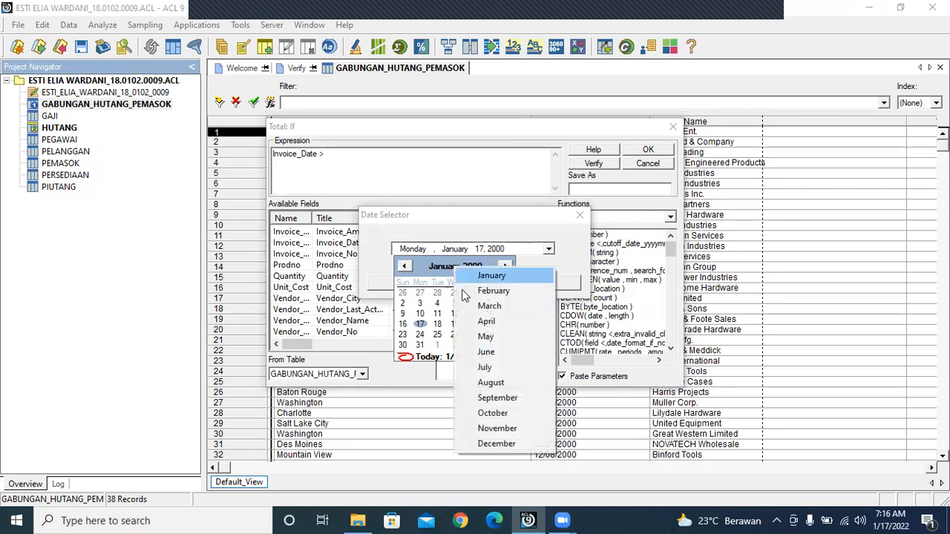
pyautogui.click(479, 354)
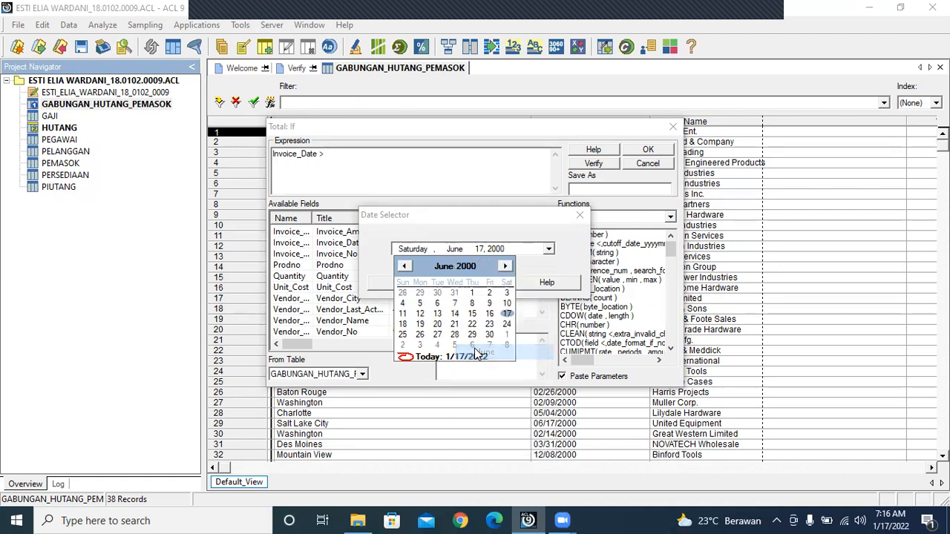
pyautogui.click(450, 271)
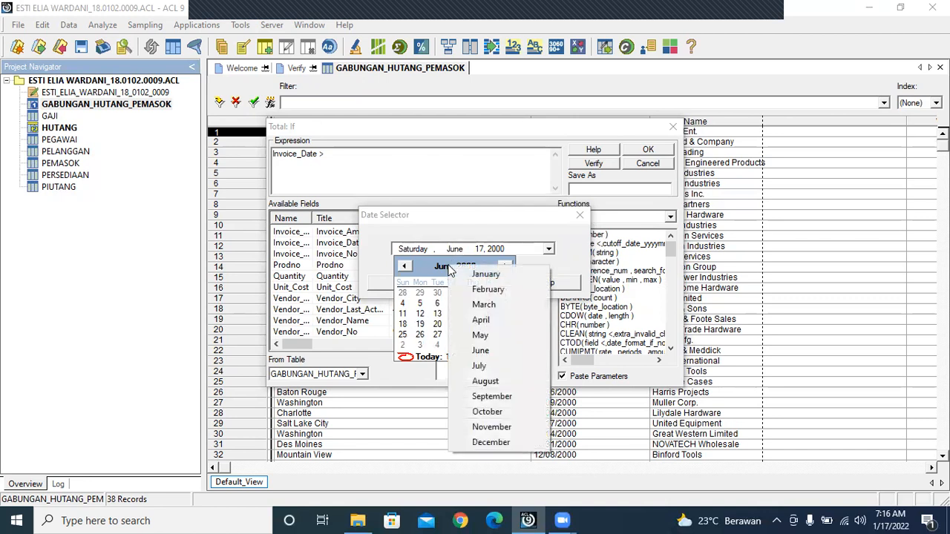
pyautogui.click(479, 366)
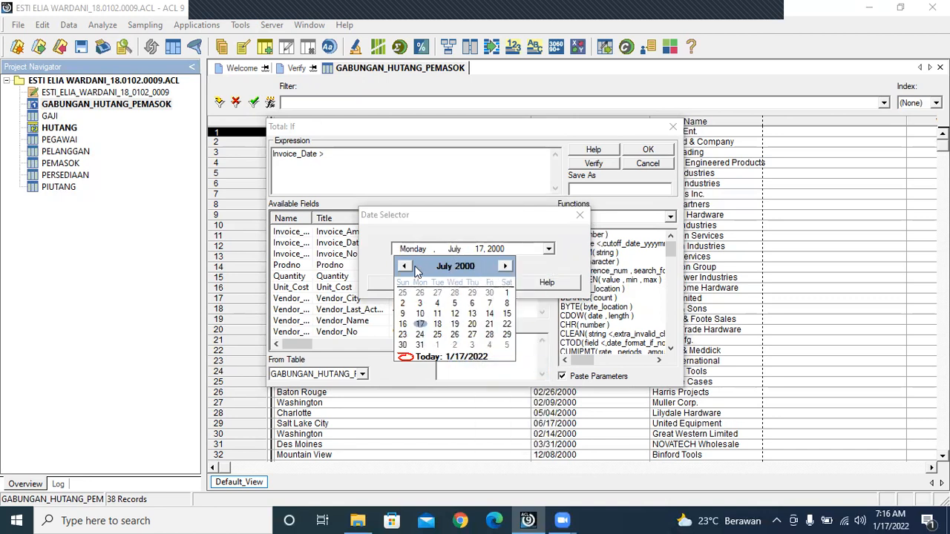
pyautogui.click(506, 294)
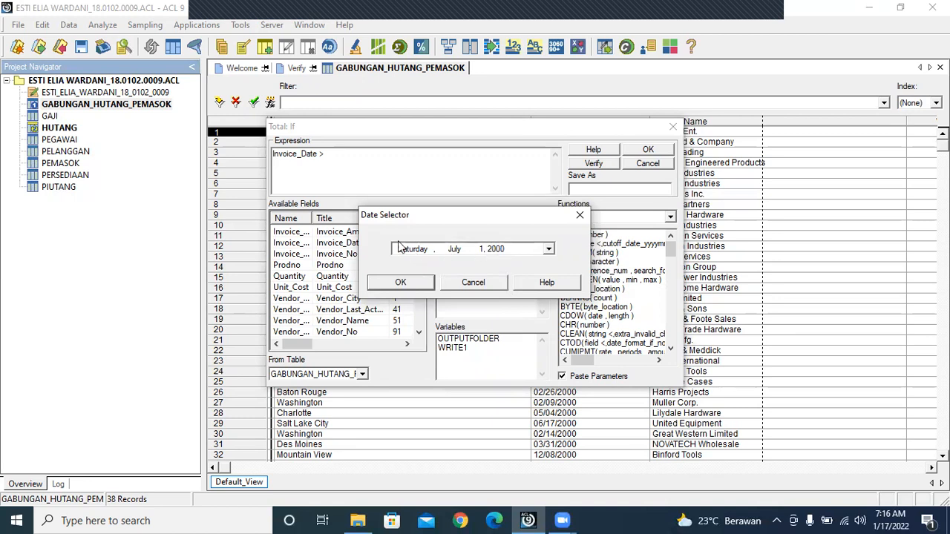
pyautogui.click(404, 283)
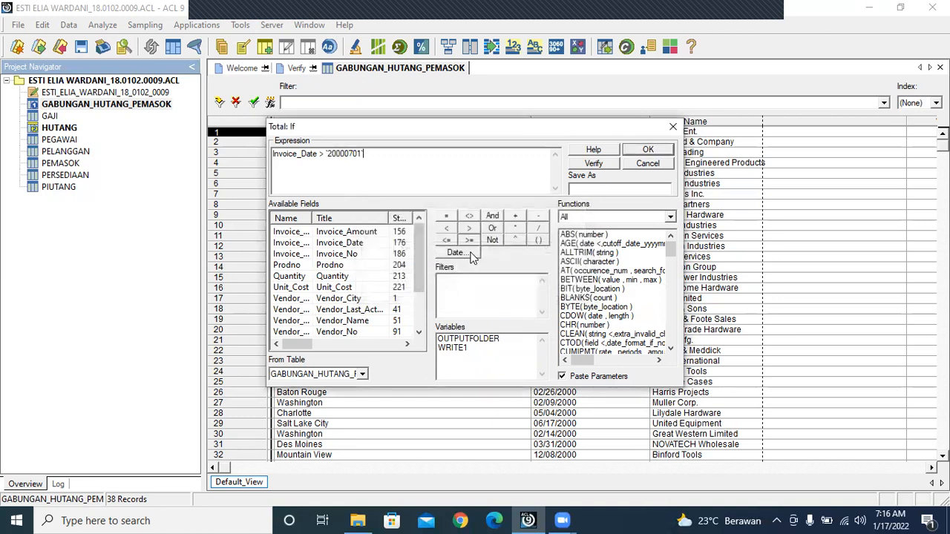
pyautogui.click(646, 151)
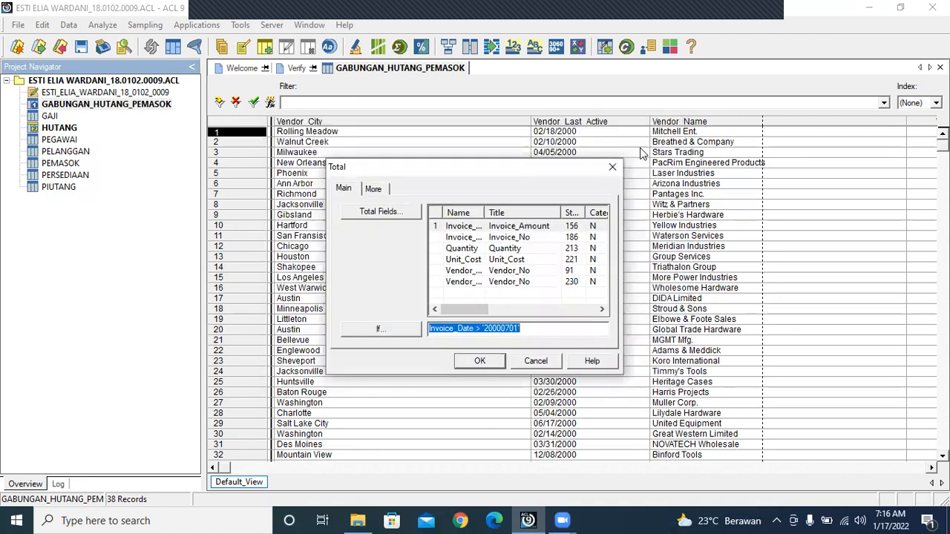
pyautogui.click(486, 362)
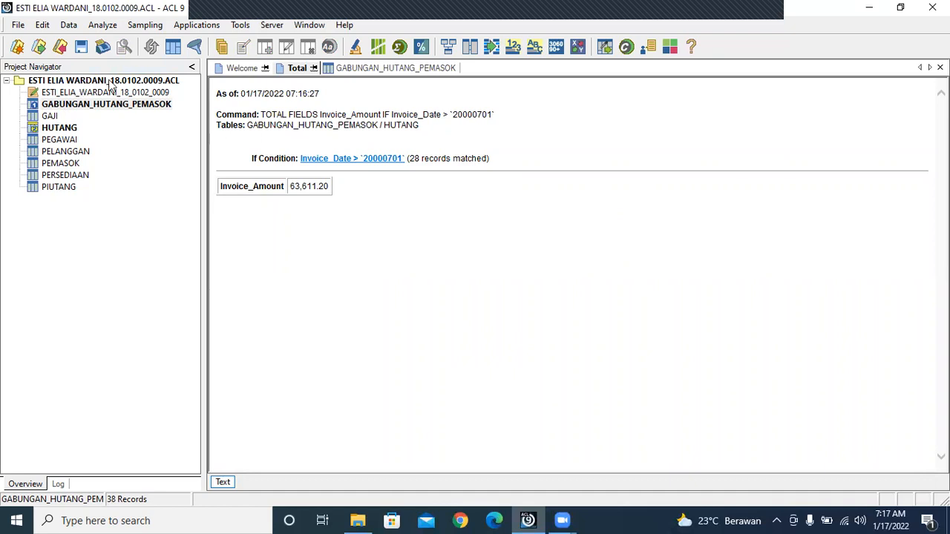
# Step: Run statistics on the Unit_Cost field of the GABUNGAN_HUTANG_PEMASOK table, including the standard deviation
pyautogui.doubleClick(32, 110)
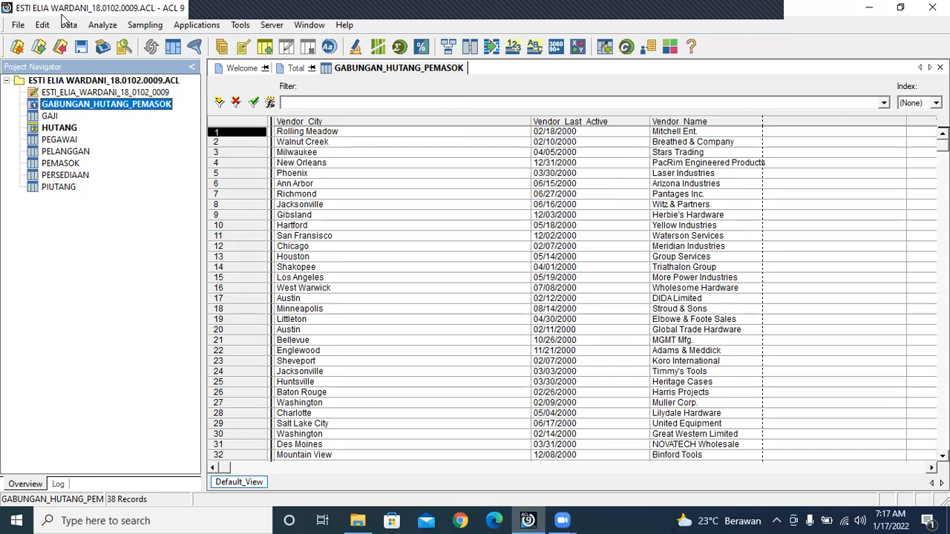
pyautogui.click(101, 25)
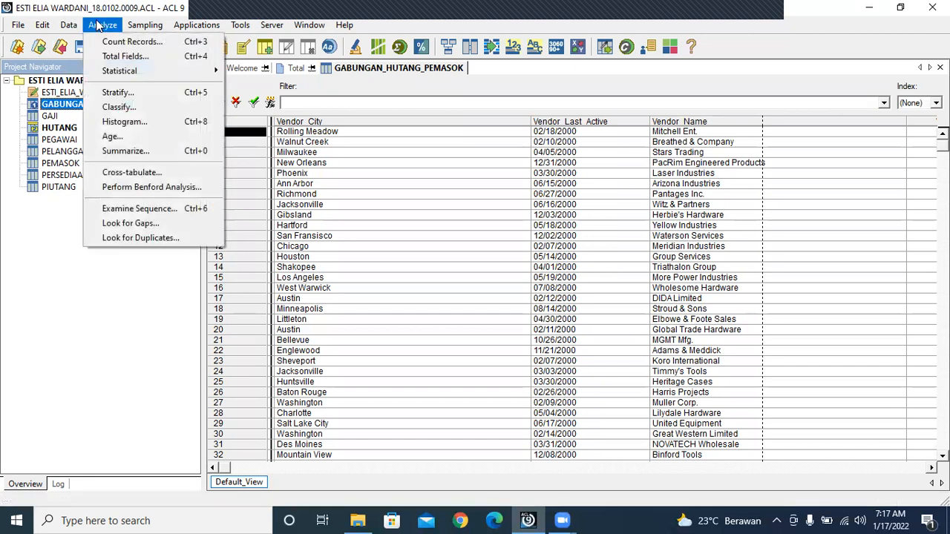
pyautogui.moveTo(121, 72)
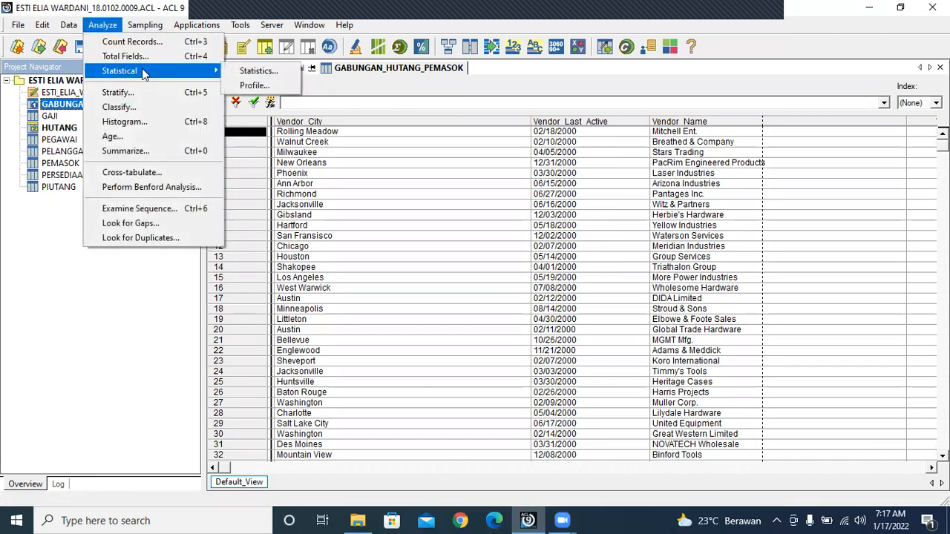
pyautogui.click(263, 72)
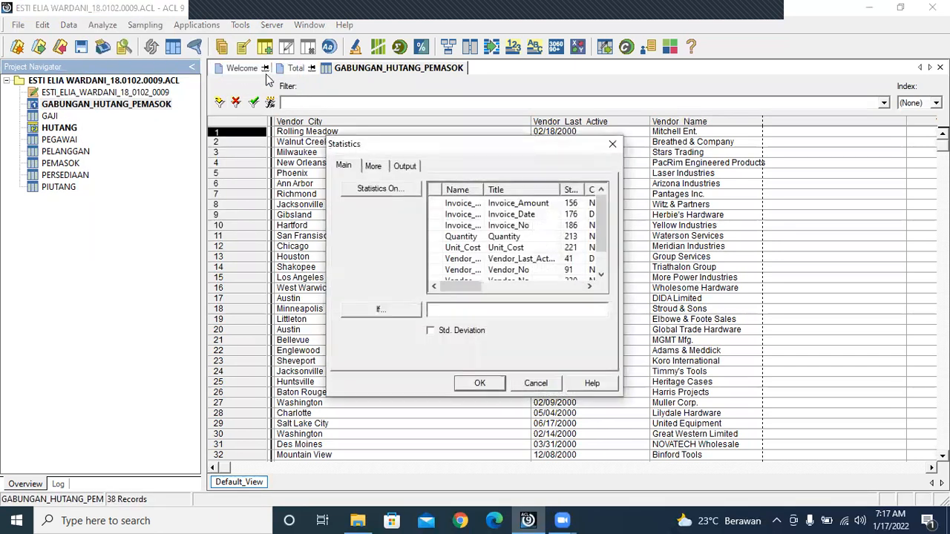
pyautogui.click(402, 192)
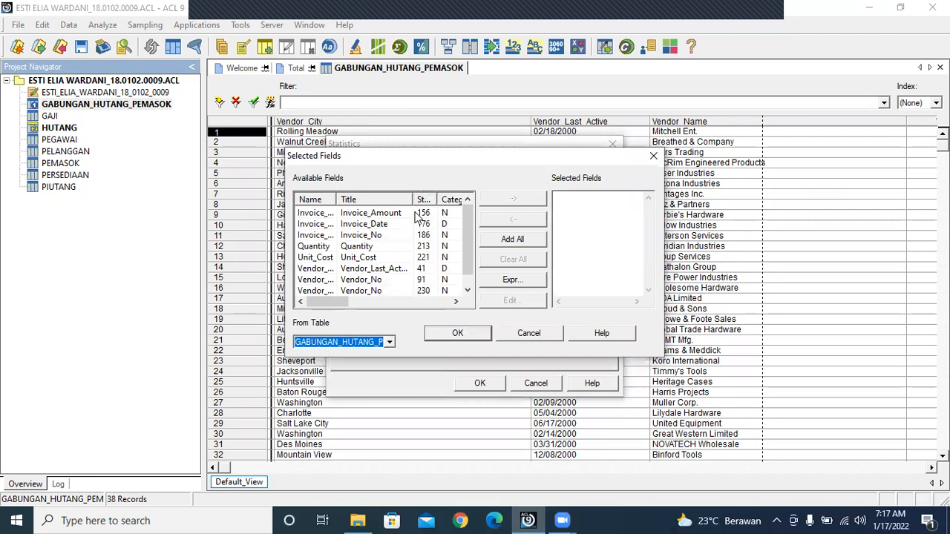
pyautogui.doubleClick(375, 258)
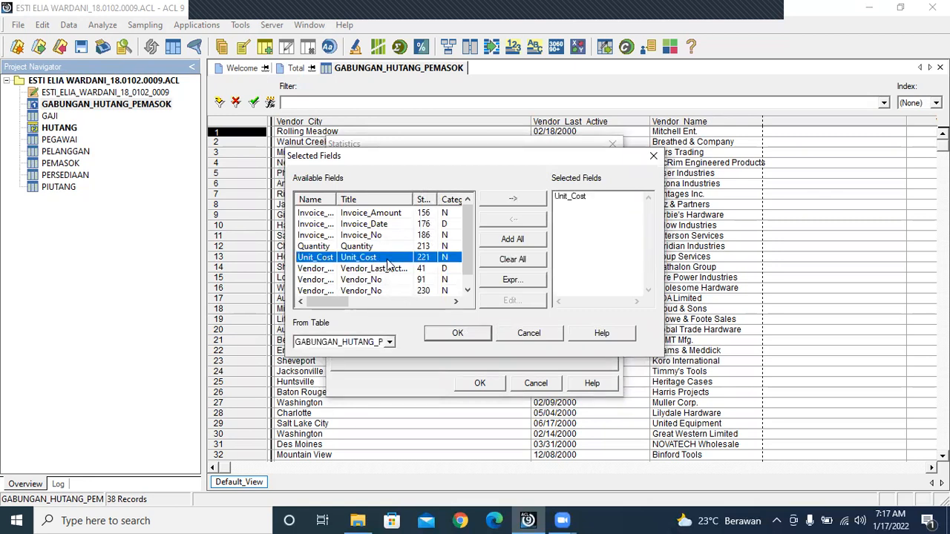
pyautogui.click(455, 333)
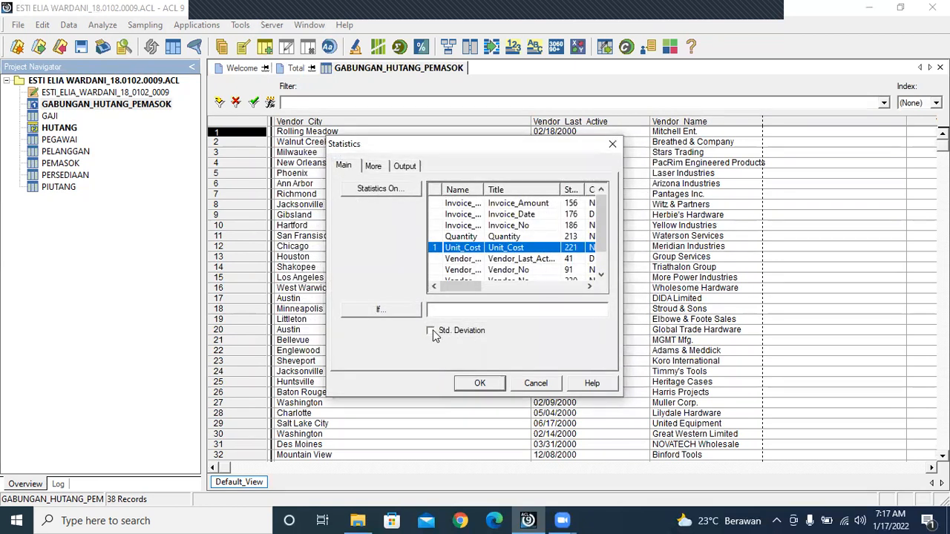
pyautogui.click(432, 331)
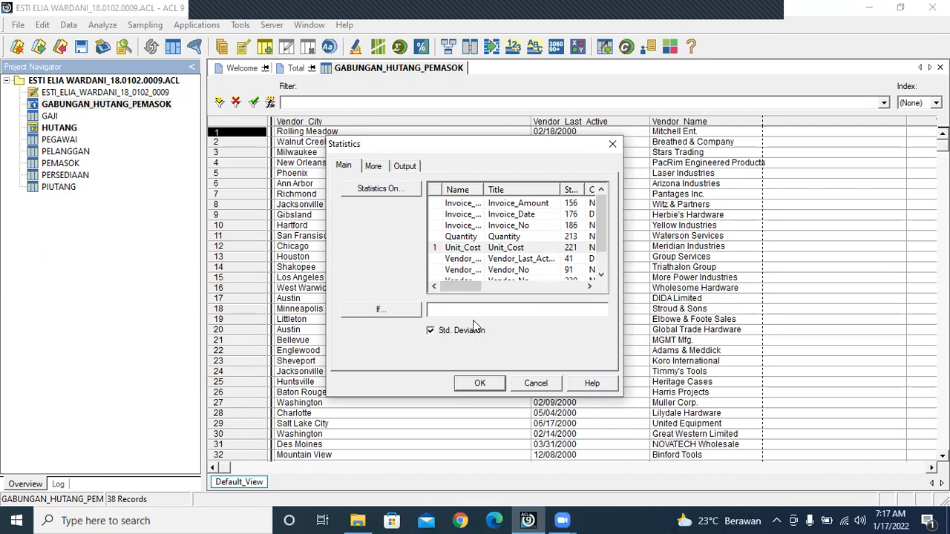
pyautogui.click(481, 384)
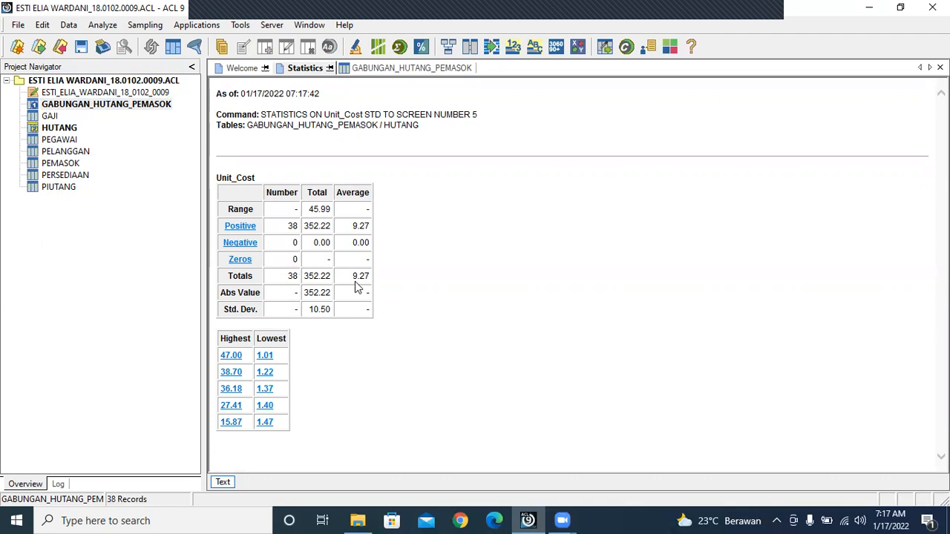
# Step: View the record behind the highest Unit_Cost in the statistics, clear its filter and return to the statistics
pyautogui.click(231, 356)
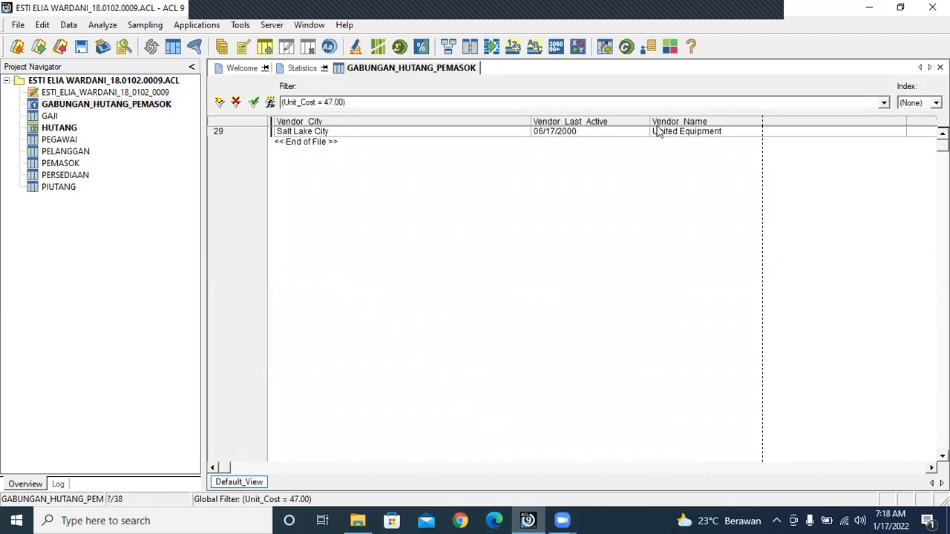
pyautogui.click(236, 102)
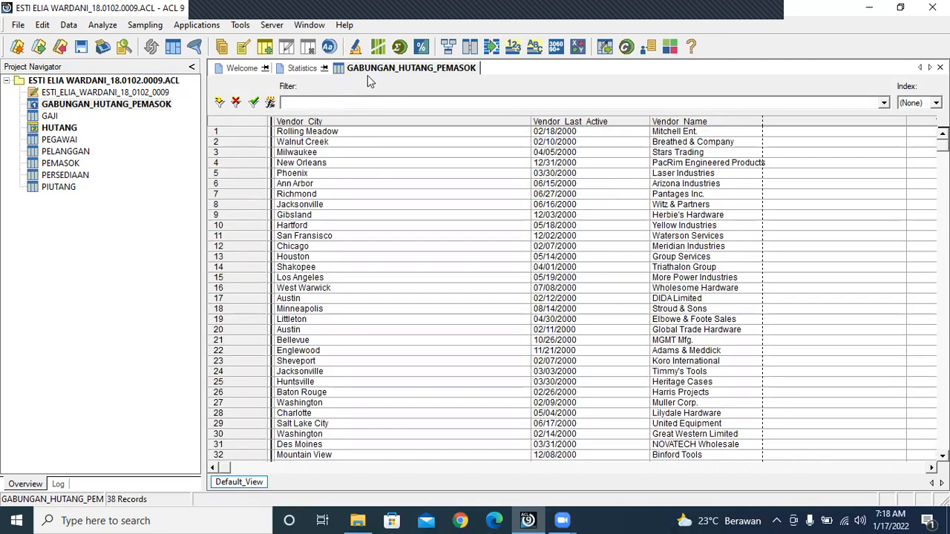
pyautogui.click(302, 68)
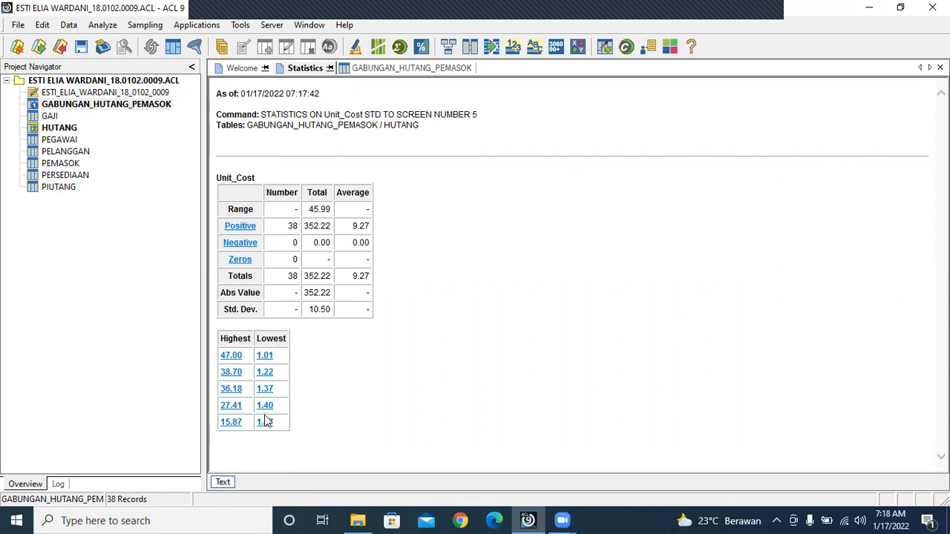
# Step: Drill down from the statistics to the records with the second- and third-highest Unit_Cost, 38.70 and 36.18
pyautogui.click(231, 372)
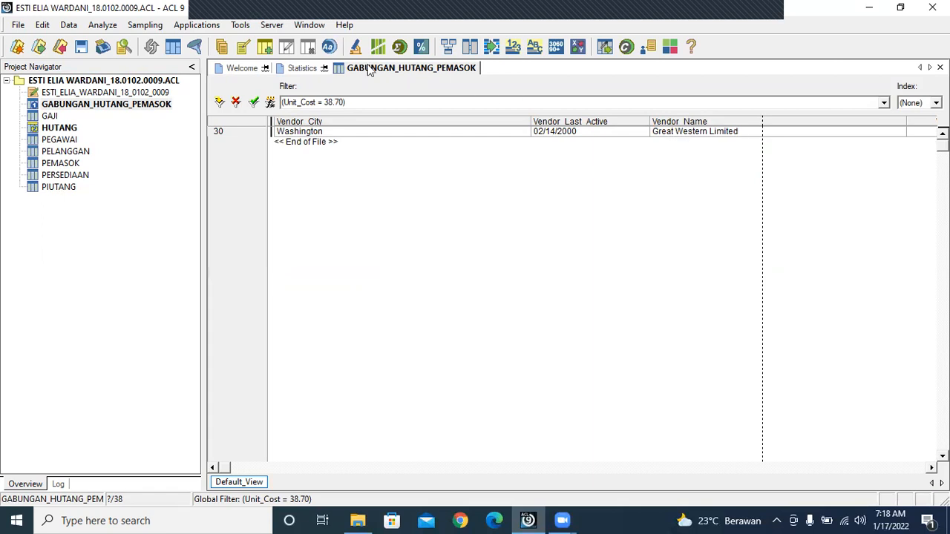
pyautogui.click(315, 70)
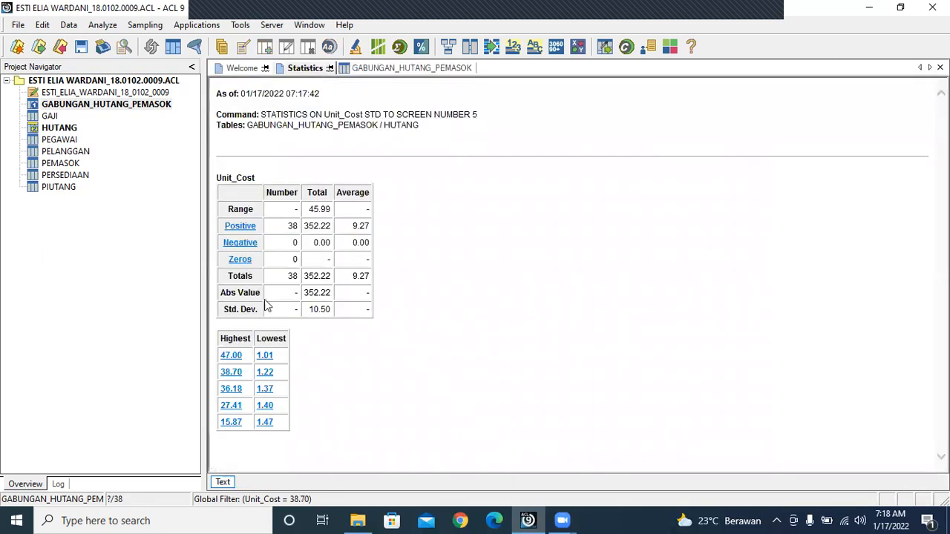
pyautogui.click(231, 389)
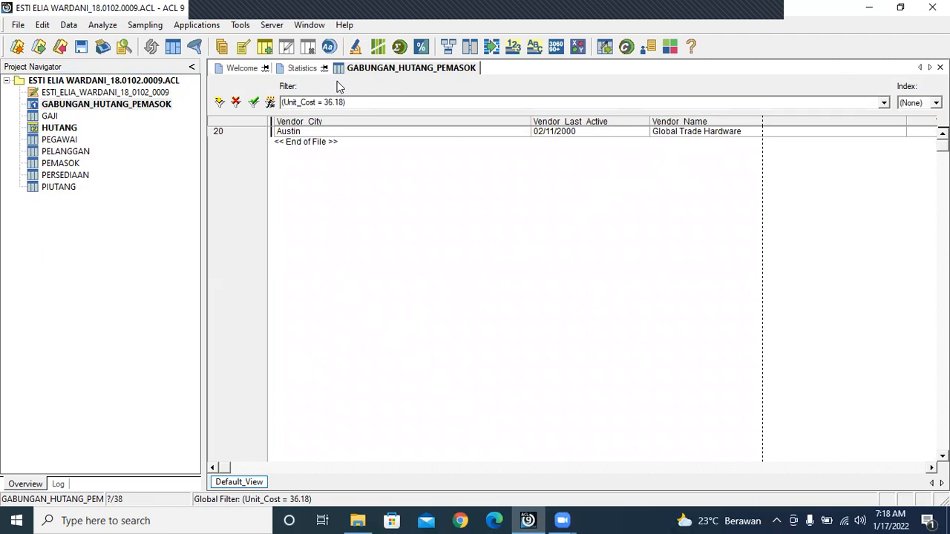
# Step: View the record behind the fourth-highest Unit_Cost, 27.41, and return to the statistics
pyautogui.click(303, 69)
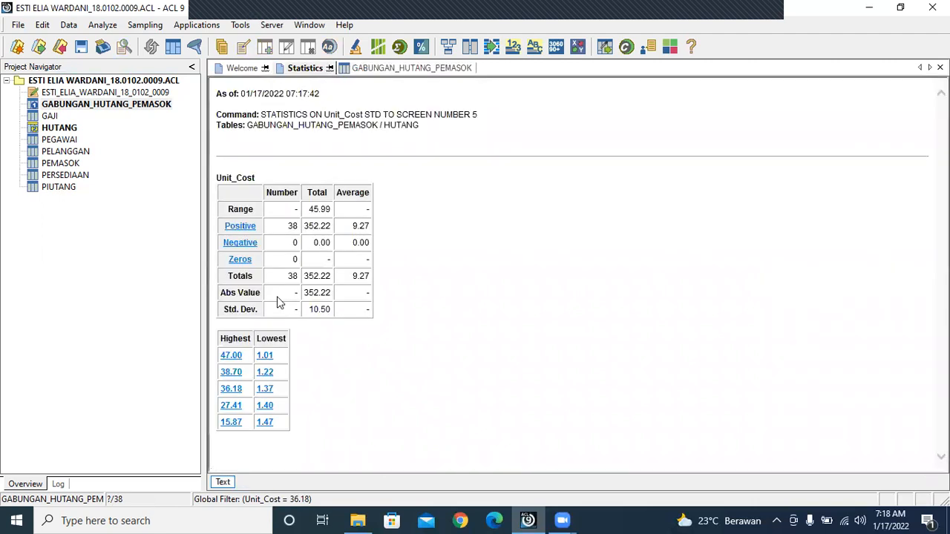
pyautogui.click(231, 405)
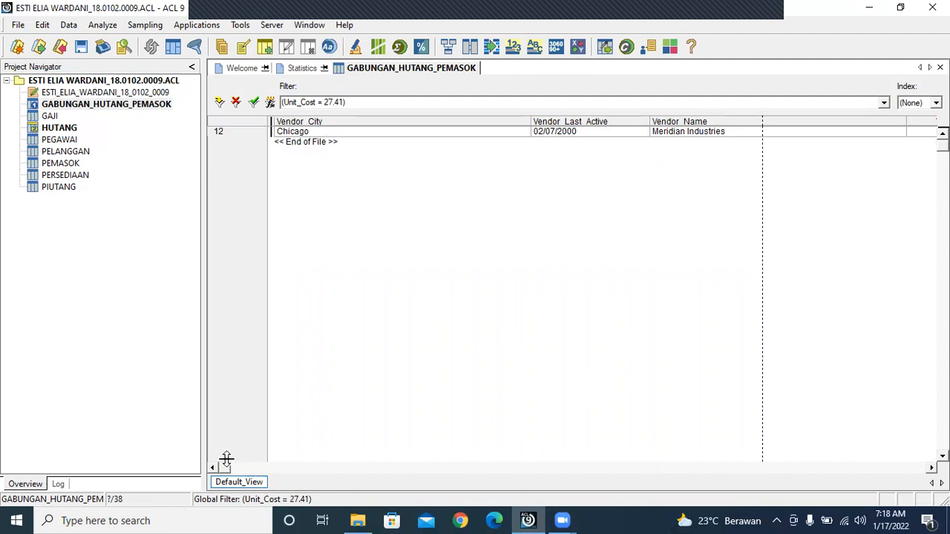
pyautogui.moveTo(226, 468)
pyautogui.mouseDown()
pyautogui.moveTo(685, 475)
pyautogui.moveTo(216, 468)
pyautogui.mouseUp()
pyautogui.click(311, 68)
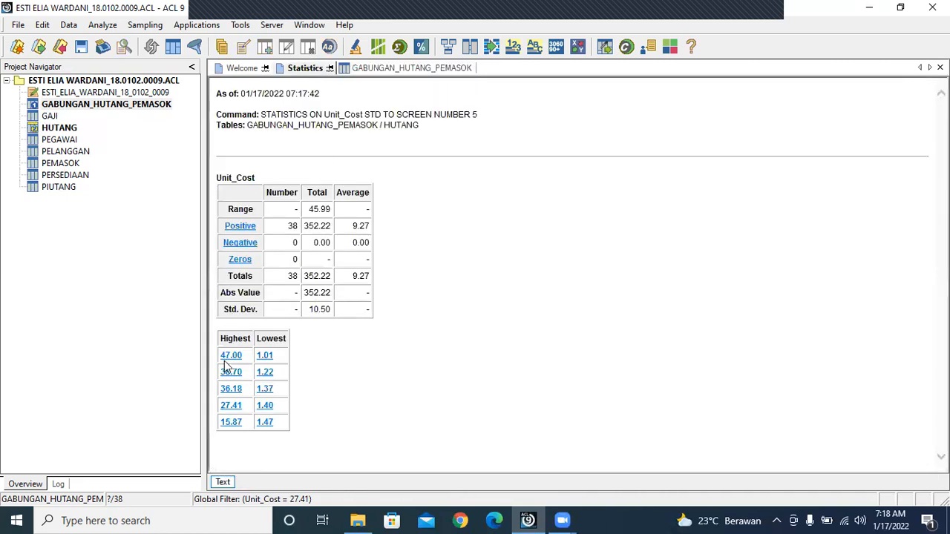
# Step: Drill down from the statistics to the records with the two lowest Unit_Cost values, 1.01 and 1.22, and return to the statistics
pyautogui.click(264, 356)
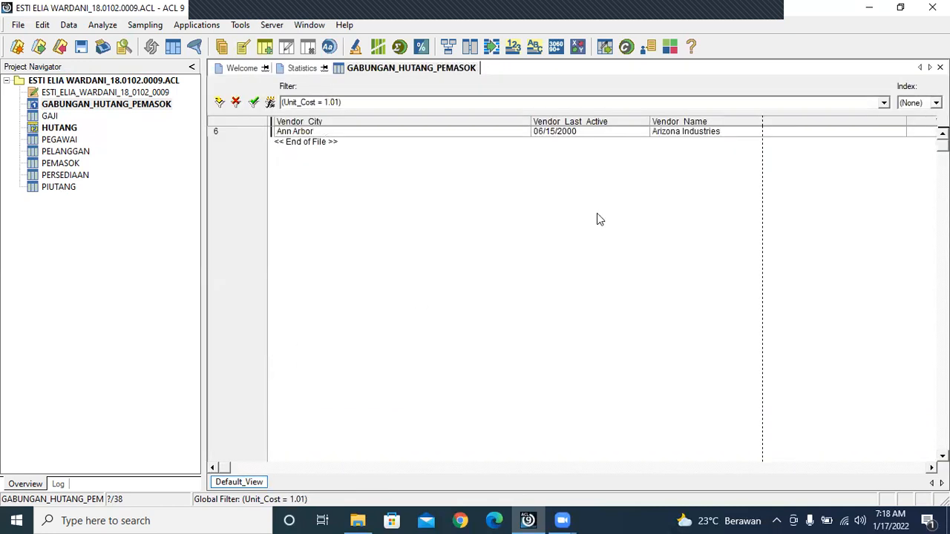
pyautogui.click(308, 72)
pyautogui.click(265, 372)
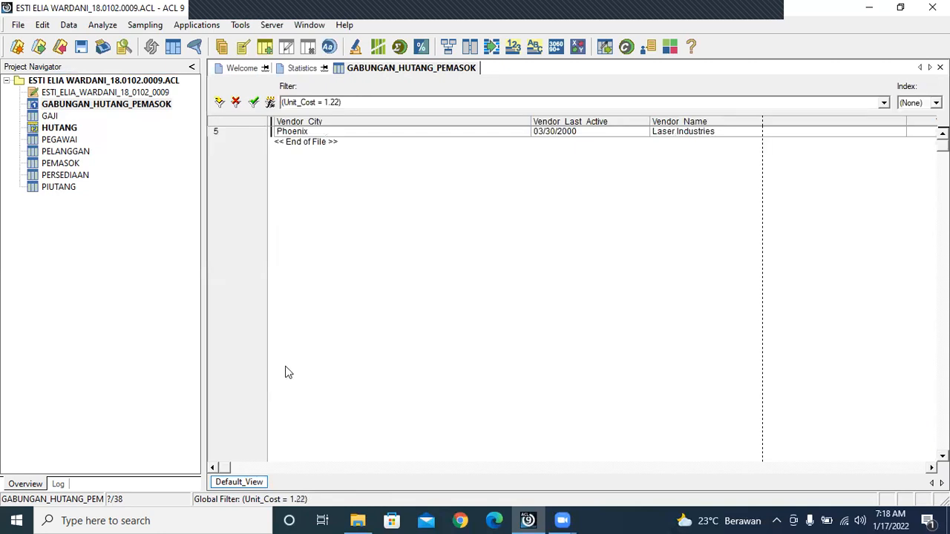
pyautogui.click(304, 71)
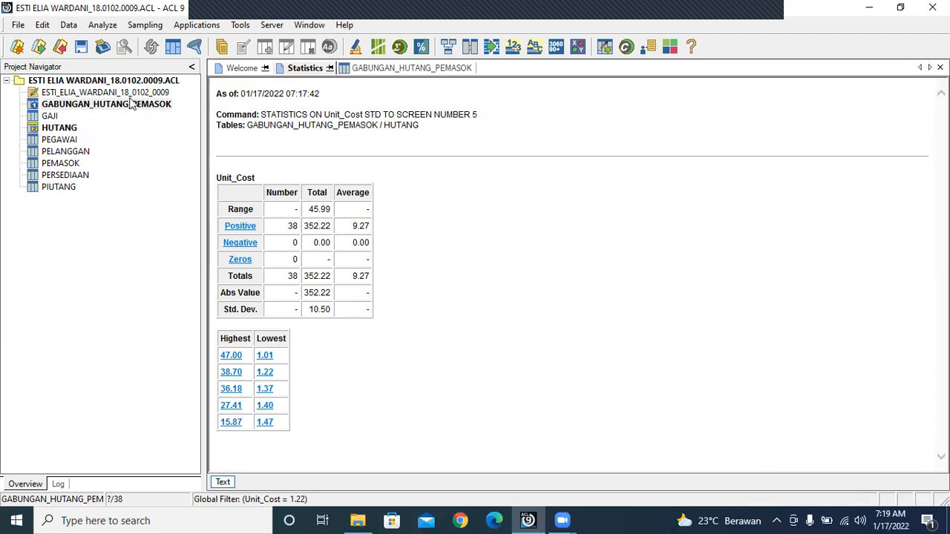
# Step: Open the PERSEDIAAN table and set up a Classify analysis on the Location field
pyautogui.doubleClick(33, 177)
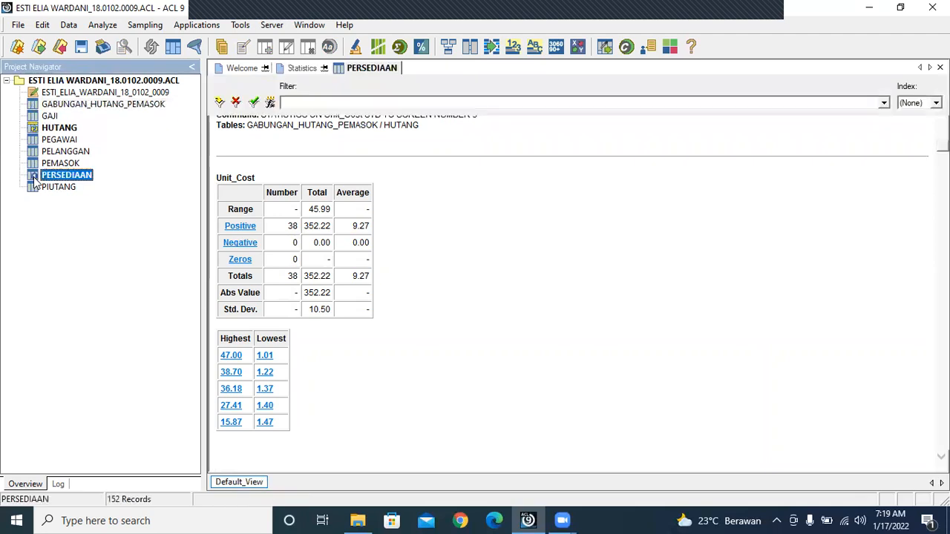
pyautogui.click(102, 25)
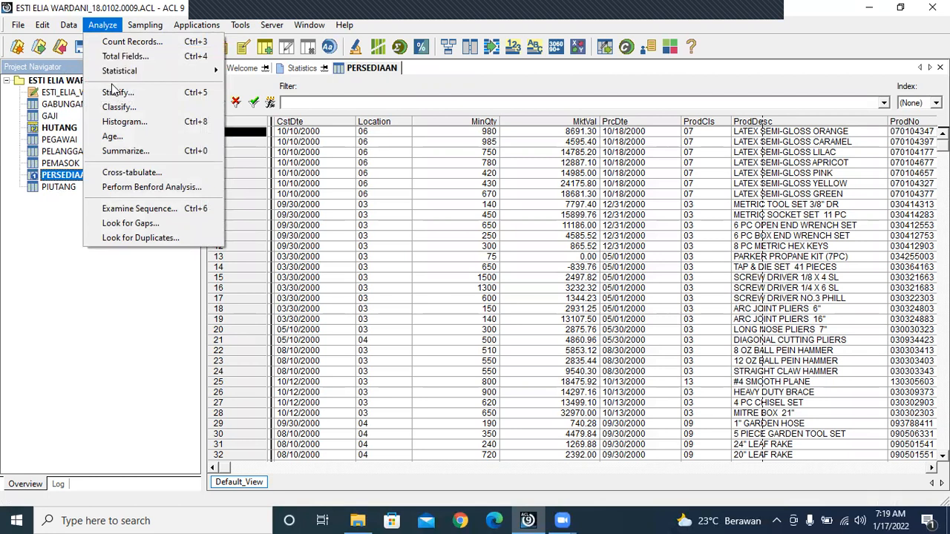
pyautogui.click(117, 107)
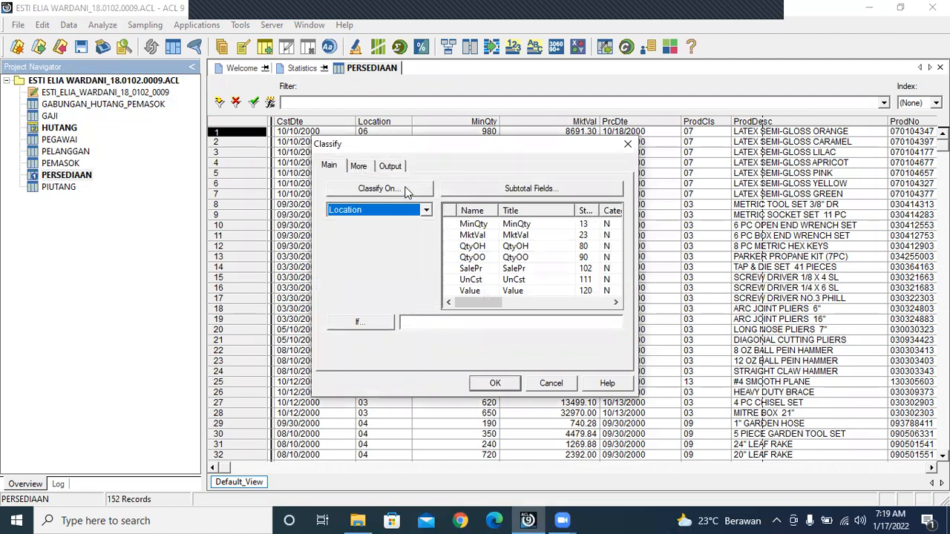
pyautogui.click(379, 189)
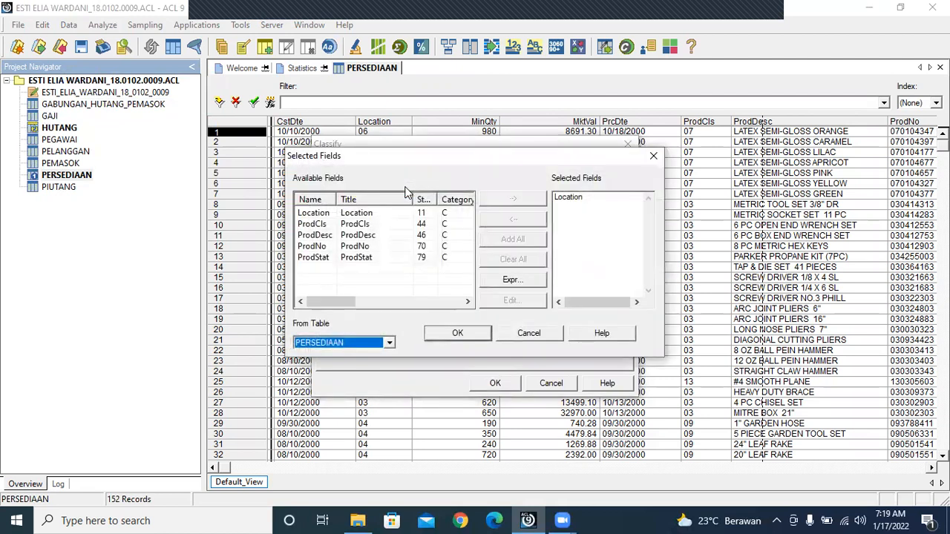
pyautogui.click(359, 214)
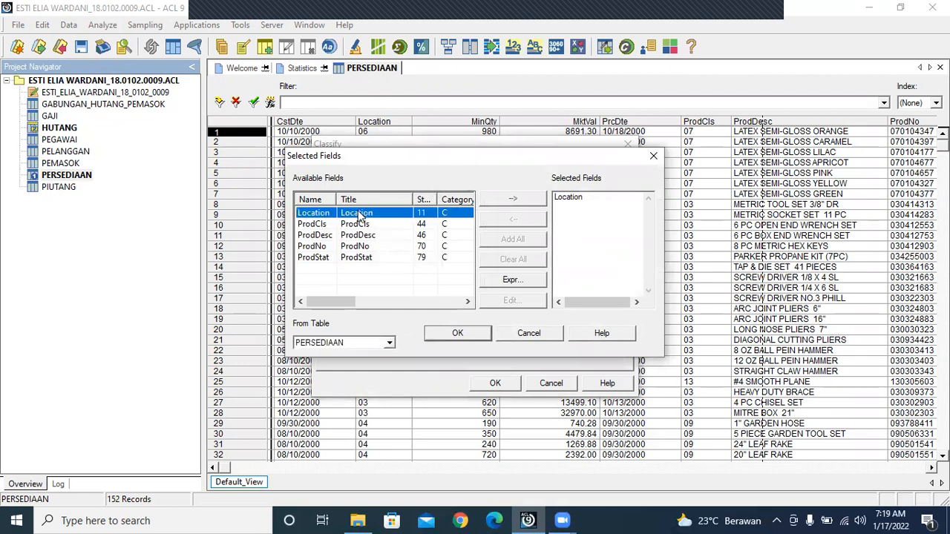
pyautogui.click(454, 336)
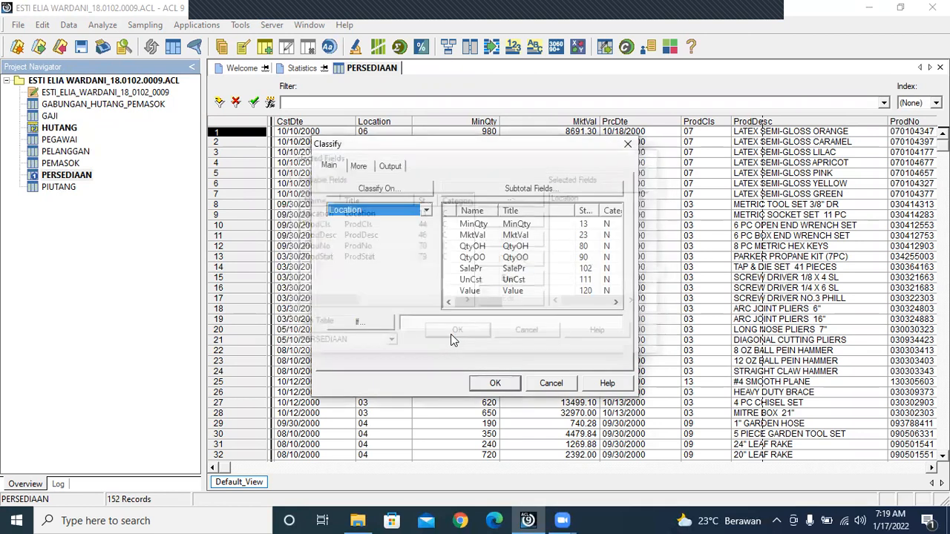
# Step: Add all numeric fields from MinQty to Value as subtotals and run the Location classification
pyautogui.click(511, 189)
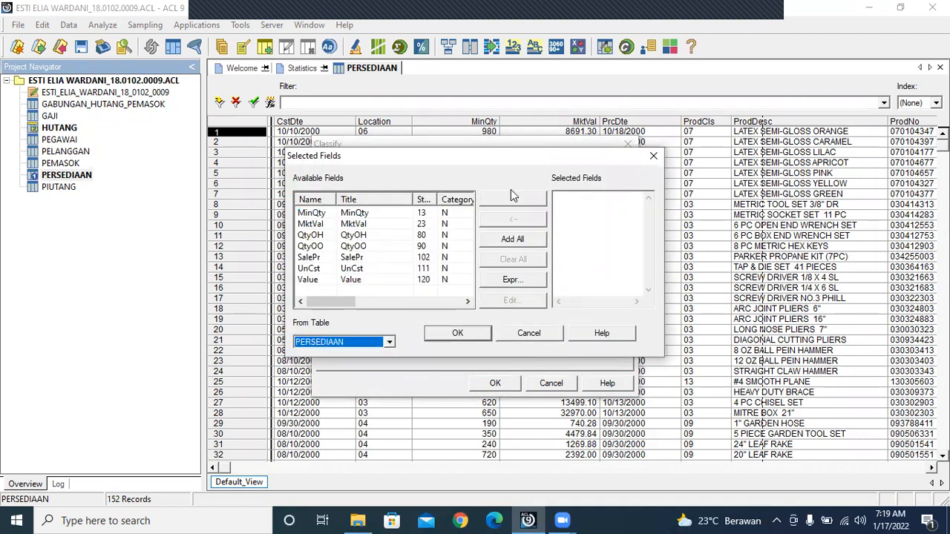
pyautogui.click(503, 245)
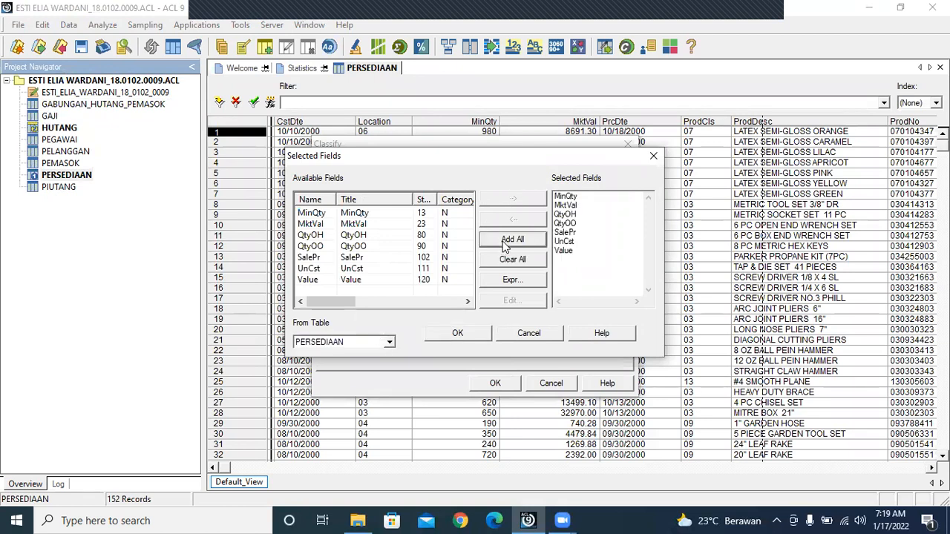
pyautogui.click(479, 333)
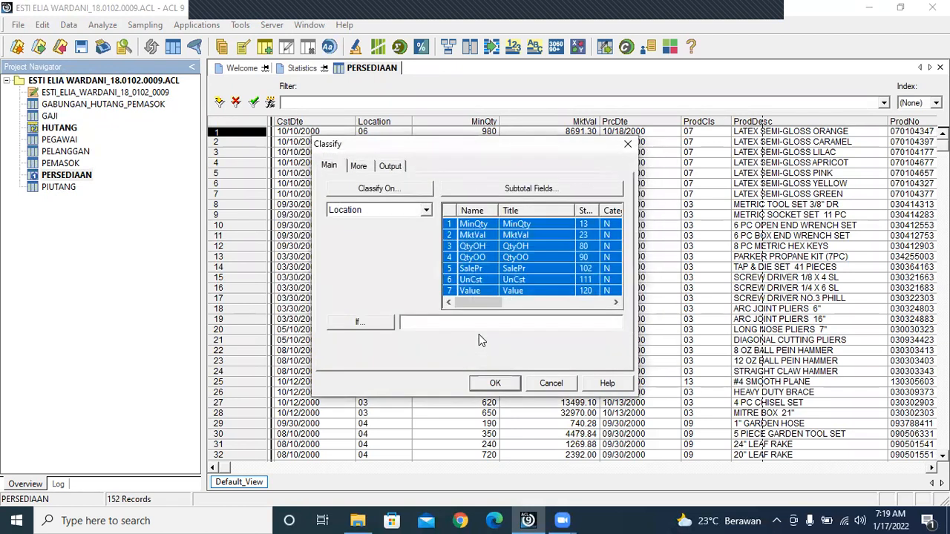
pyautogui.click(493, 384)
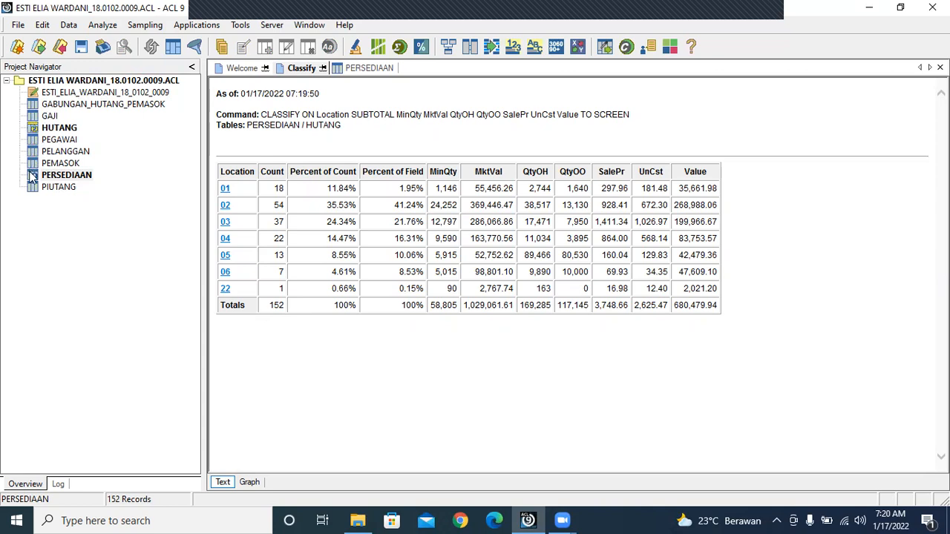
# Step: Open the HUTANG table
pyautogui.click(40, 131)
pyautogui.doubleClick(40, 131)
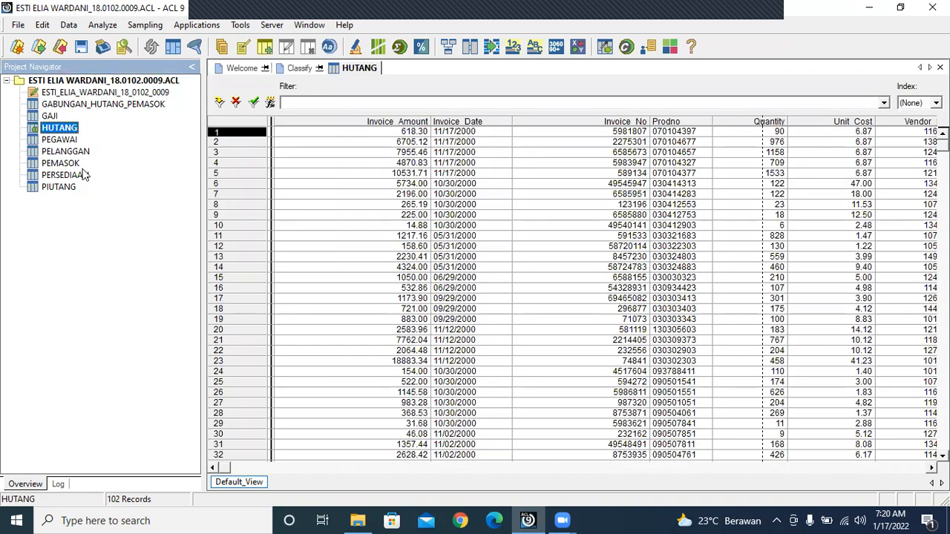
pyautogui.click(96, 26)
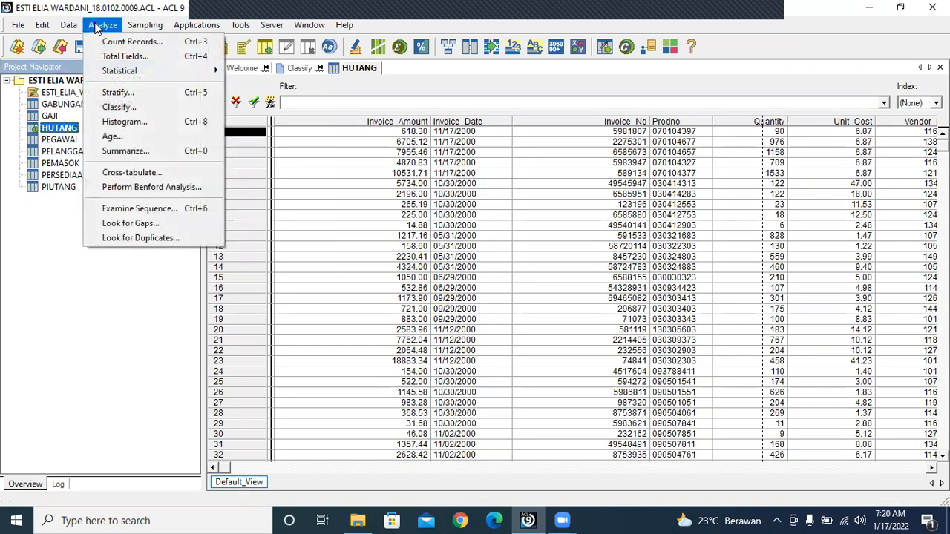
pyautogui.moveTo(194, 70)
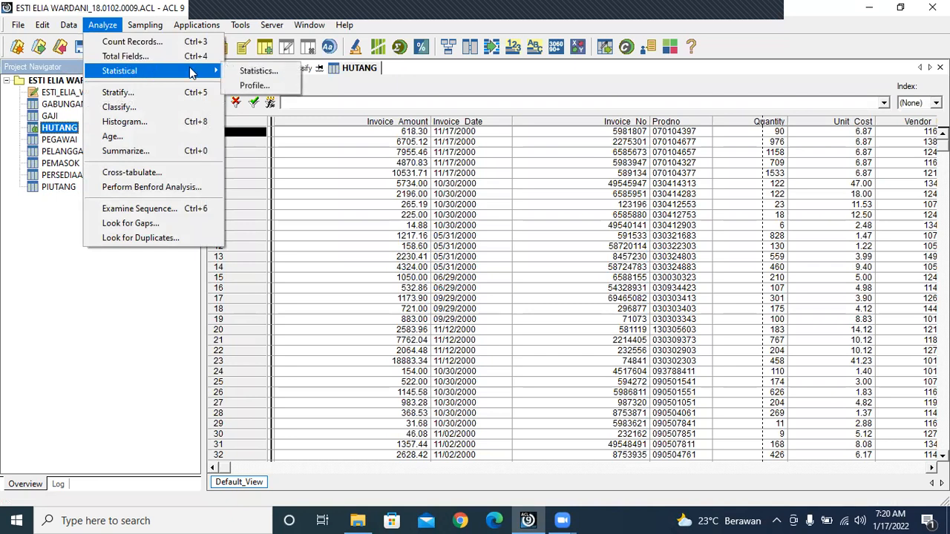
pyautogui.click(292, 71)
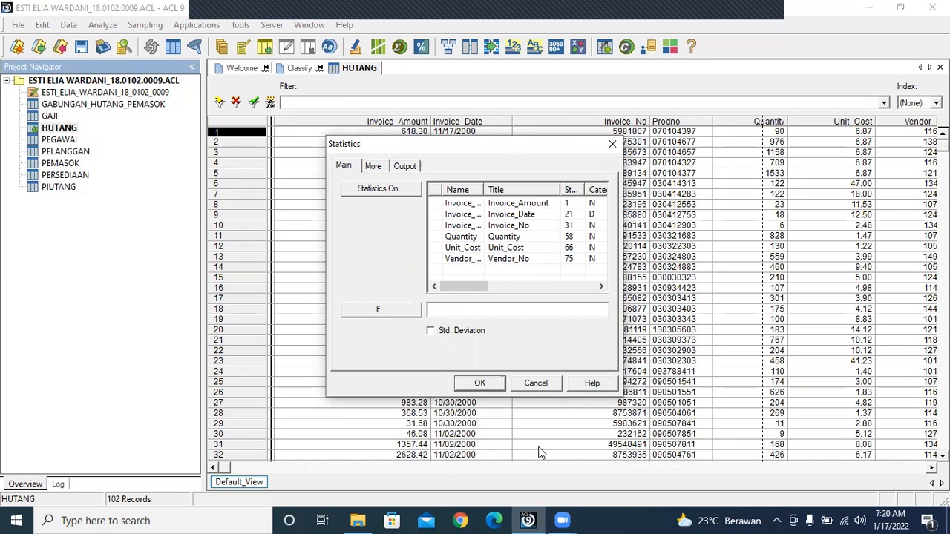
pyautogui.click(535, 383)
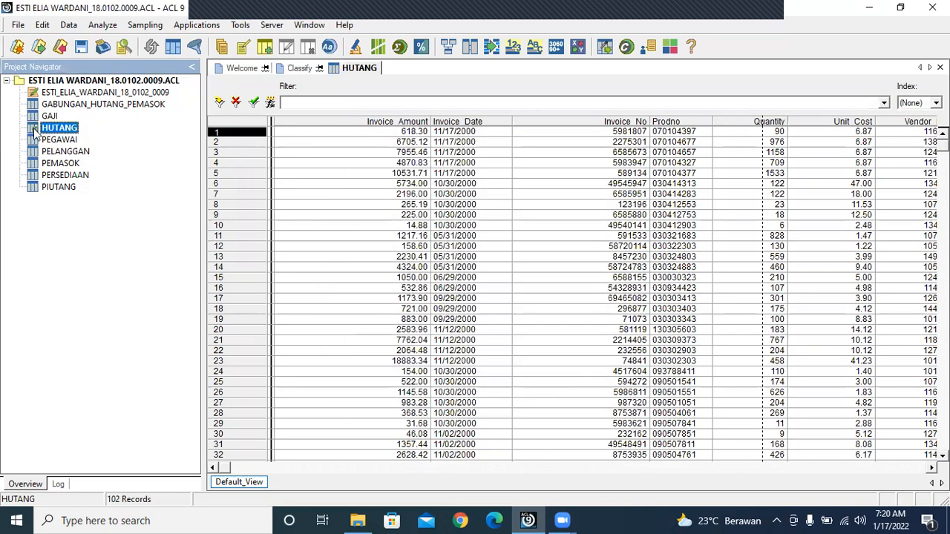
# Step: Run a Profile of the Invoice_Amount field in the HUTANG table
pyautogui.click(101, 25)
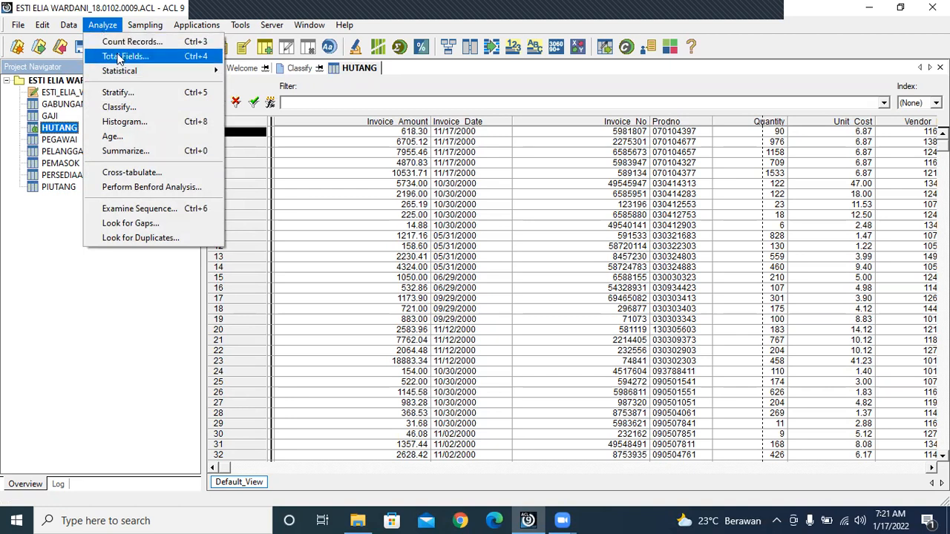
pyautogui.moveTo(170, 77)
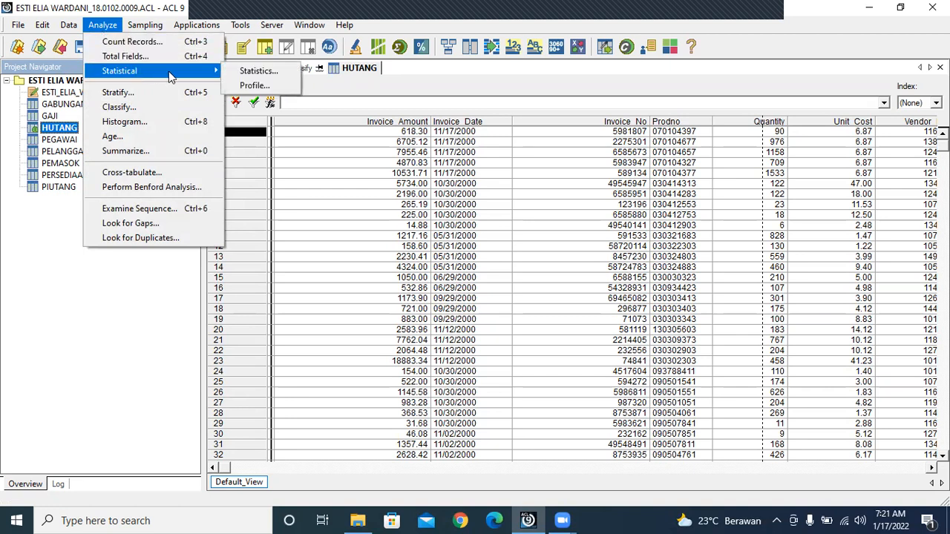
pyautogui.click(258, 88)
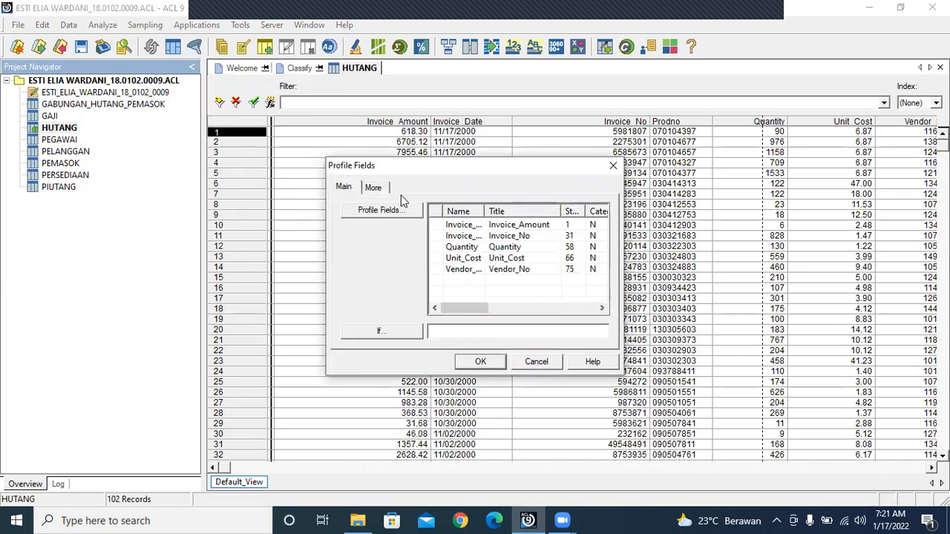
pyautogui.click(409, 213)
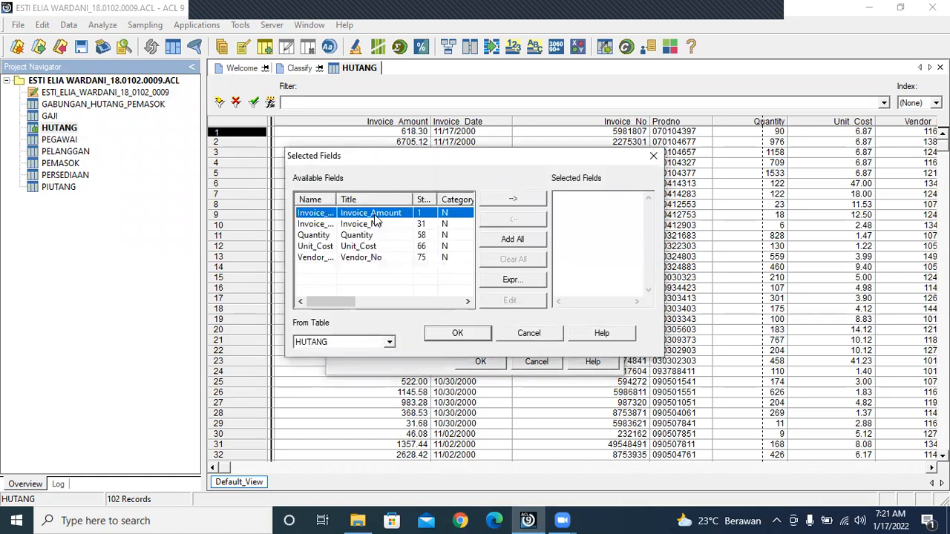
pyautogui.doubleClick(329, 215)
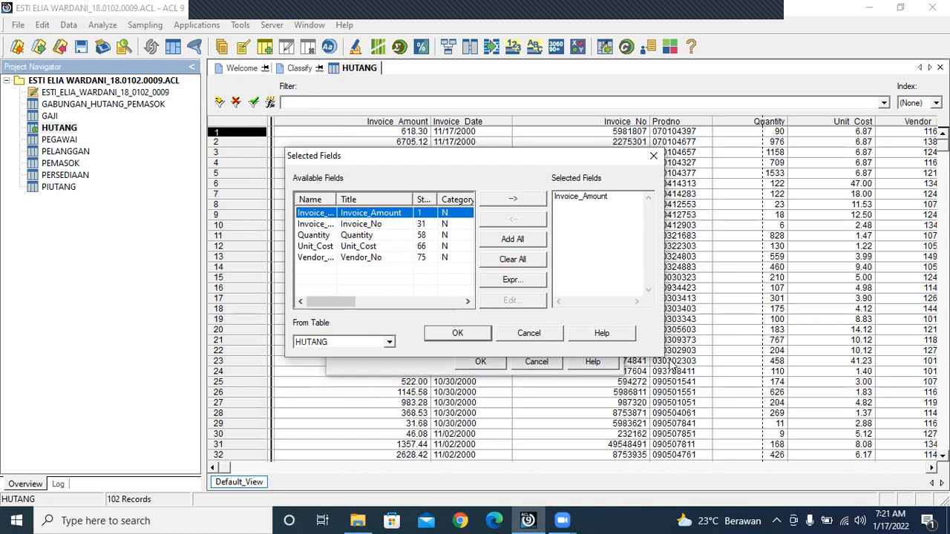
pyautogui.click(483, 330)
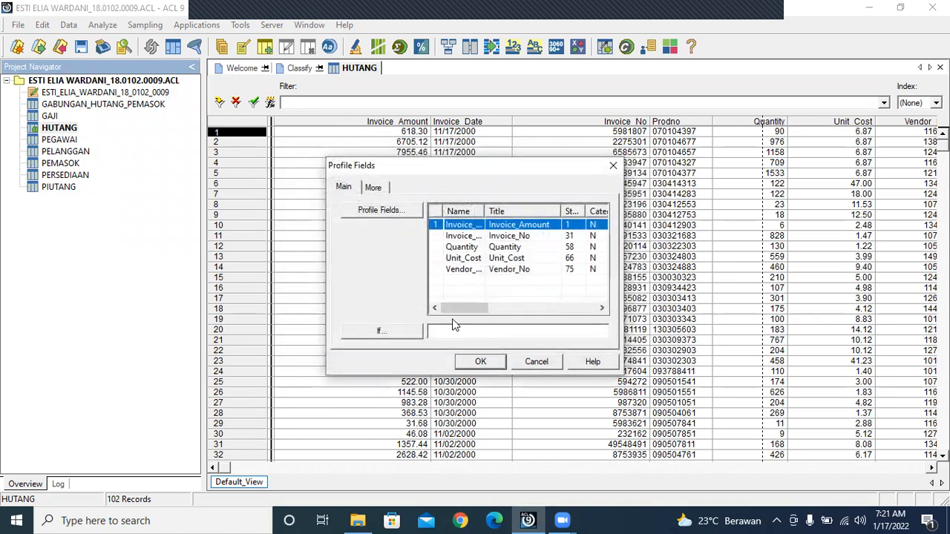
pyautogui.click(479, 364)
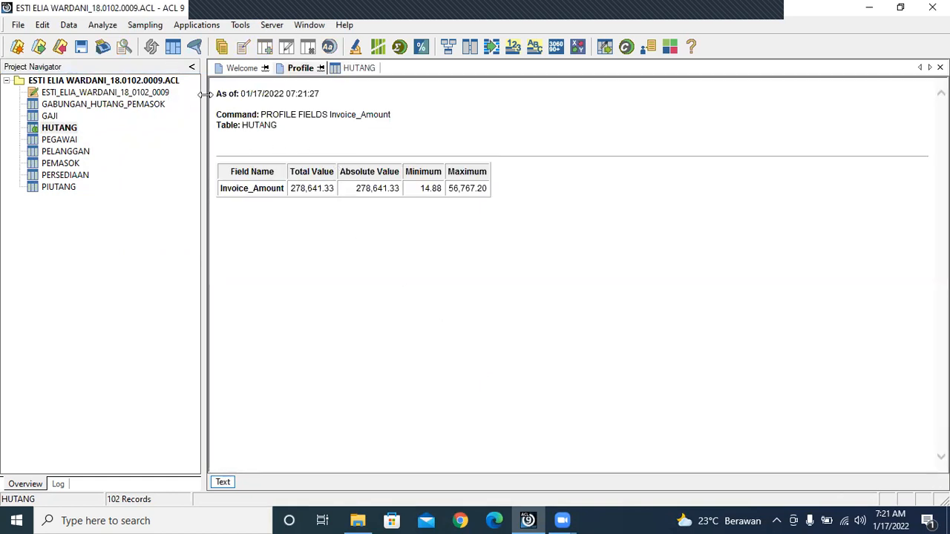
# Step: Stratify the HUTANG table on Invoice_Amount with 5 intervals
pyautogui.click(104, 24)
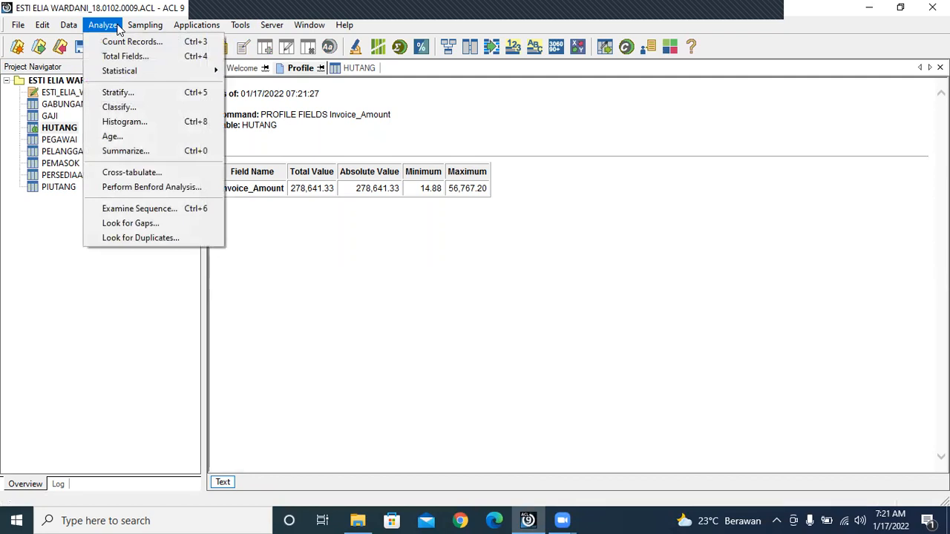
pyautogui.click(119, 92)
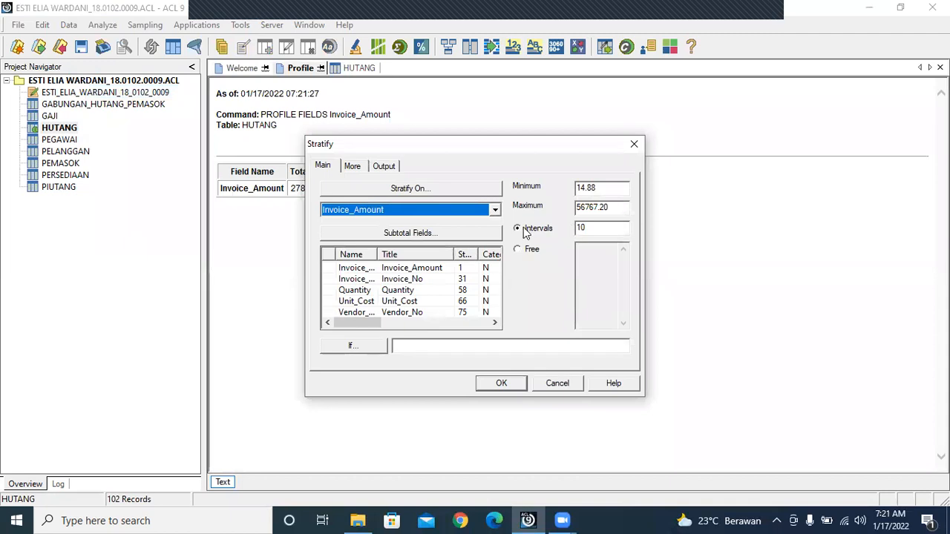
pyautogui.doubleClick(586, 228)
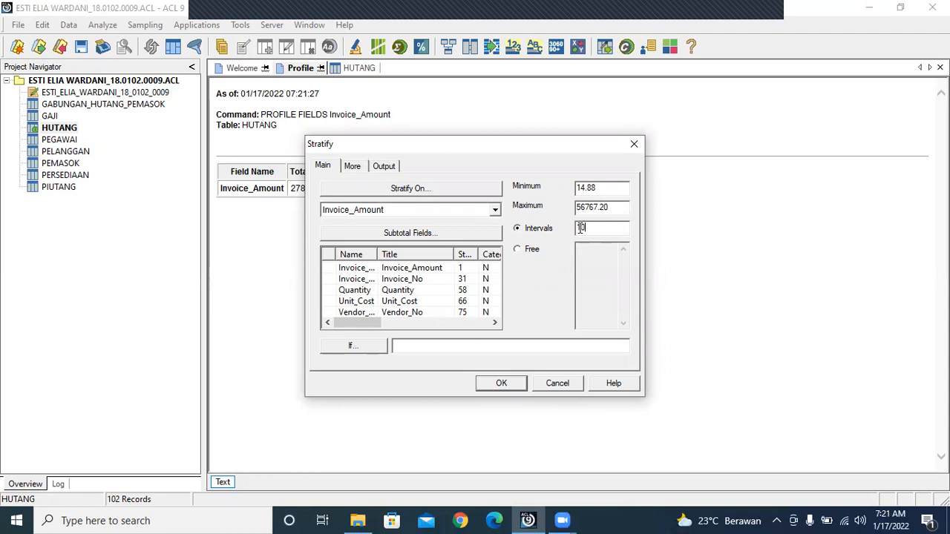
pyautogui.write('5')
pyautogui.click(508, 387)
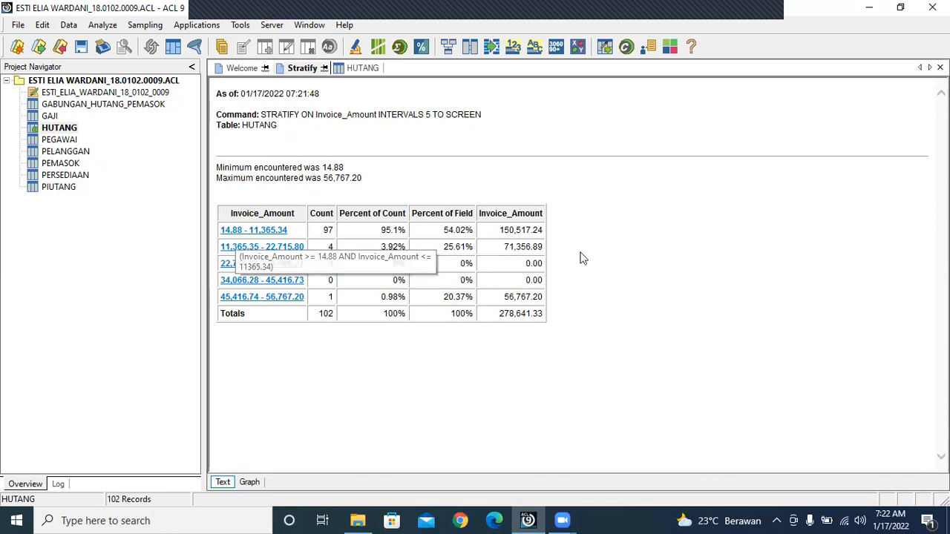
# Step: View the invoices in the 14.88 - 11,365.34 interval of the stratification and clear the resulting filter
pyautogui.click(286, 231)
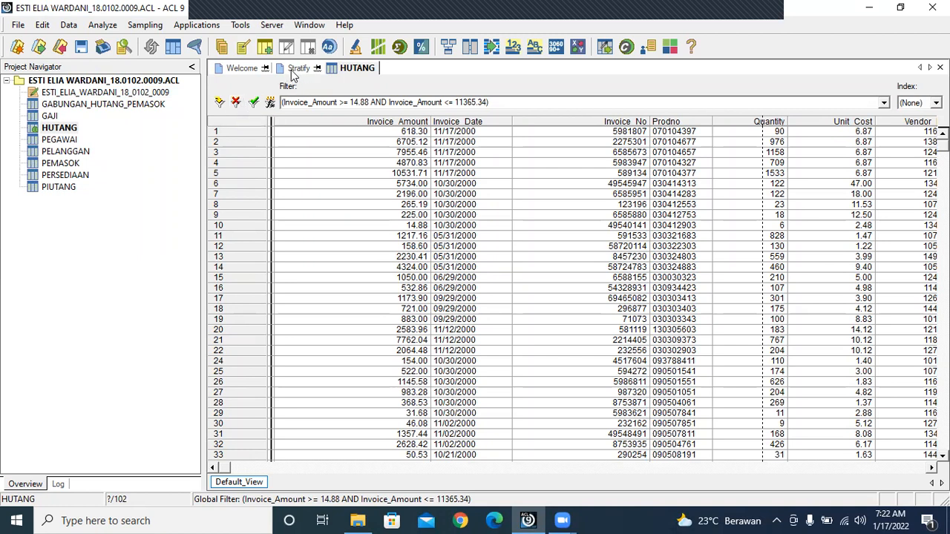
pyautogui.click(235, 102)
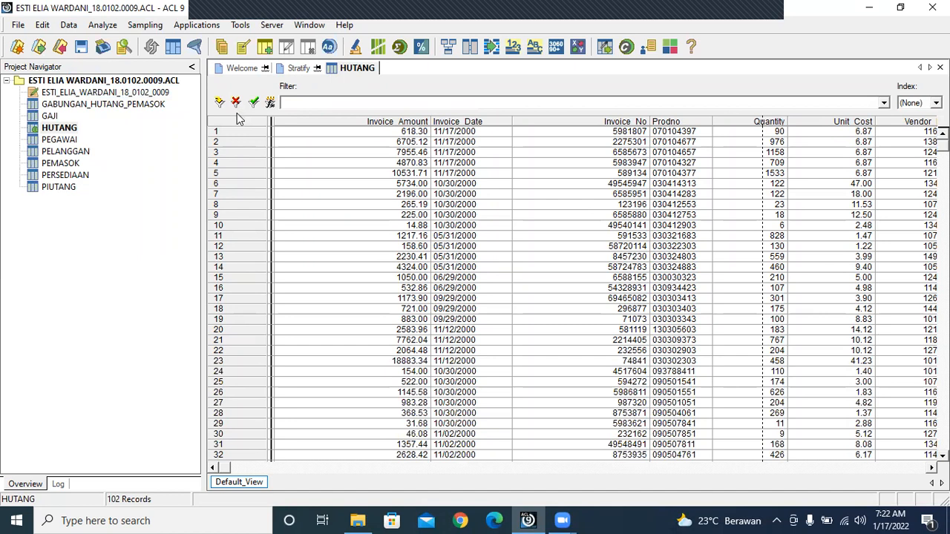
# Step: Open the PEGAWAI table
pyautogui.doubleClick(33, 142)
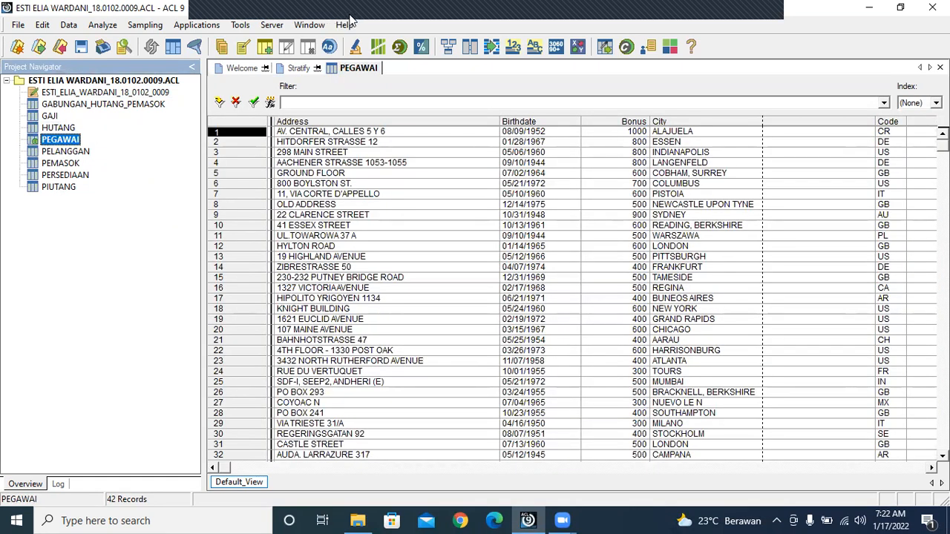
# Step: Start a join with PEGAWAI as the primary table and GAJI as the secondary table
pyautogui.click(68, 24)
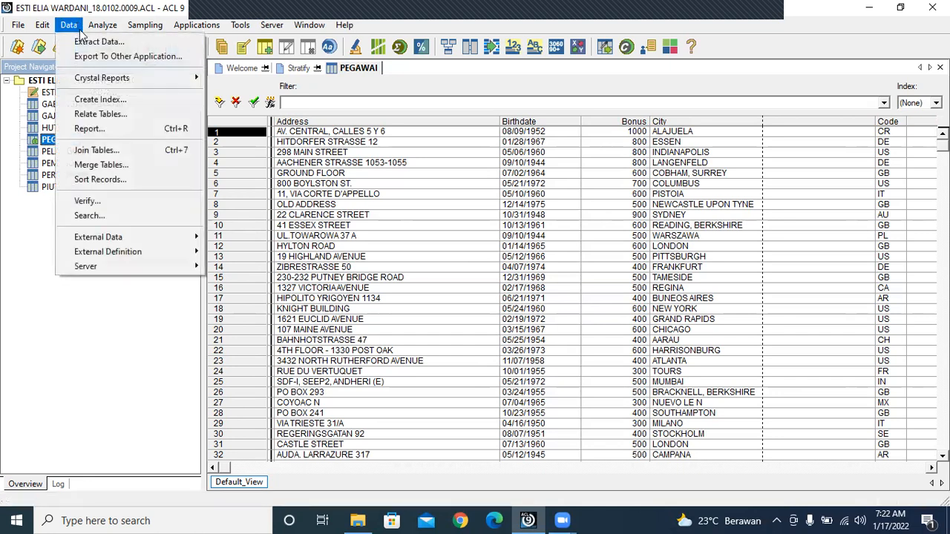
pyautogui.click(117, 151)
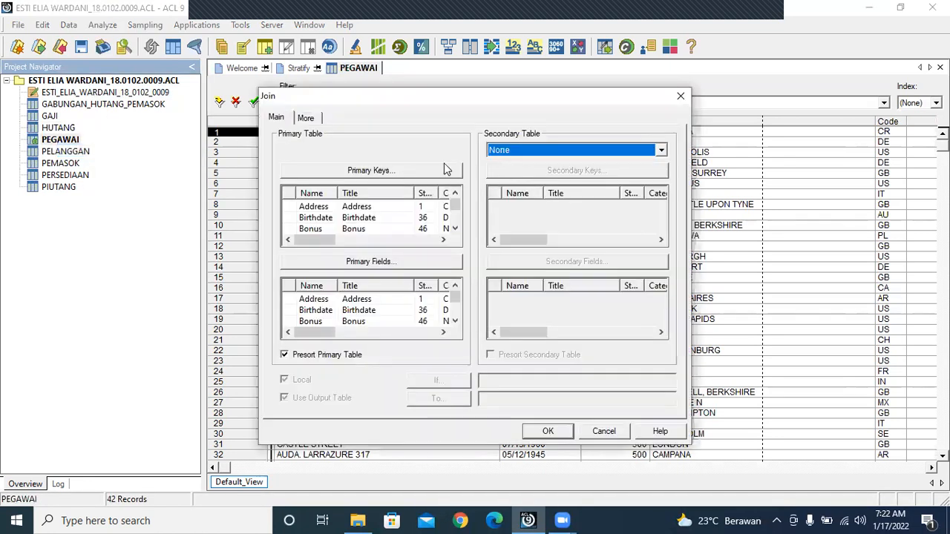
pyautogui.click(659, 151)
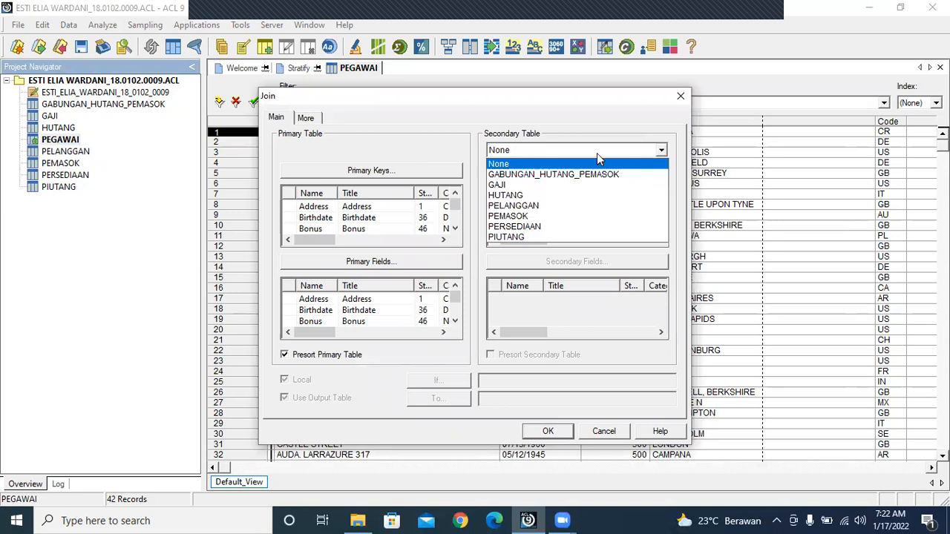
pyautogui.click(550, 190)
# Step: Set the join keys to Empno for PEGAWAI and EmpNo for GAJI
pyautogui.click(399, 172)
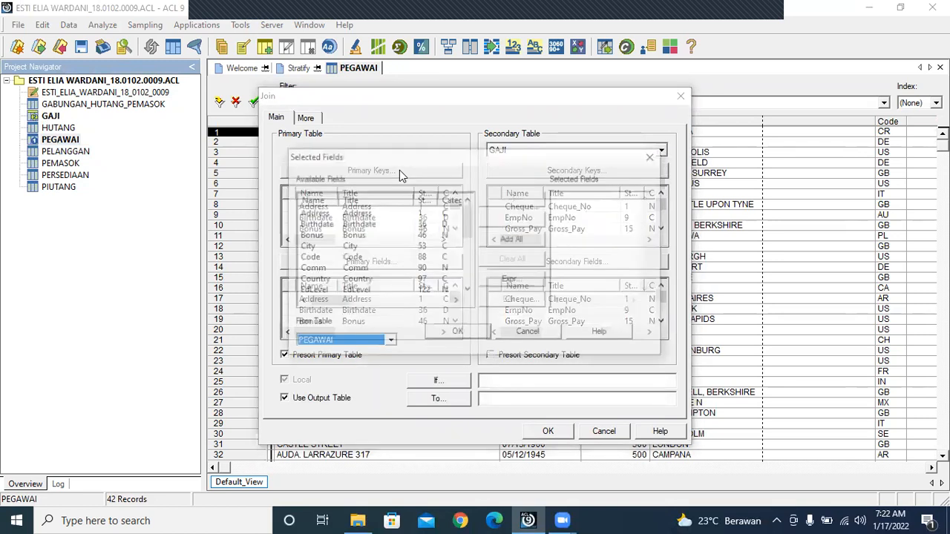
pyautogui.scroll(-1, 369, 238)
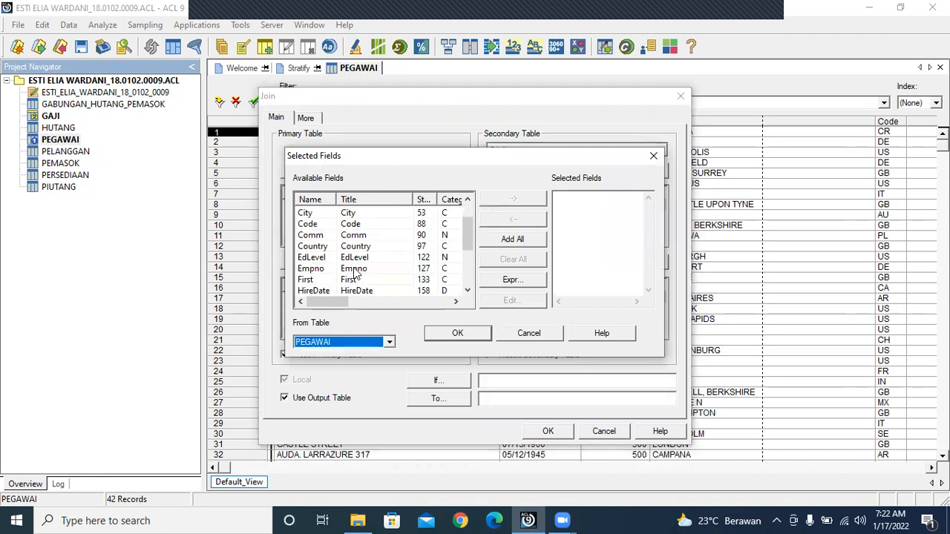
pyautogui.doubleClick(354, 269)
pyautogui.click(438, 334)
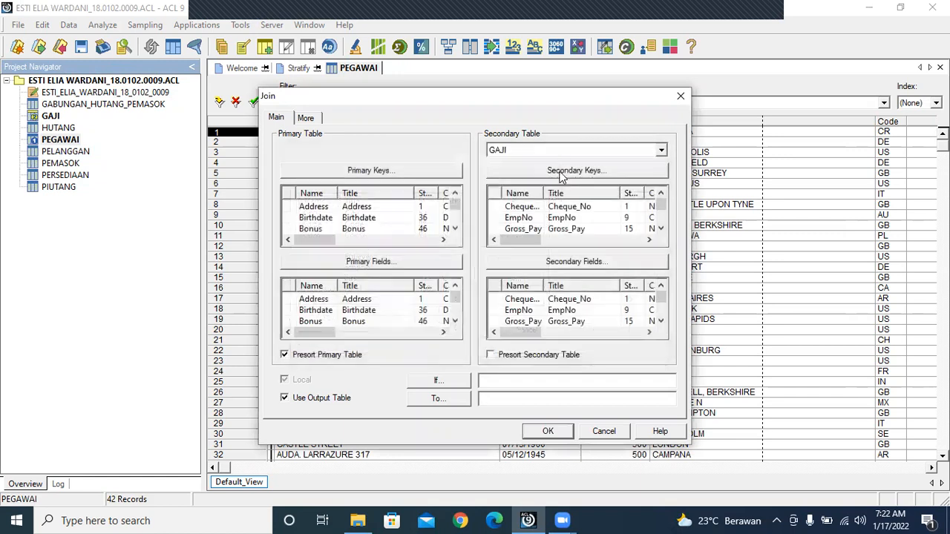
pyautogui.click(562, 172)
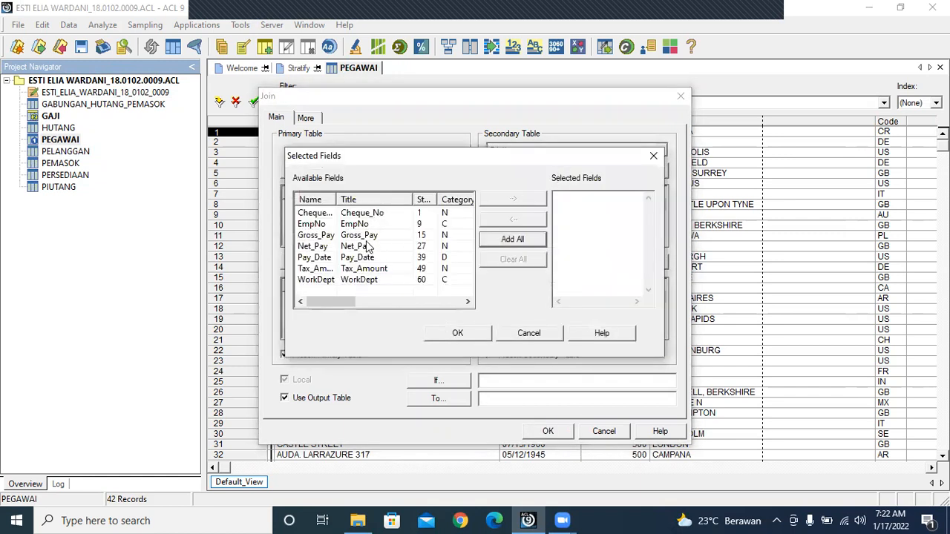
pyautogui.doubleClick(368, 224)
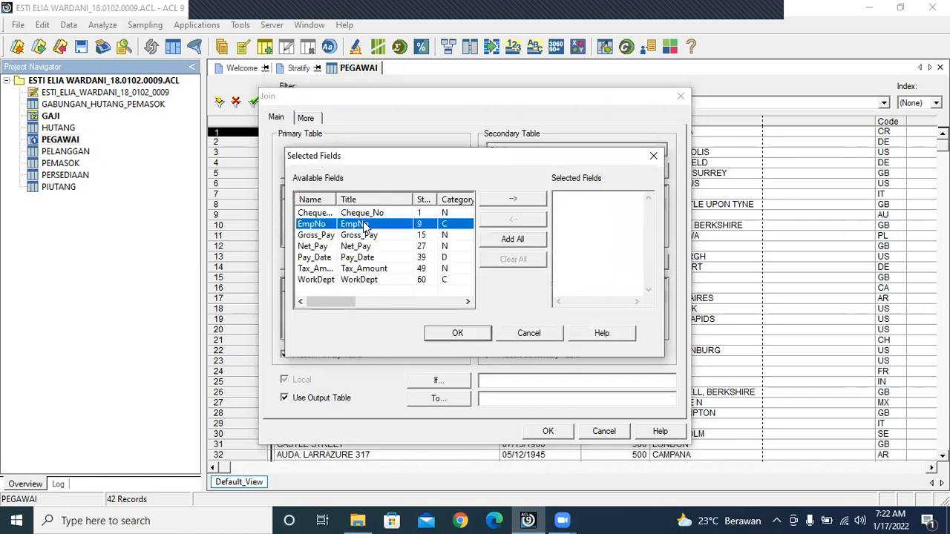
pyautogui.click(456, 333)
# Step: Include all fields of both PEGAWAI and GAJI in the join output
pyautogui.click(427, 265)
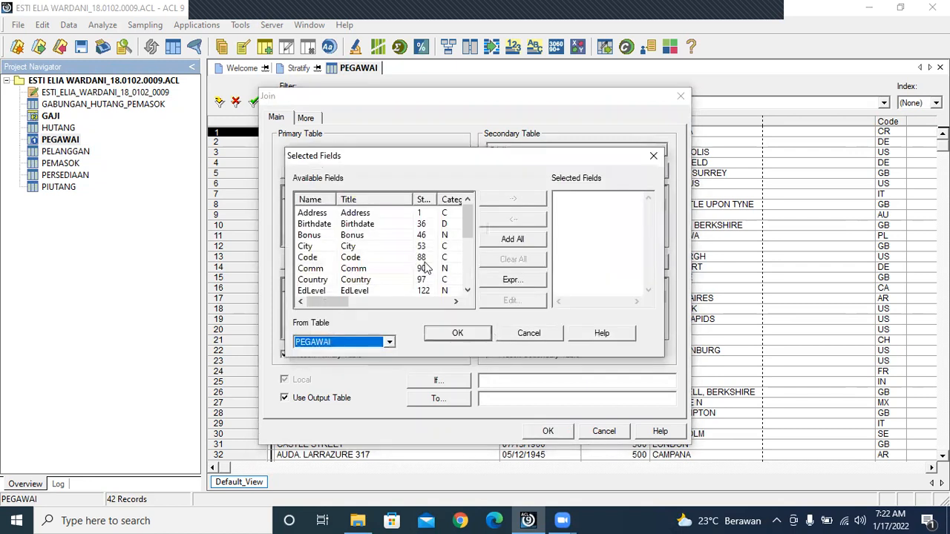
pyautogui.click(506, 241)
pyautogui.click(458, 336)
pyautogui.click(576, 260)
pyautogui.click(511, 239)
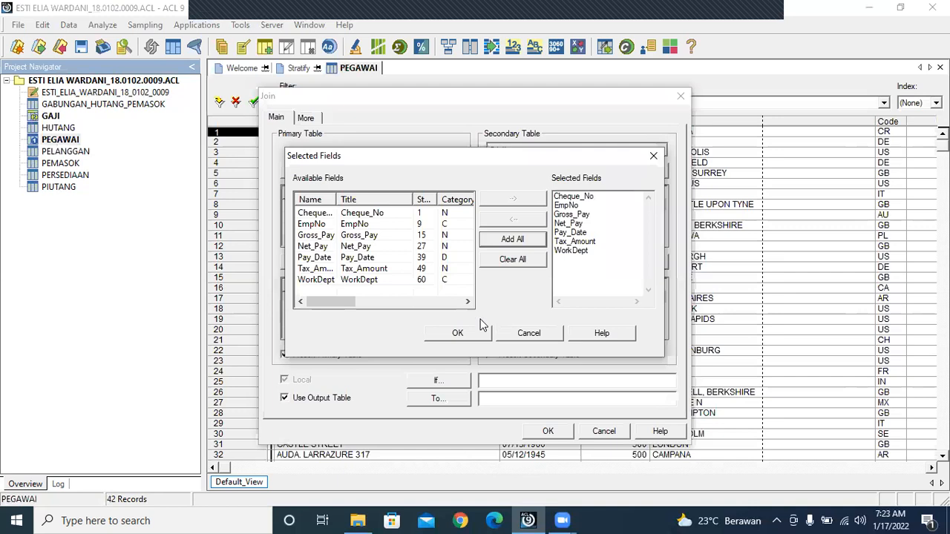
pyautogui.click(481, 331)
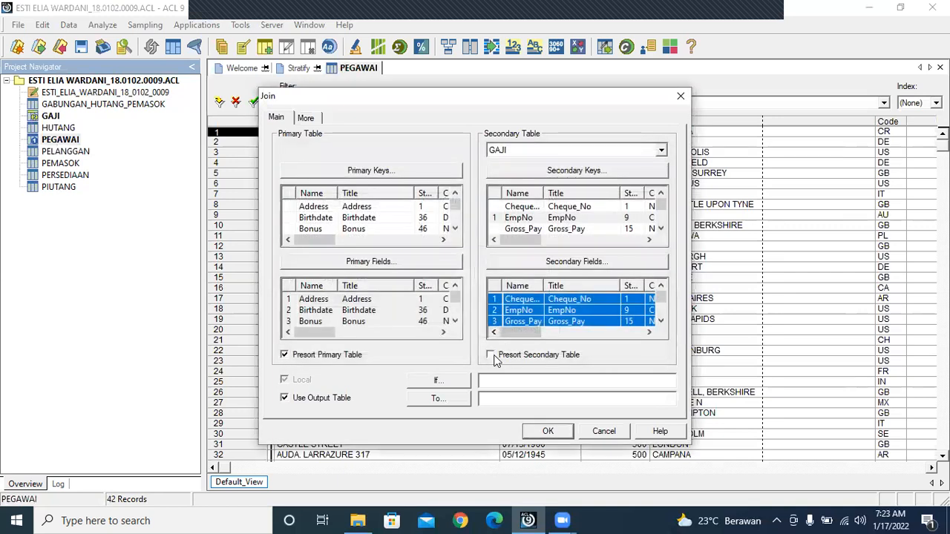
# Step: Presort the secondary table and run the join to an output table named GABUNGAN GAJI PEGAWAI
pyautogui.click(490, 356)
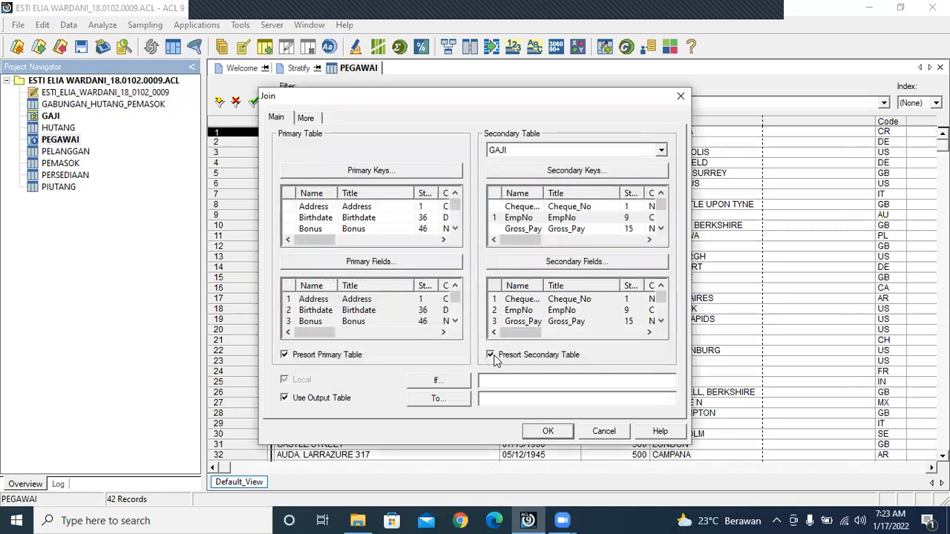
pyautogui.click(517, 398)
pyautogui.write('GABUNGAN GAJI PEGAWAI')
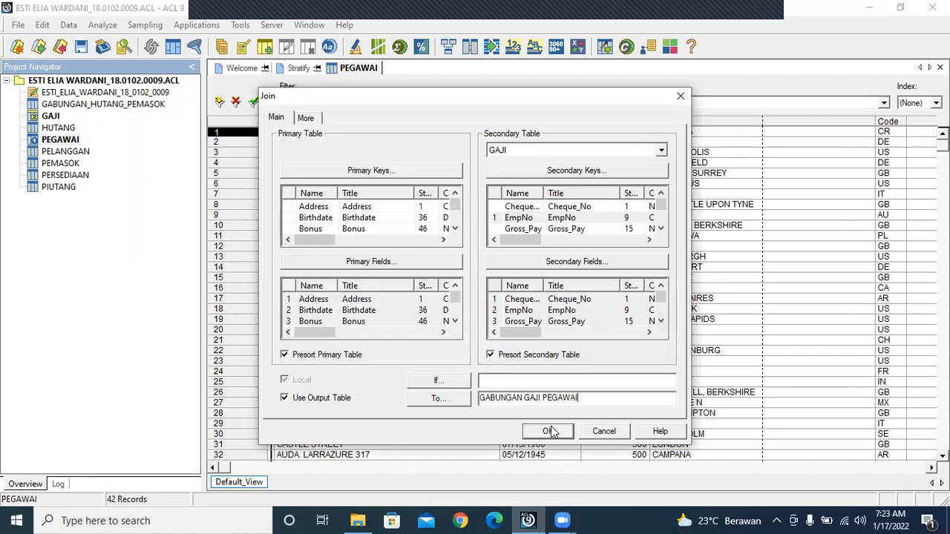
pyautogui.click(547, 432)
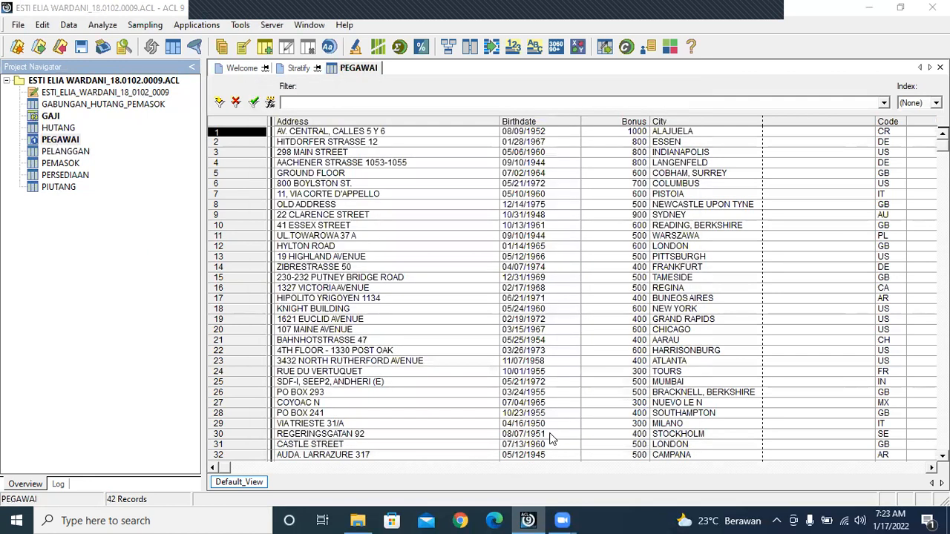
pyautogui.click(555, 233)
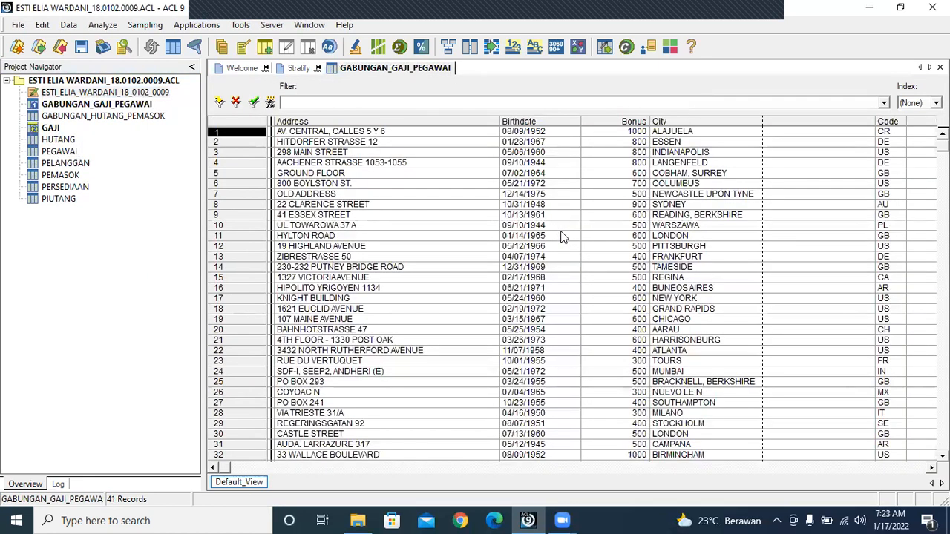
# Step: Run Statistics on the Gross_Pay field of GABUNGAN_GAJI_PEGAWAI, including the standard deviation
pyautogui.click(35, 106)
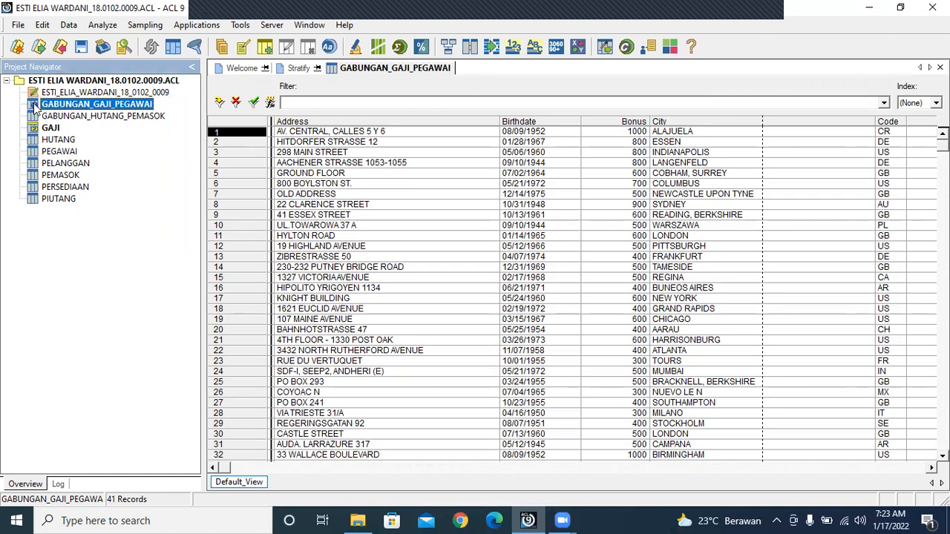
pyautogui.click(99, 26)
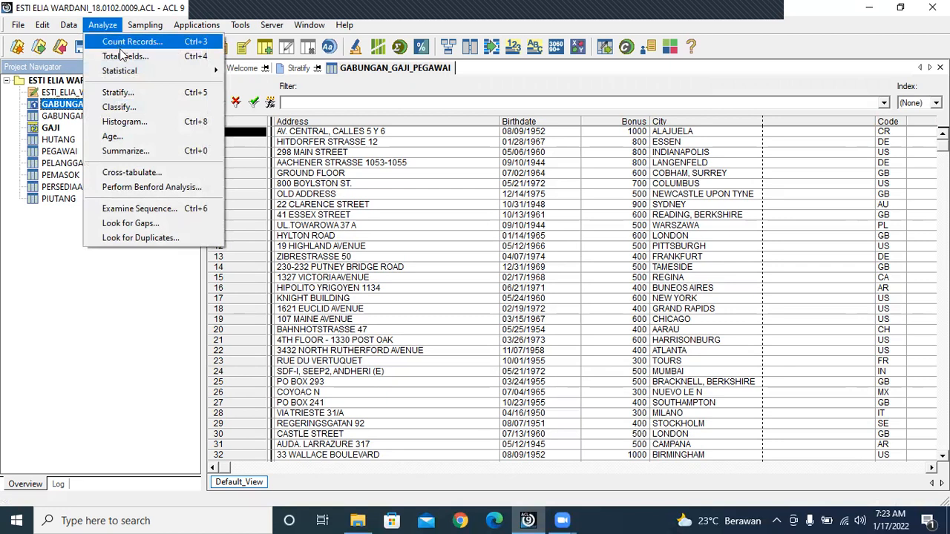
pyautogui.moveTo(212, 71)
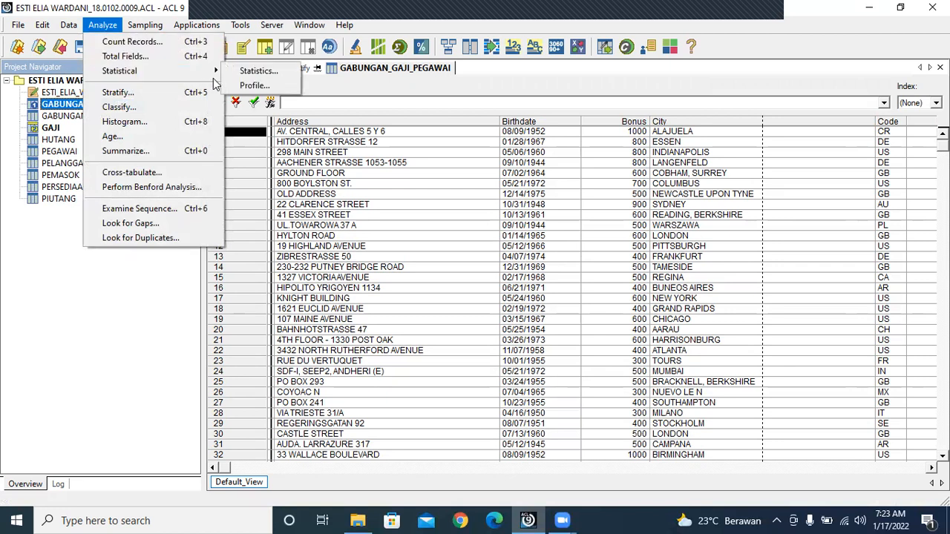
pyautogui.click(255, 71)
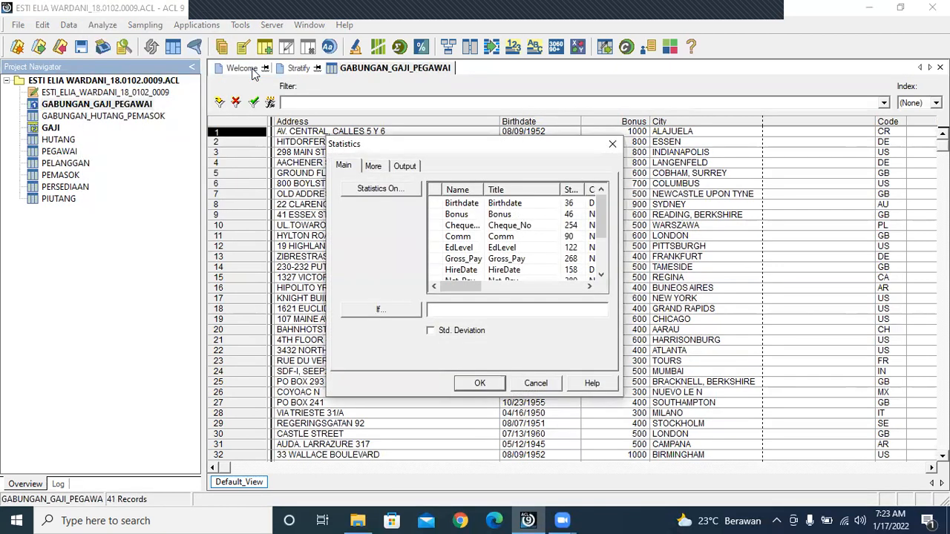
pyautogui.click(412, 190)
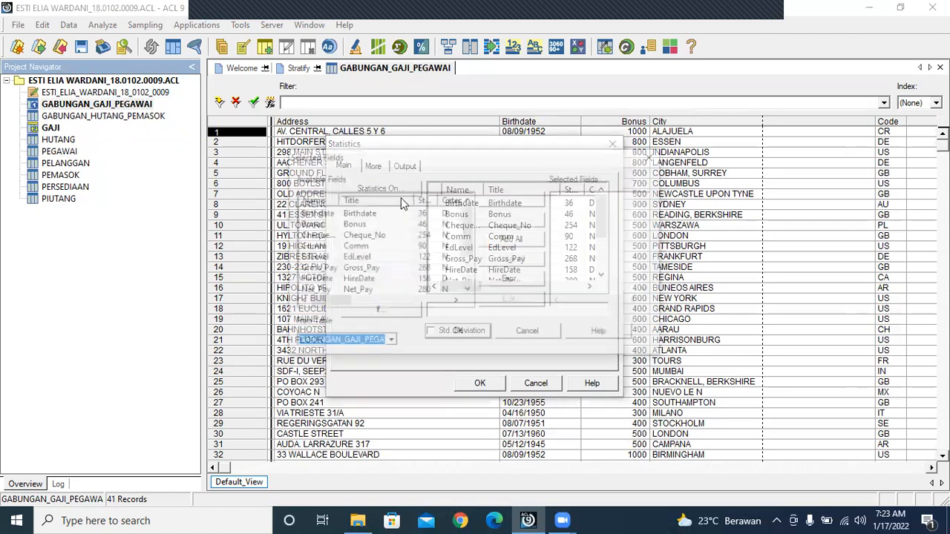
pyautogui.doubleClick(357, 271)
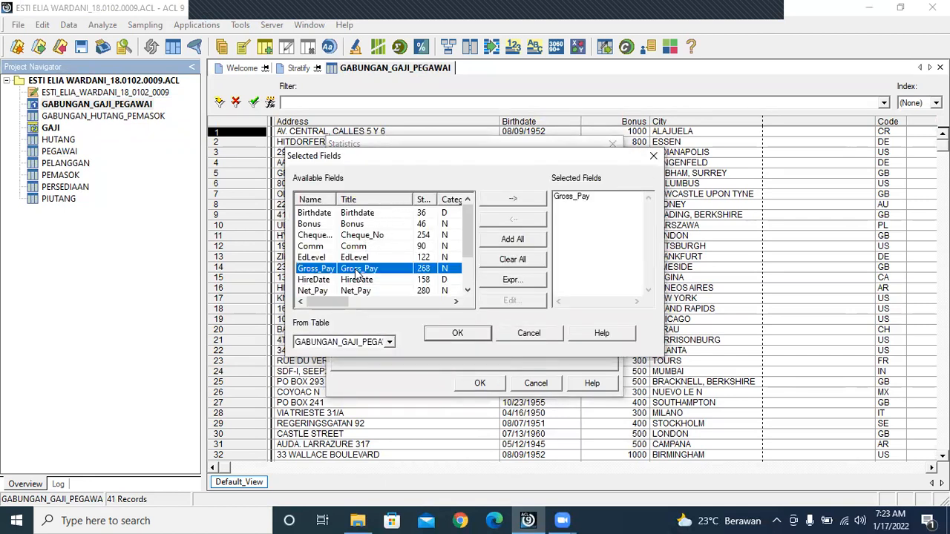
pyautogui.click(479, 334)
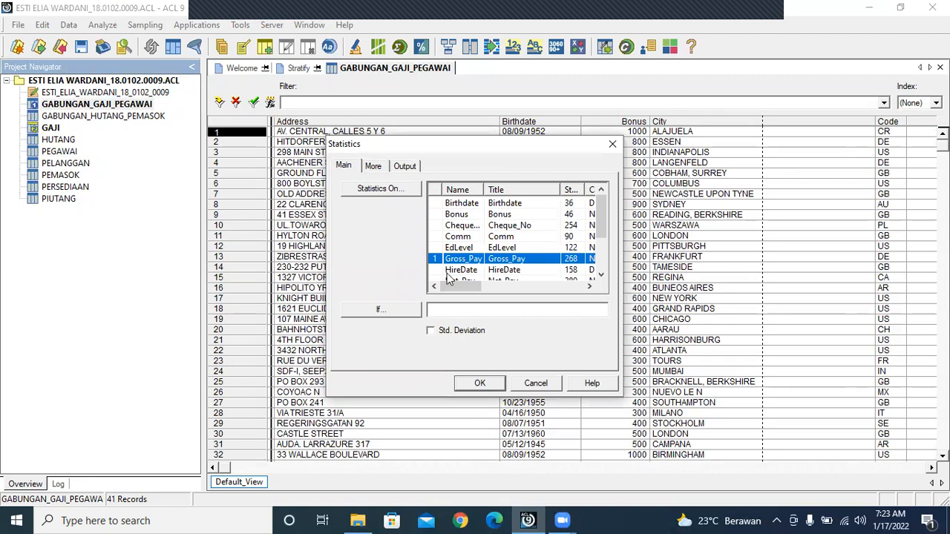
pyautogui.click(434, 331)
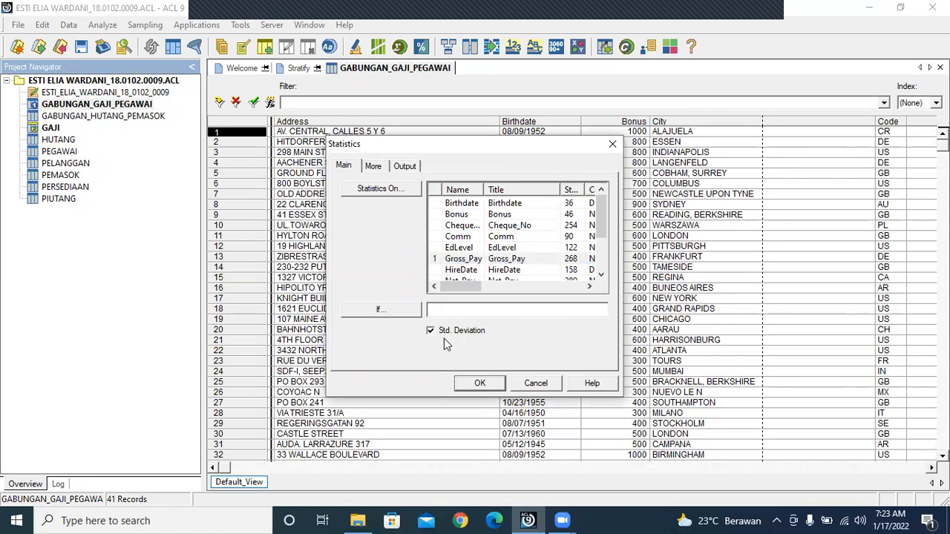
pyautogui.click(480, 384)
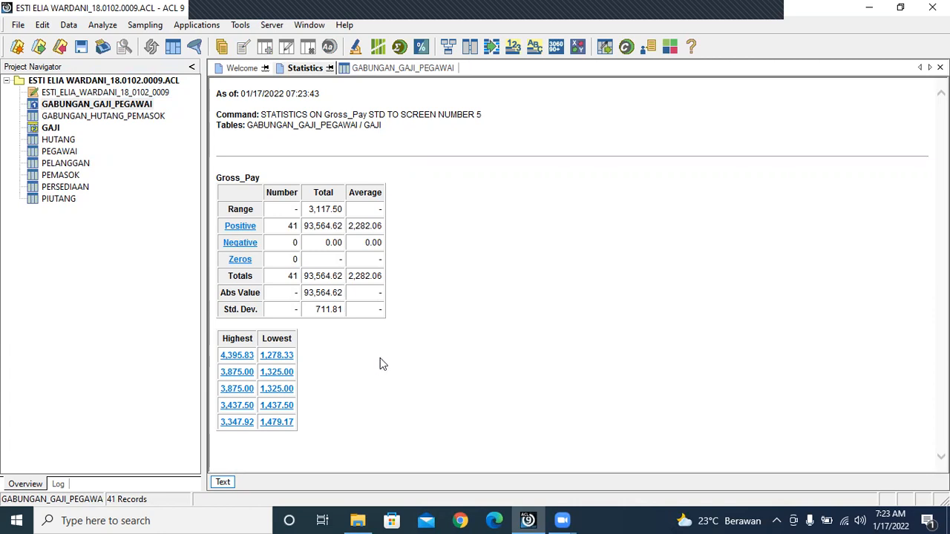
# Step: Examine the employee records behind the highest Gross_Pay values 4,395.83, 3,875.00 and 3,437.50 in the statistics results
pyautogui.click(230, 357)
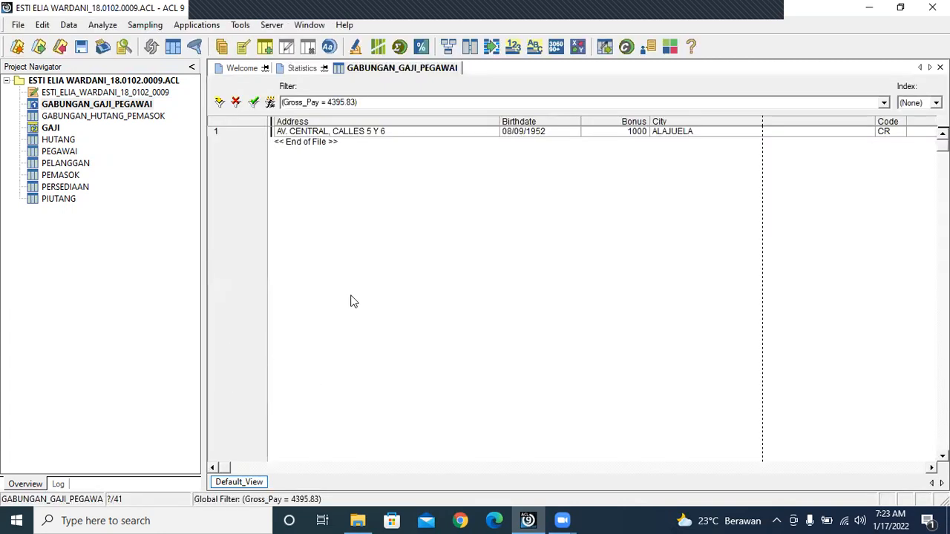
pyautogui.moveTo(222, 469); pyautogui.dragTo(428, 468)
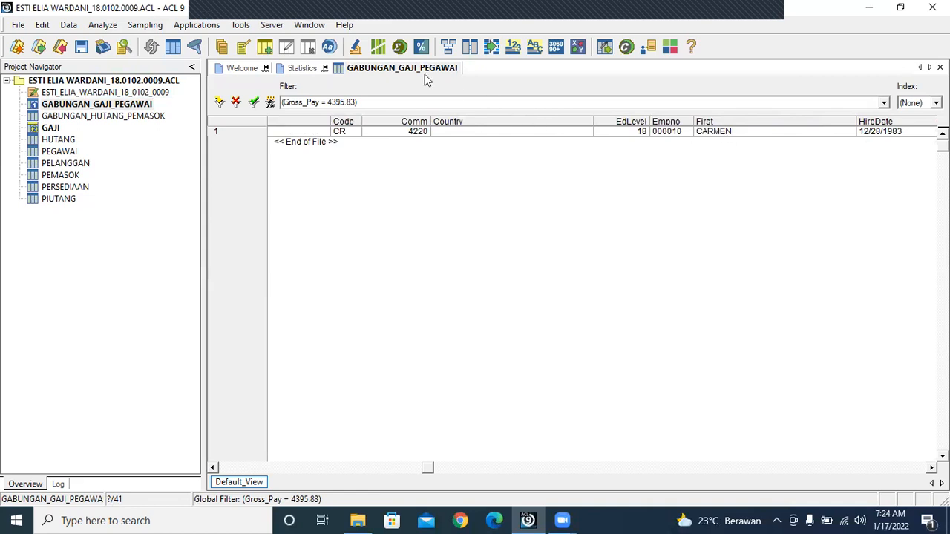
pyautogui.click(294, 71)
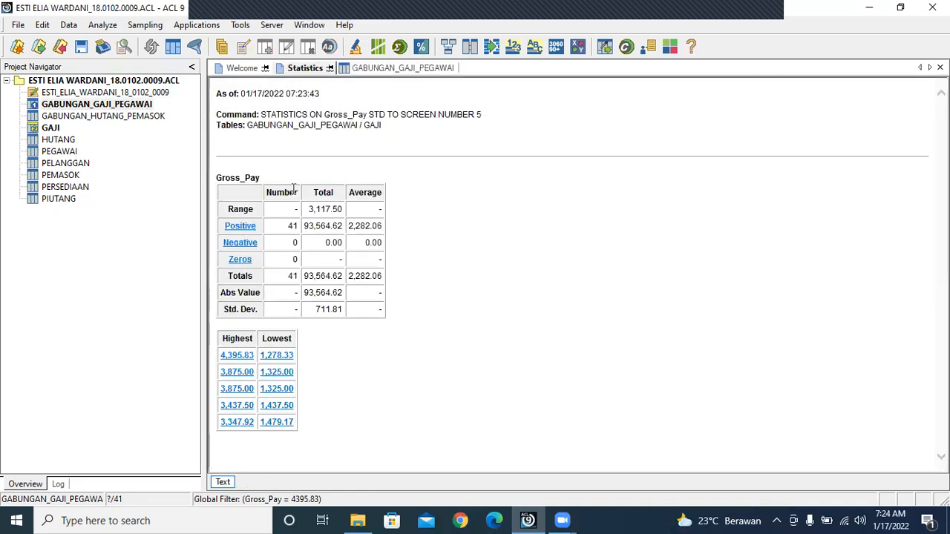
pyautogui.click(235, 371)
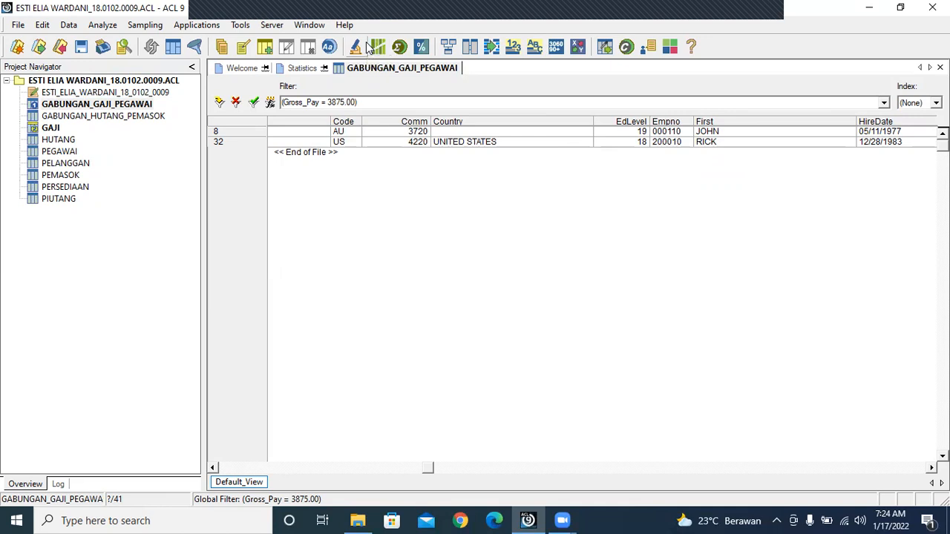
pyautogui.click(297, 69)
pyautogui.click(239, 389)
pyautogui.click(306, 68)
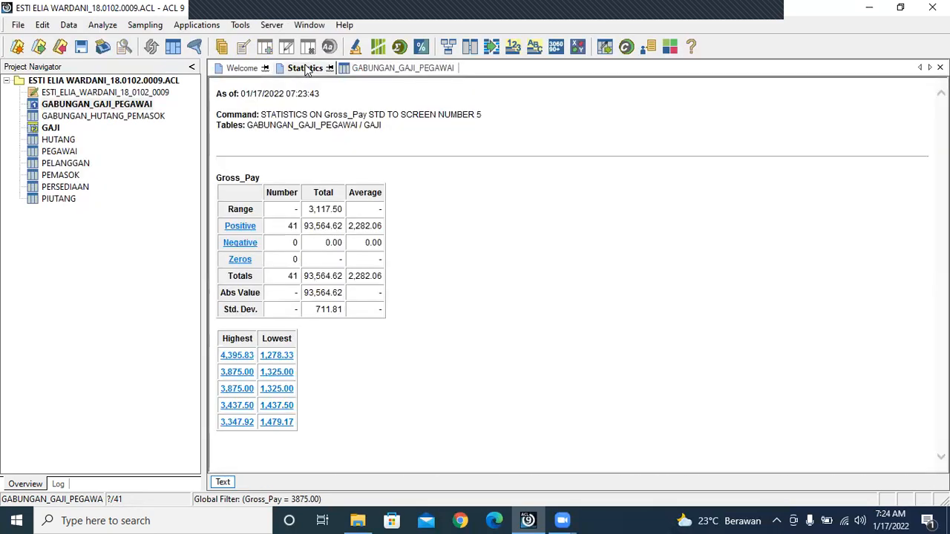
pyautogui.click(238, 406)
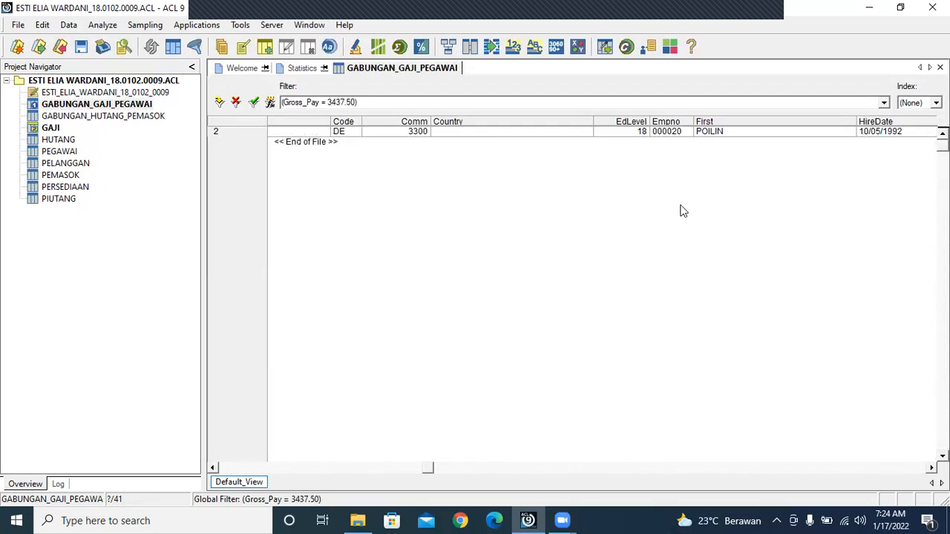
pyautogui.click(308, 68)
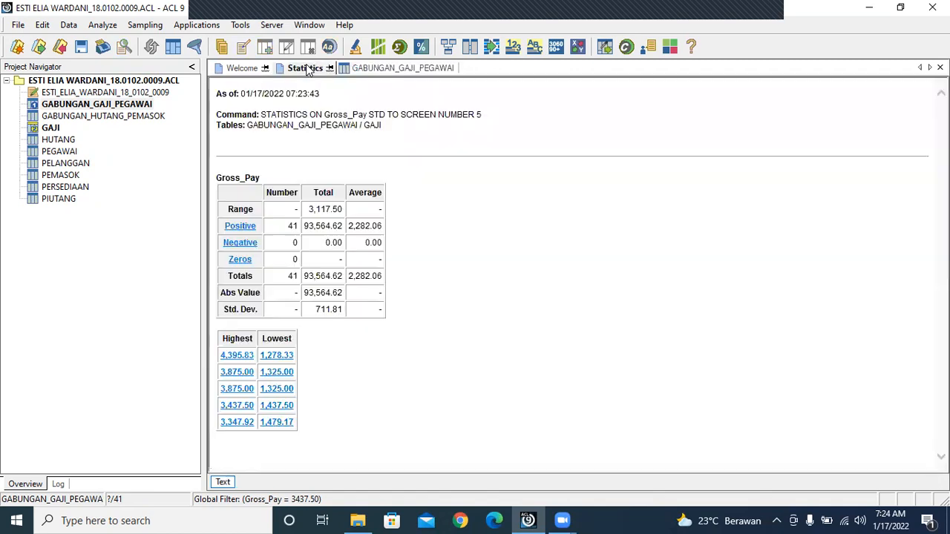
# Step: Examine the employee records behind the lowest Gross_Pay values 1,278.33 and 1,325.00, including their job and pay-per-period fields
pyautogui.click(265, 354)
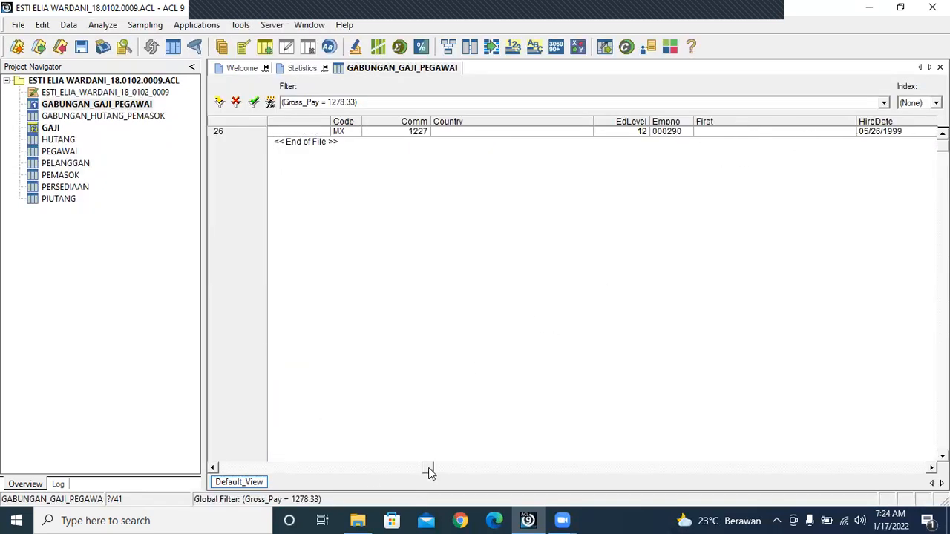
pyautogui.moveTo(431, 473); pyautogui.dragTo(565, 480)
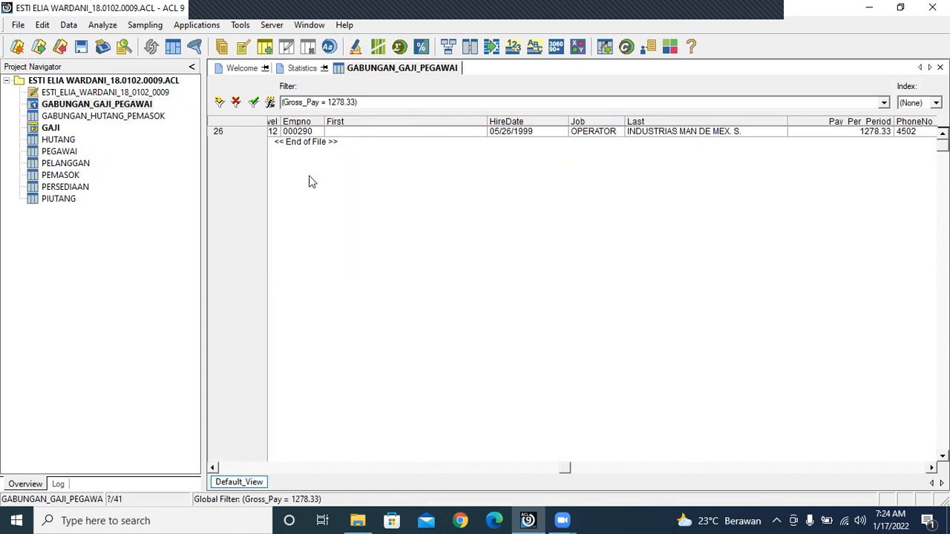
pyautogui.click(303, 69)
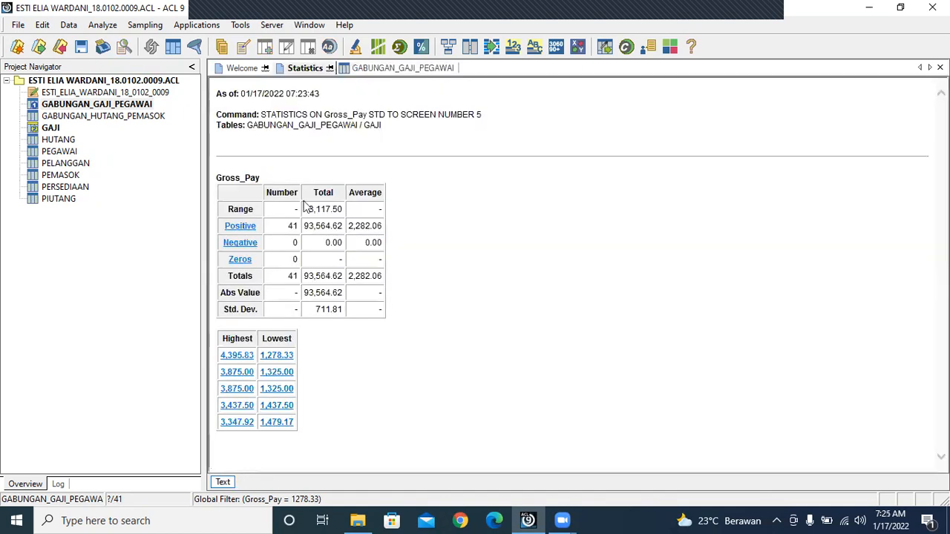
pyautogui.click(282, 373)
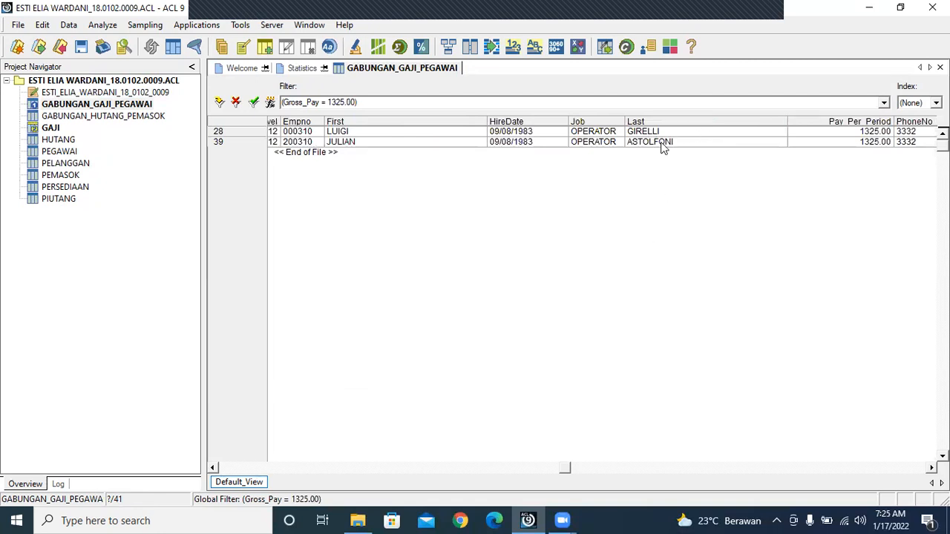
# Step: Examine the employee records behind the lowest Gross_Pay values 1,325.00, 1,437.50 and 1,278.33 in the statistics results
pyautogui.click(300, 69)
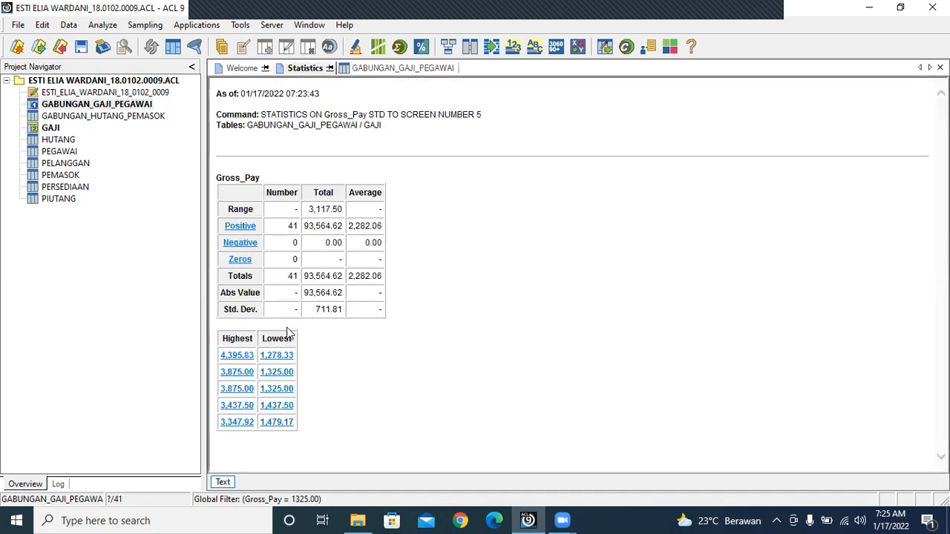
pyautogui.click(287, 388)
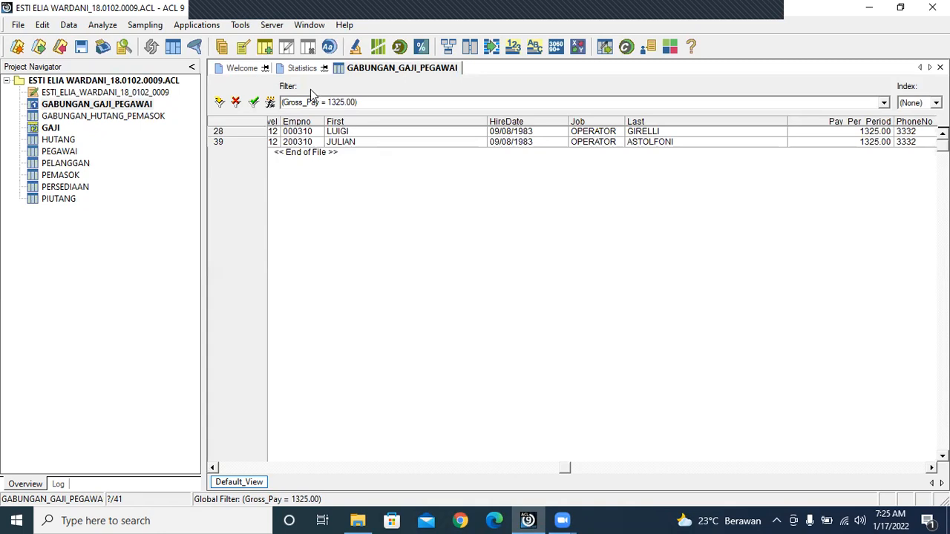
pyautogui.click(304, 68)
pyautogui.click(288, 407)
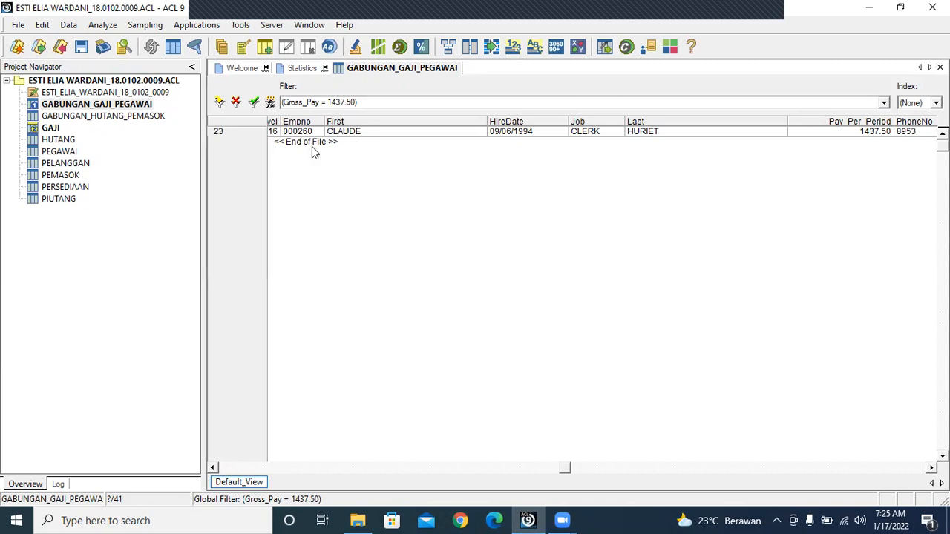
pyautogui.click(306, 68)
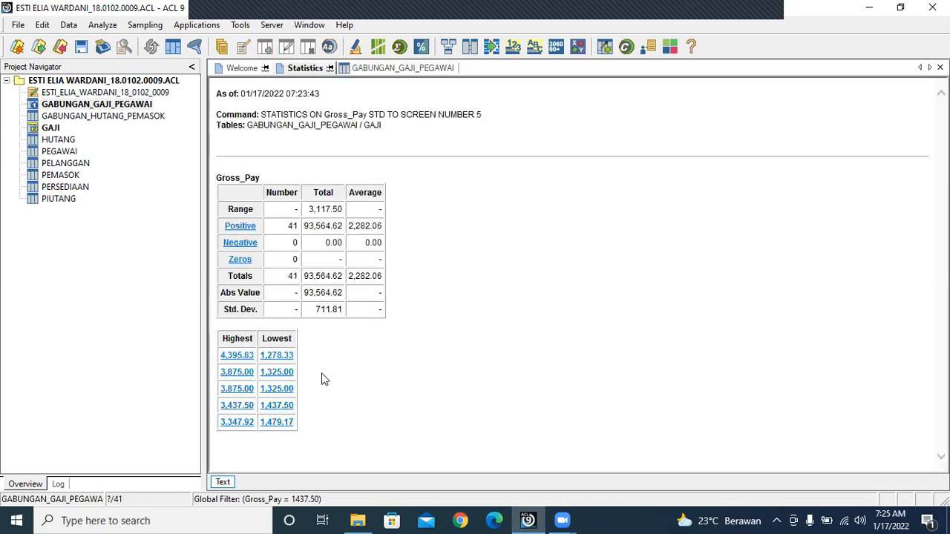
pyautogui.click(275, 374)
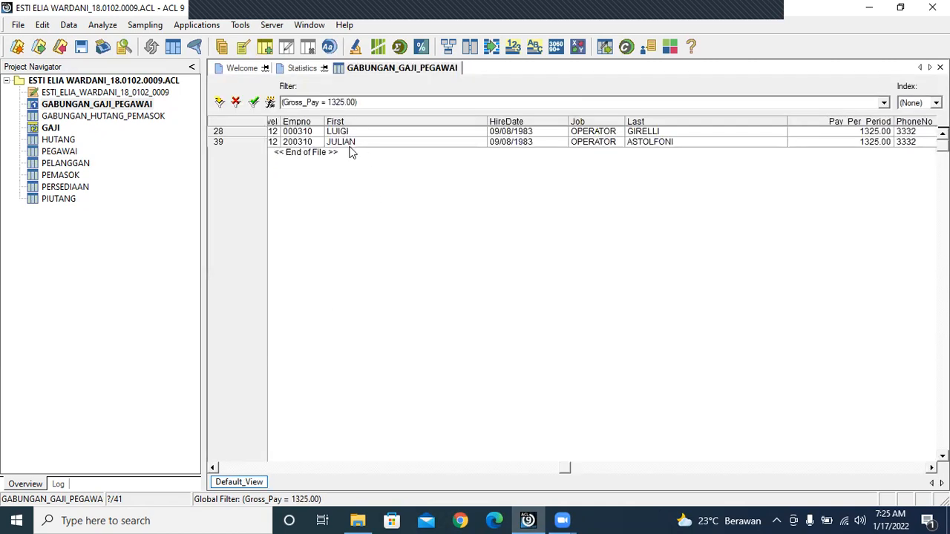
pyautogui.click(310, 69)
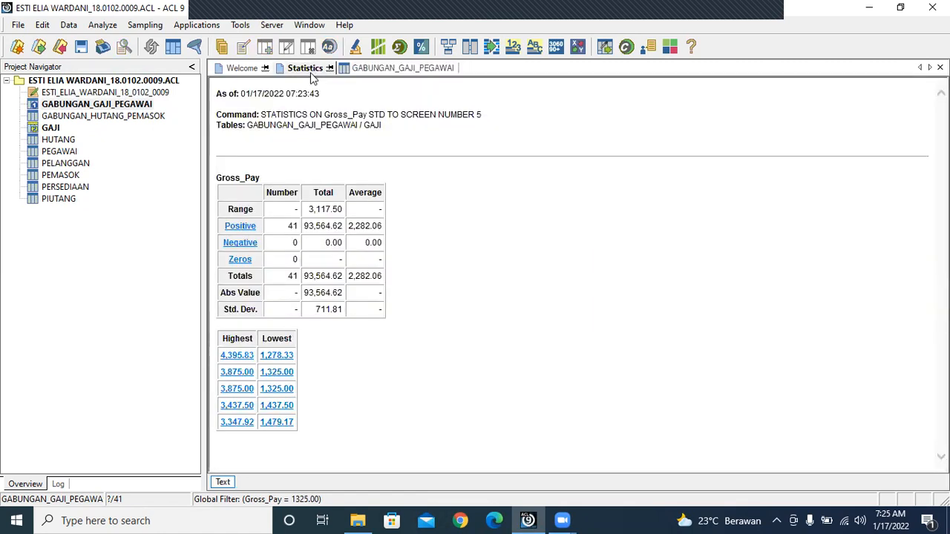
pyautogui.click(278, 356)
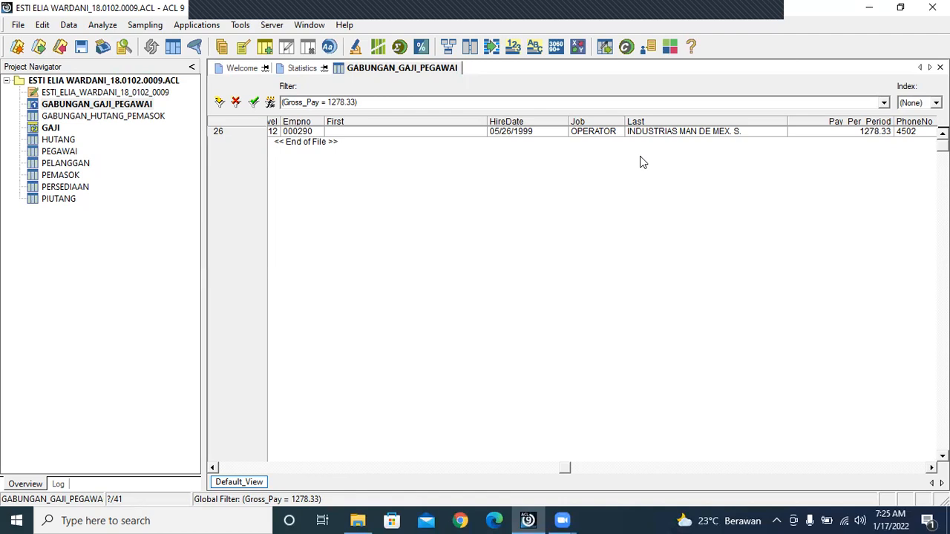
# Step: Run Statistics with standard deviation on HireDate under the Gross_Pay = 1278.33 filter and view the record behind the highest date
pyautogui.click(34, 108)
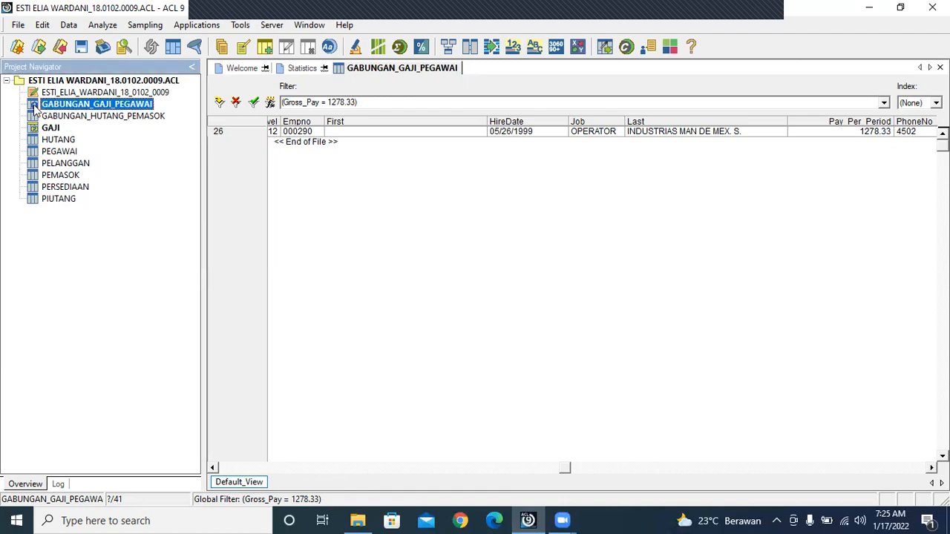
pyautogui.click(102, 25)
pyautogui.moveTo(119, 72)
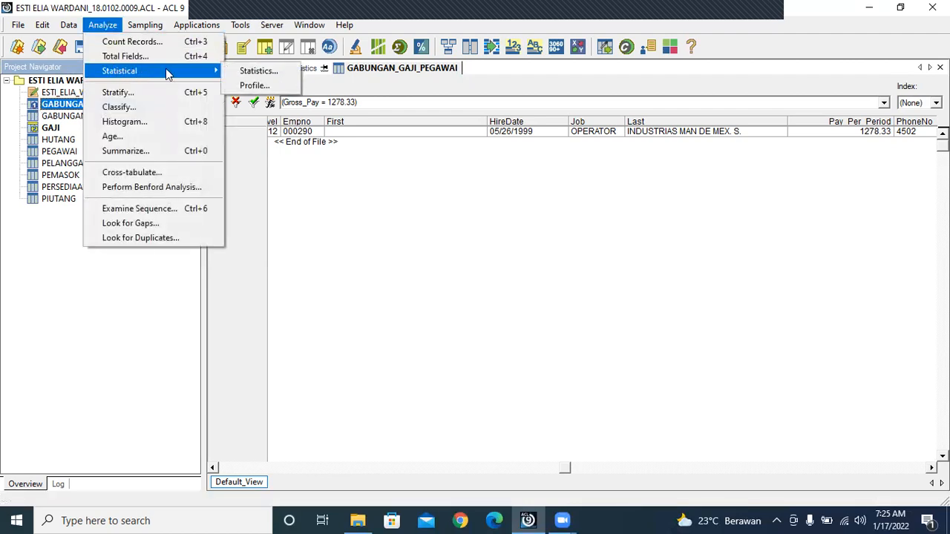
pyautogui.click(234, 70)
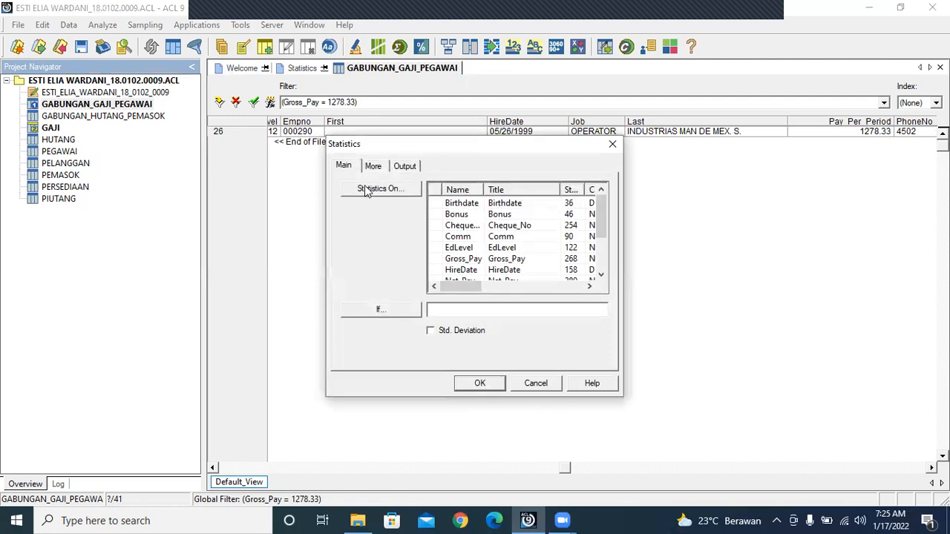
pyautogui.click(365, 185)
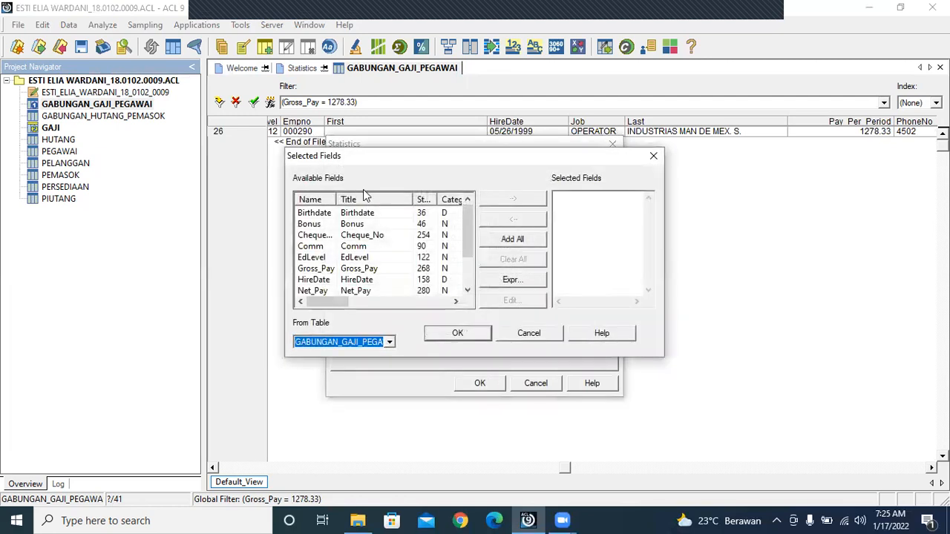
pyautogui.doubleClick(372, 281)
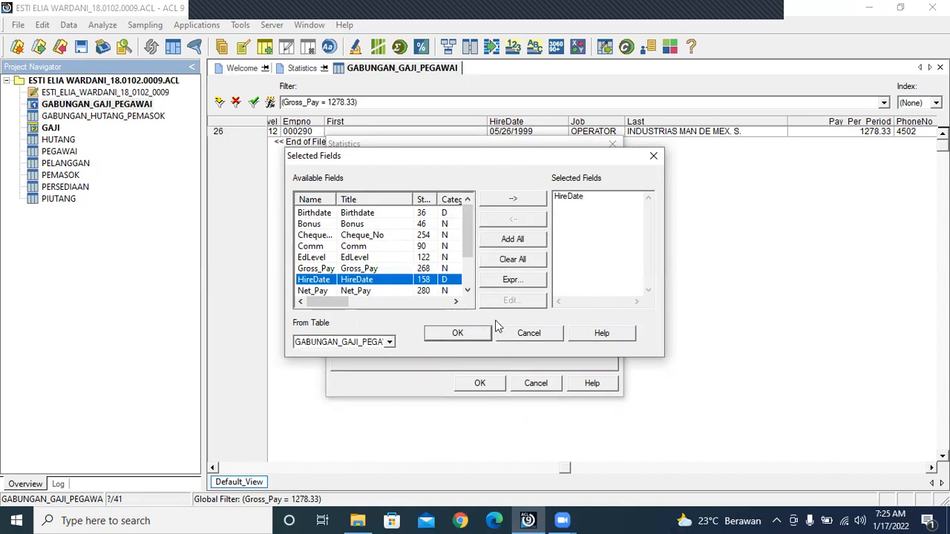
pyautogui.click(458, 333)
pyautogui.click(431, 331)
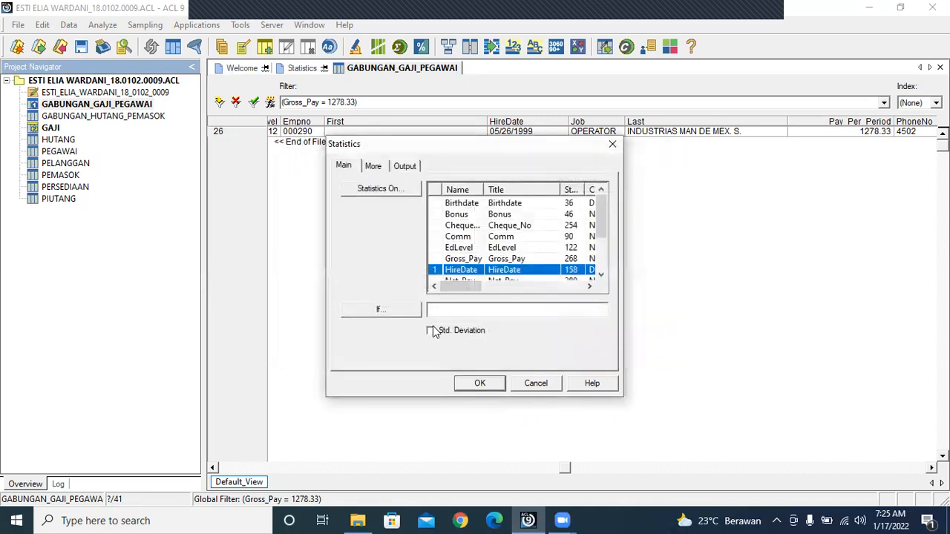
pyautogui.click(479, 385)
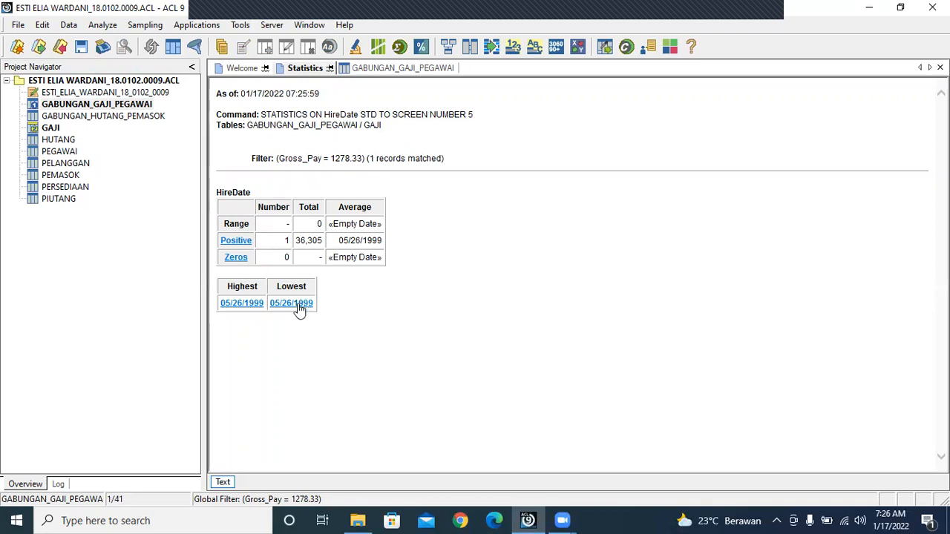
pyautogui.click(249, 305)
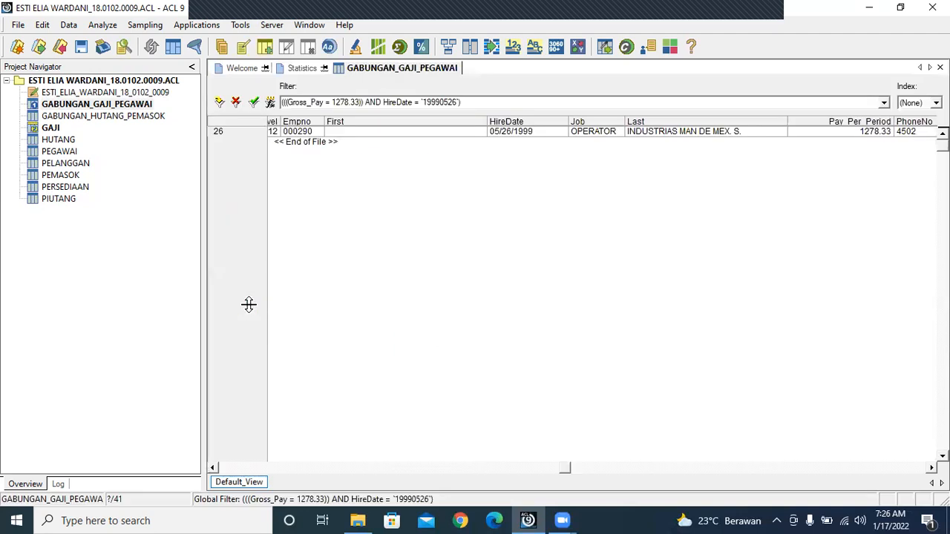
pyautogui.click(301, 69)
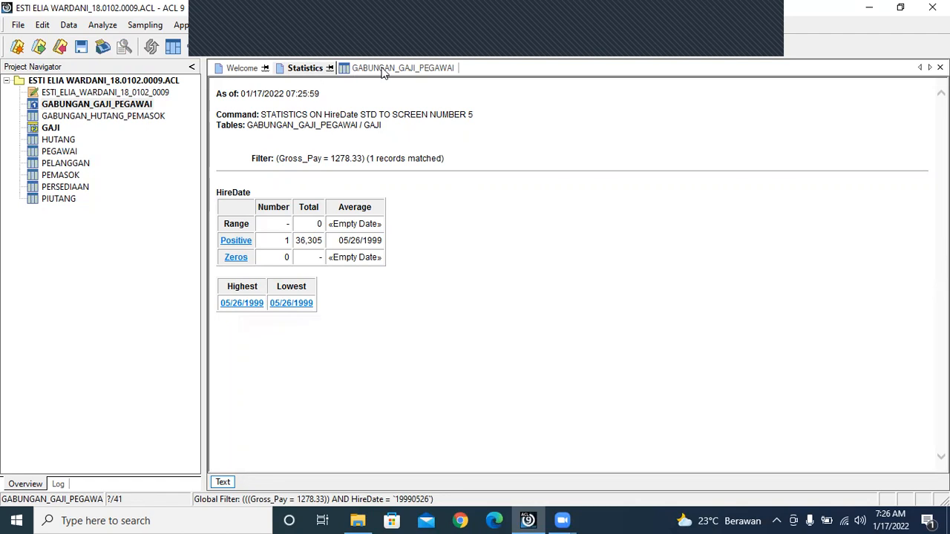
# Step: Repeat the HireDate statistics with standard deviation on the still-filtered GABUNGAN_GAJI_PEGAWAI table and view the record behind the highest date
pyautogui.doubleClick(34, 105)
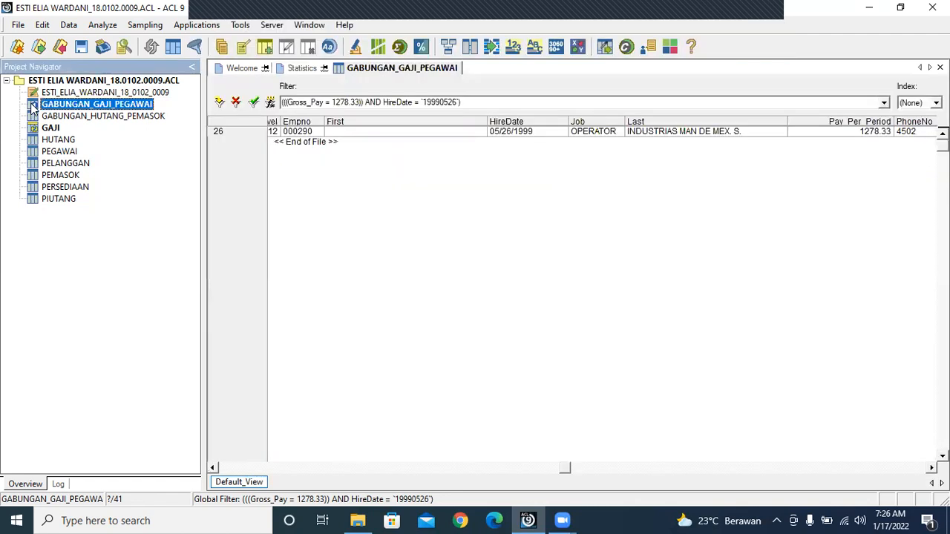
pyautogui.click(115, 30)
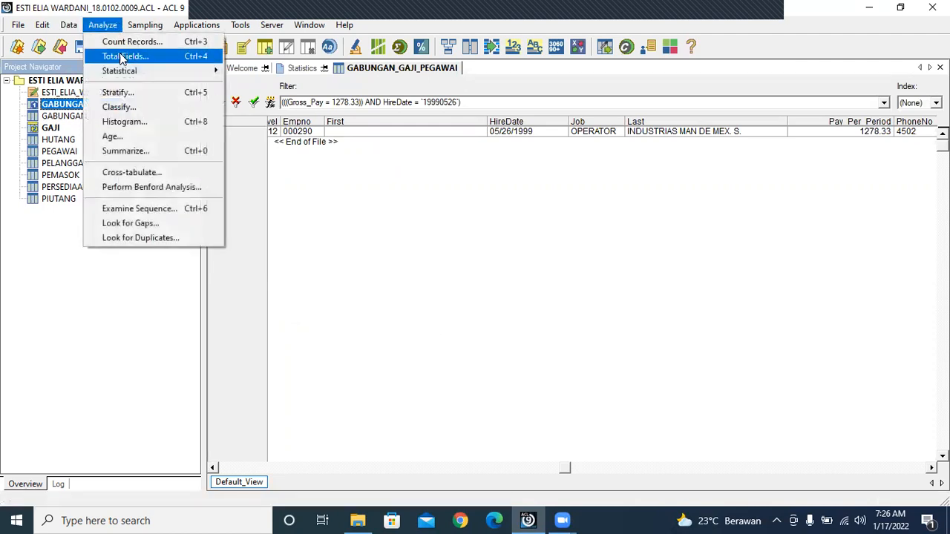
pyautogui.moveTo(152, 77)
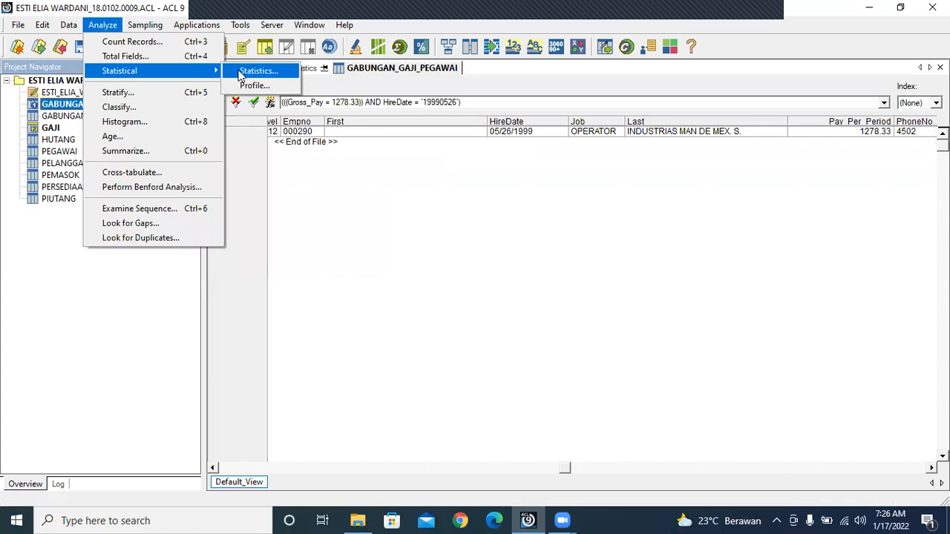
pyautogui.click(245, 71)
pyautogui.click(380, 190)
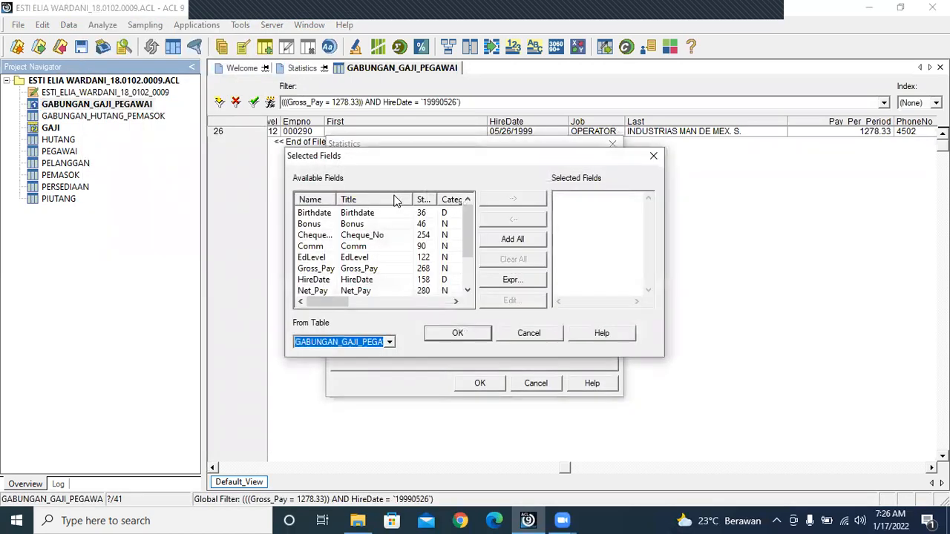
pyautogui.doubleClick(358, 280)
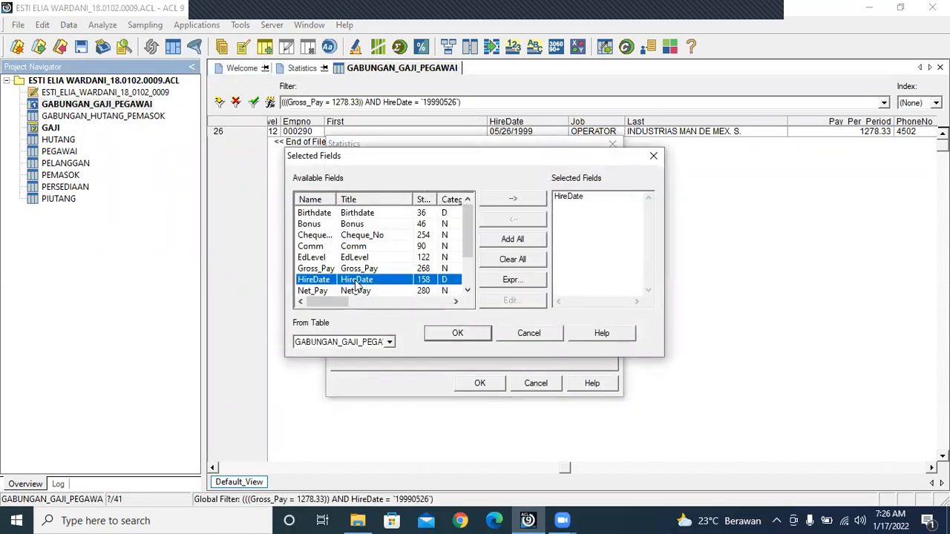
pyautogui.click(467, 334)
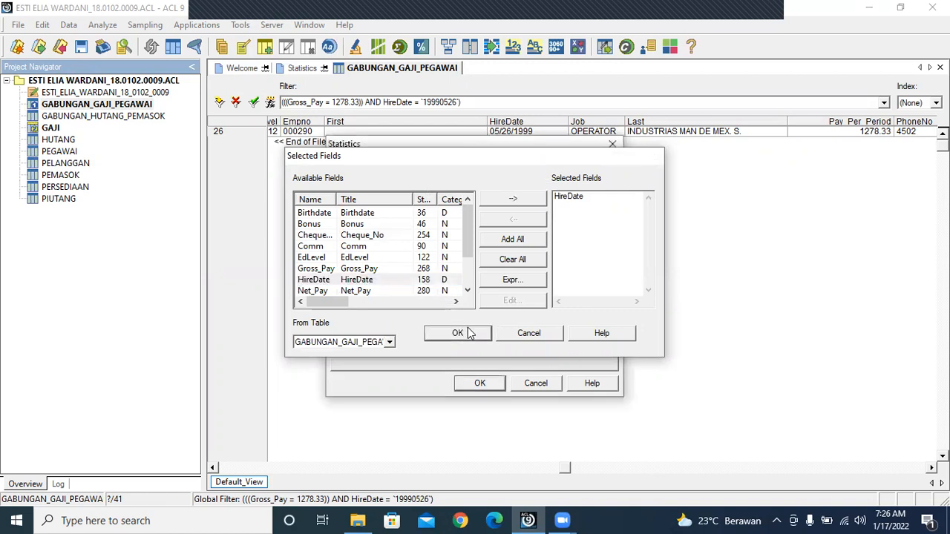
pyautogui.click(431, 331)
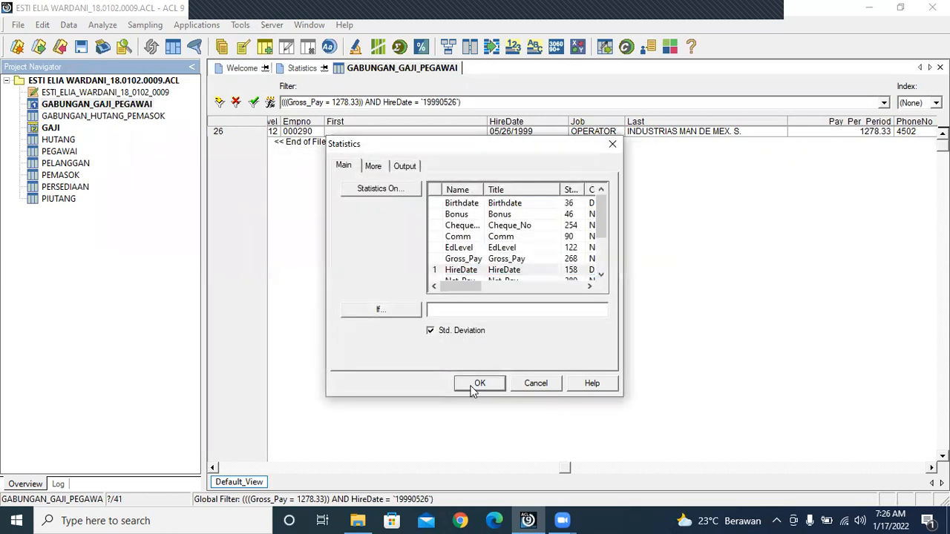
pyautogui.click(475, 384)
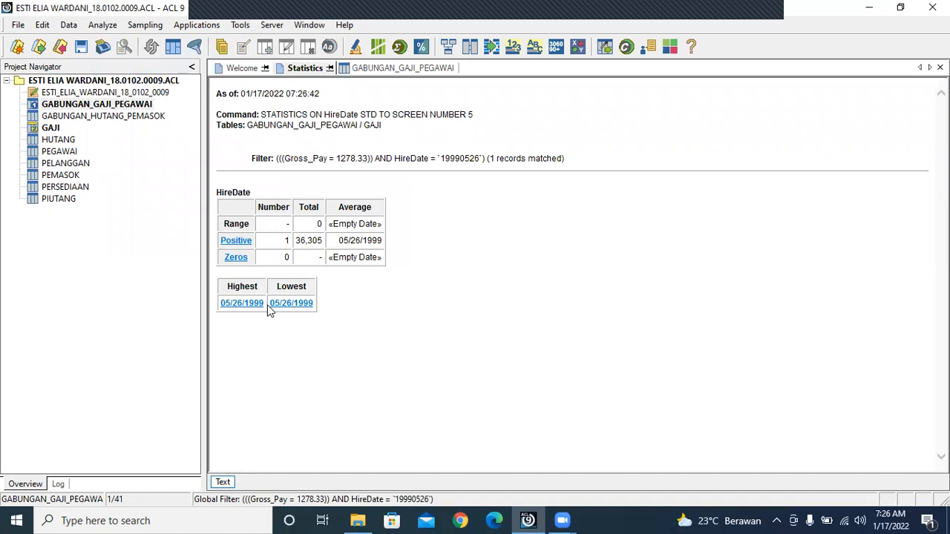
pyautogui.click(259, 304)
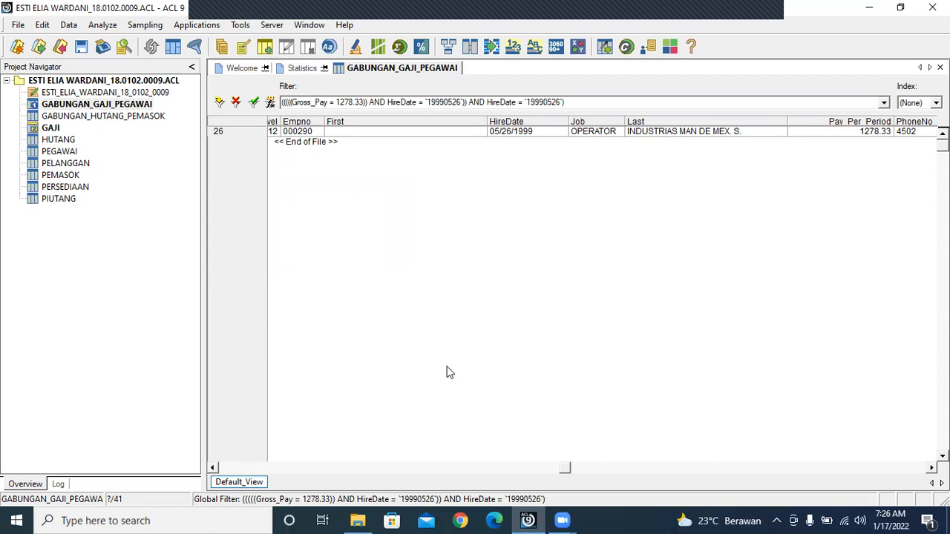
# Step: Run Statistics on the HireDate field of the unfiltered GABUNGAN_GAJI_PEGAWAI table, including the standard deviation
pyautogui.moveTo(566, 470); pyautogui.dragTo(213, 461)
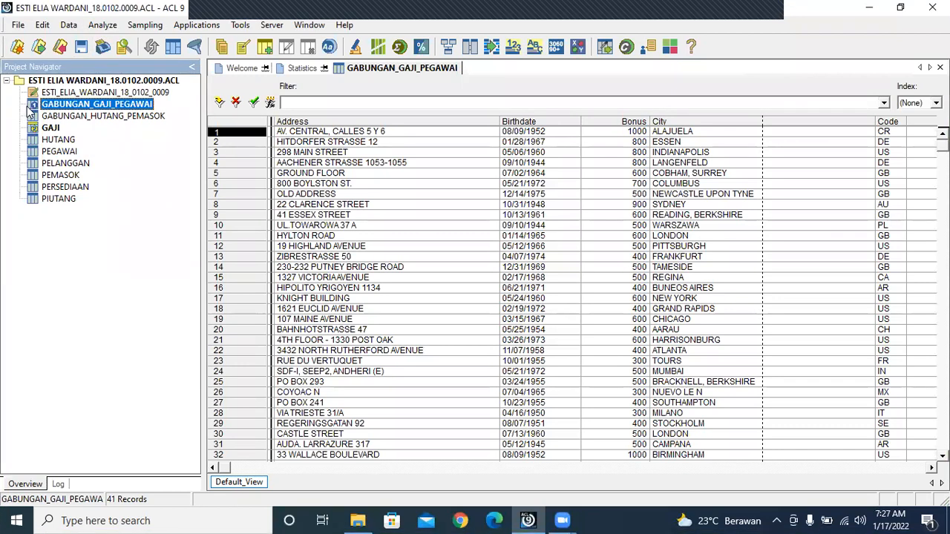
pyautogui.click(97, 26)
pyautogui.moveTo(145, 72)
pyautogui.click(255, 69)
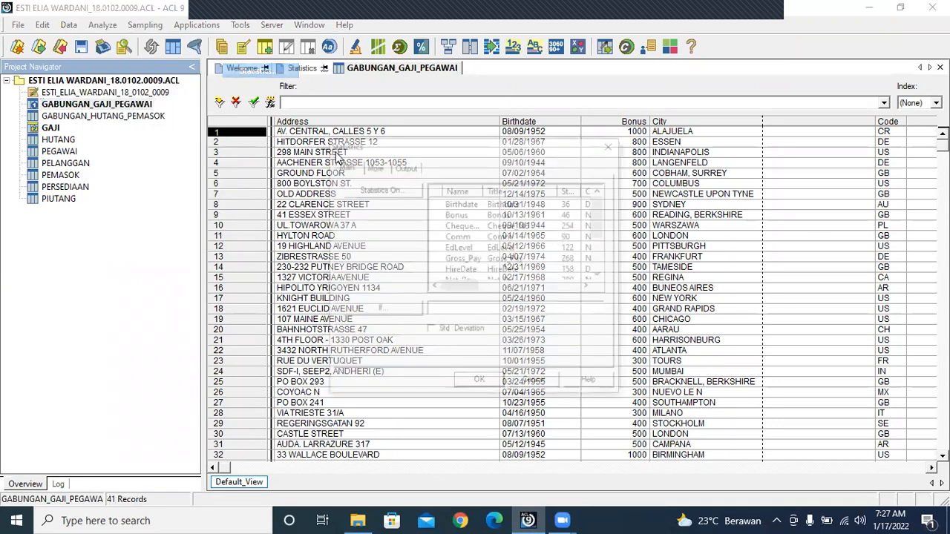
pyautogui.click(362, 191)
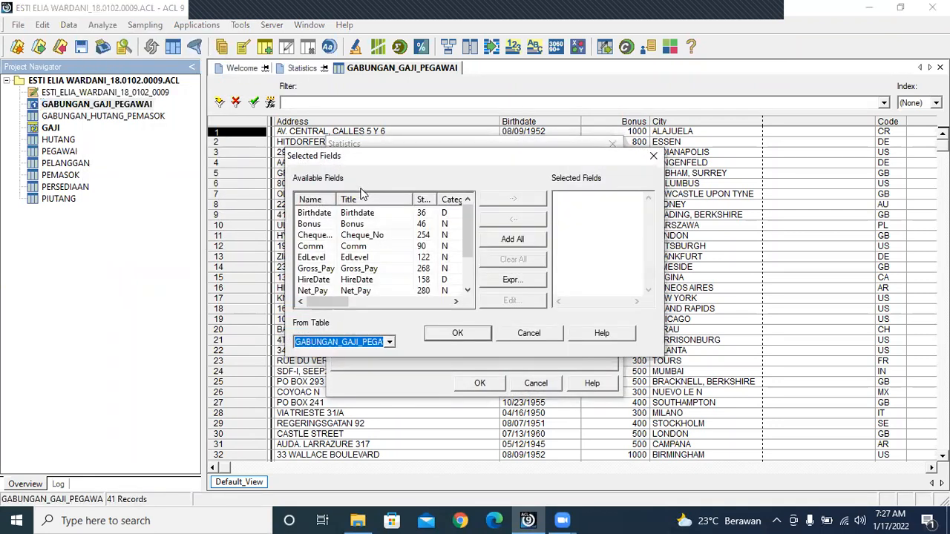
pyautogui.doubleClick(356, 279)
pyautogui.click(454, 333)
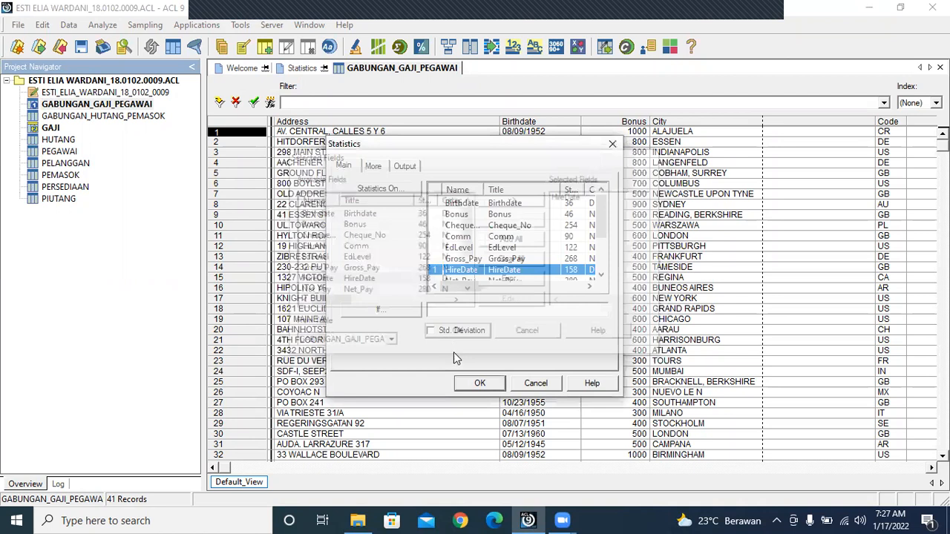
pyautogui.click(430, 331)
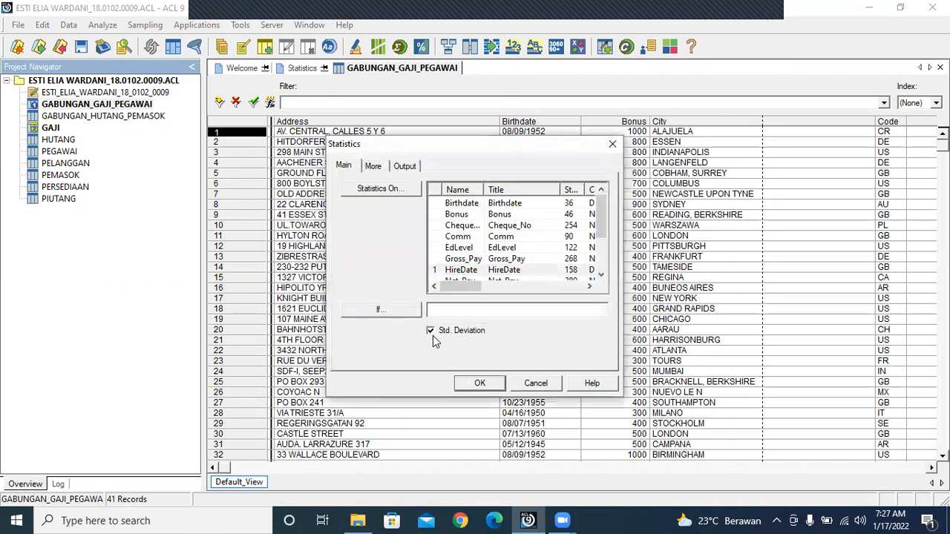
pyautogui.click(480, 385)
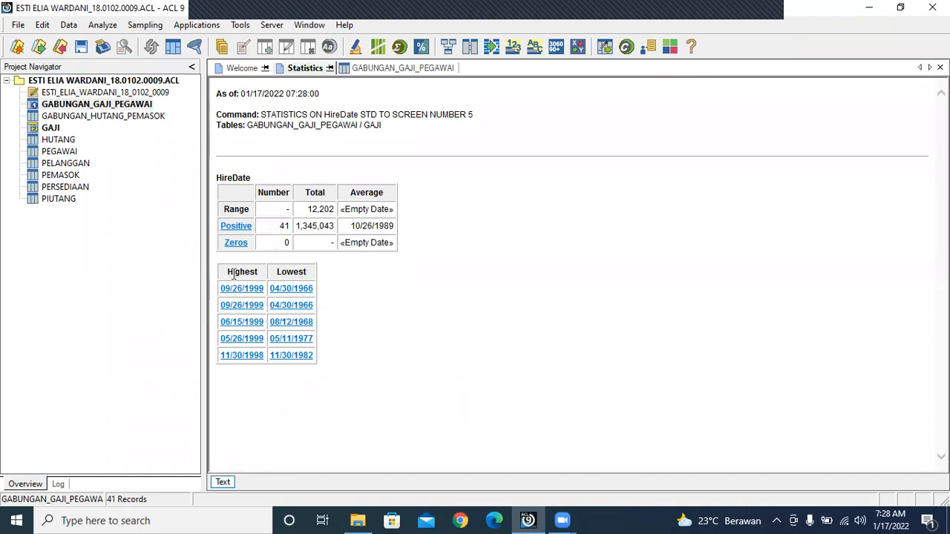
# Step: Examine the employee records behind both lowest HireDate entries, 04/30/1966, in the statistics results
pyautogui.click(305, 289)
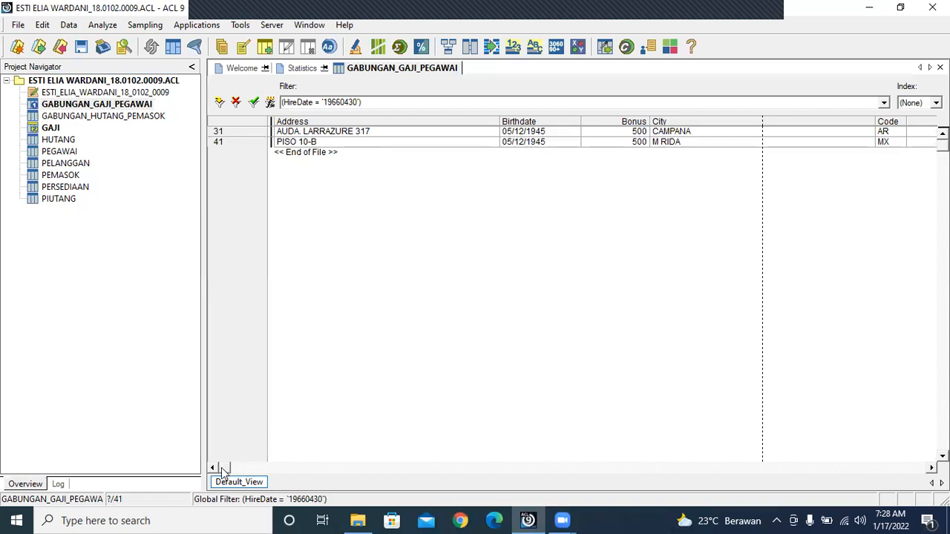
pyautogui.moveTo(221, 470); pyautogui.dragTo(435, 500)
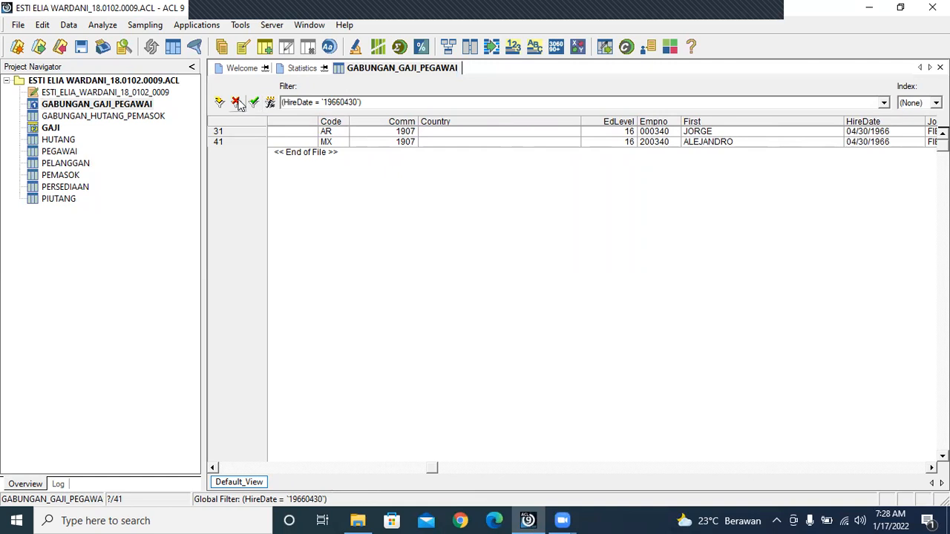
pyautogui.click(292, 70)
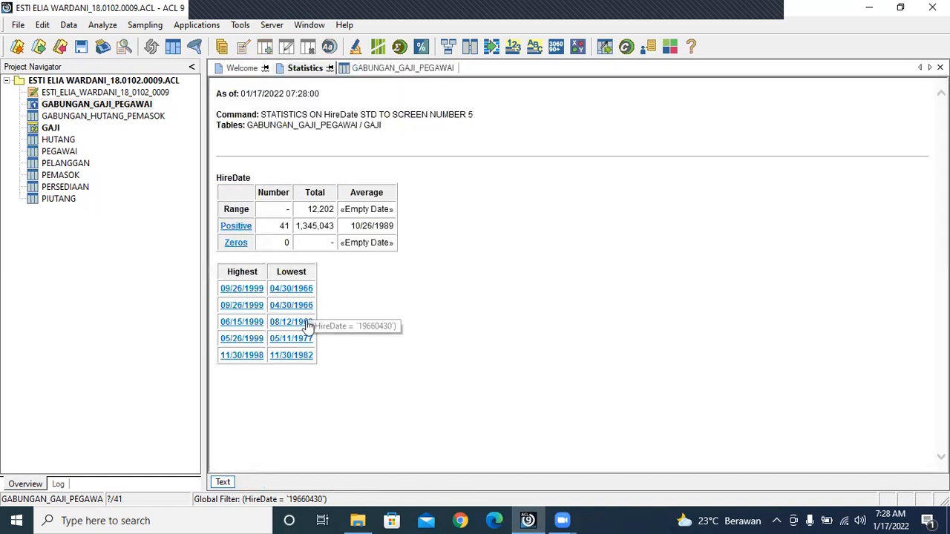
pyautogui.click(300, 306)
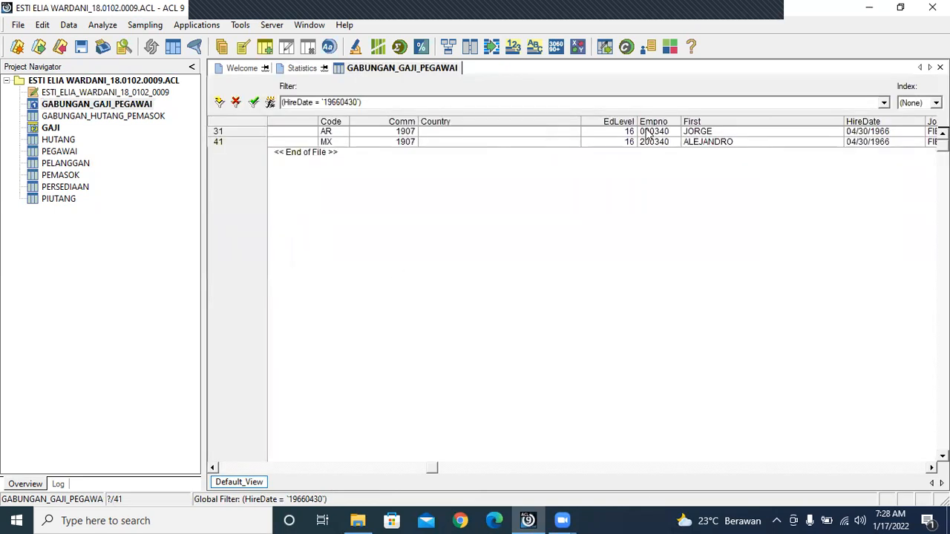
# Step: View the employee record behind the lowest-column HireDate entry 08/12/1968 and return to the statistics results
pyautogui.click(303, 70)
pyautogui.click(297, 322)
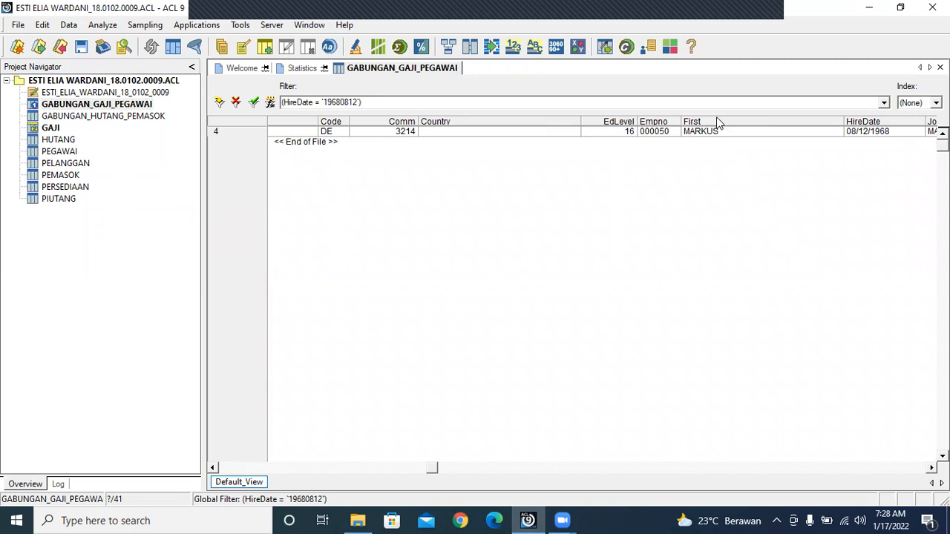
pyautogui.click(302, 68)
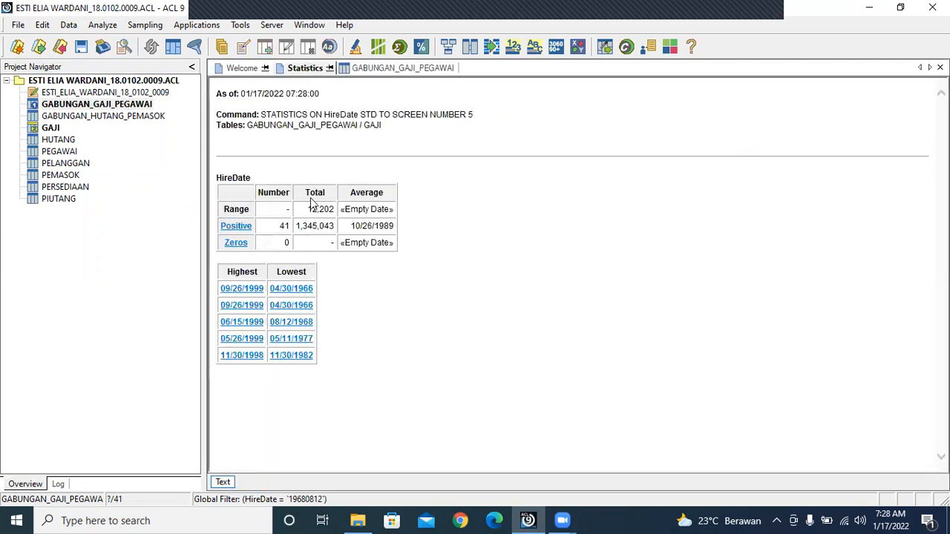
# Step: Examine the employee records behind both highest HireDate entries, 09/26/1999, and the 06/15/1999 entry in the statistics results
pyautogui.click(257, 291)
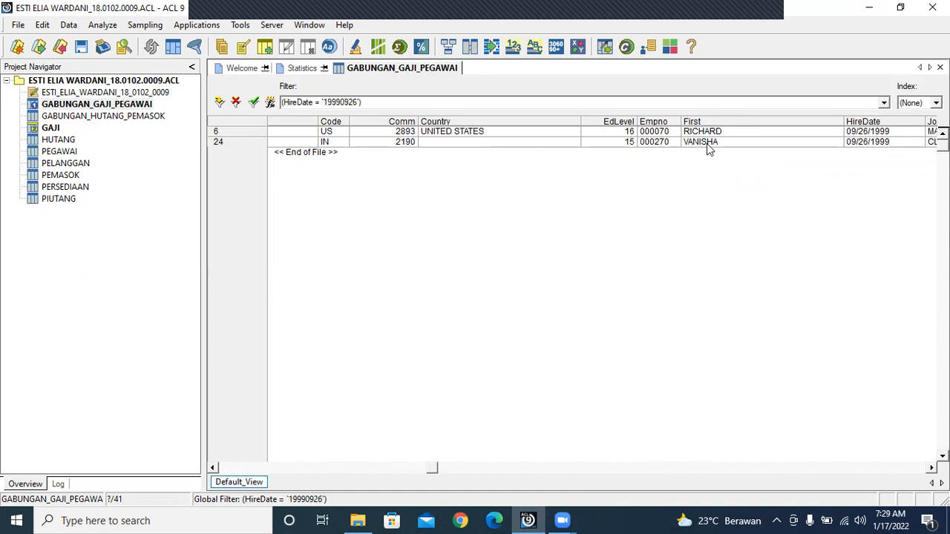
pyautogui.click(304, 69)
pyautogui.click(247, 304)
pyautogui.click(306, 69)
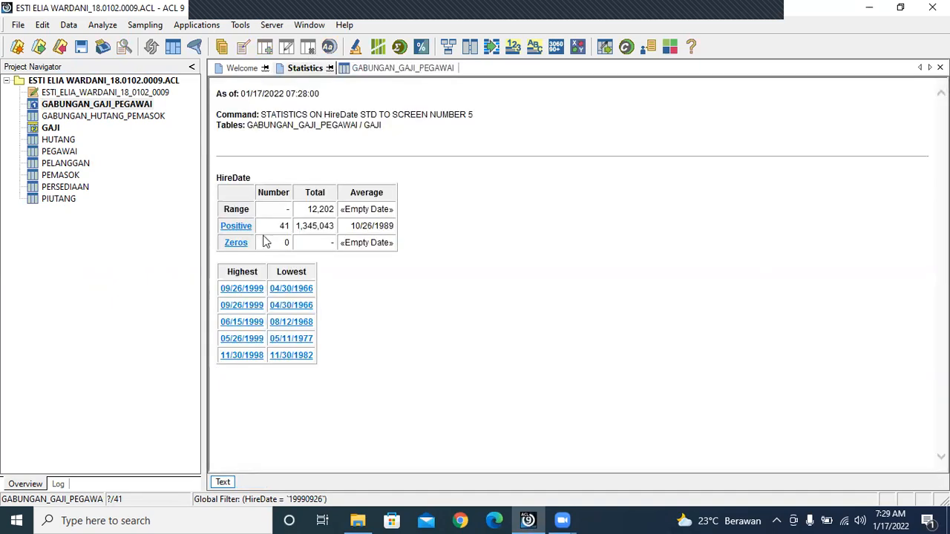
pyautogui.click(260, 322)
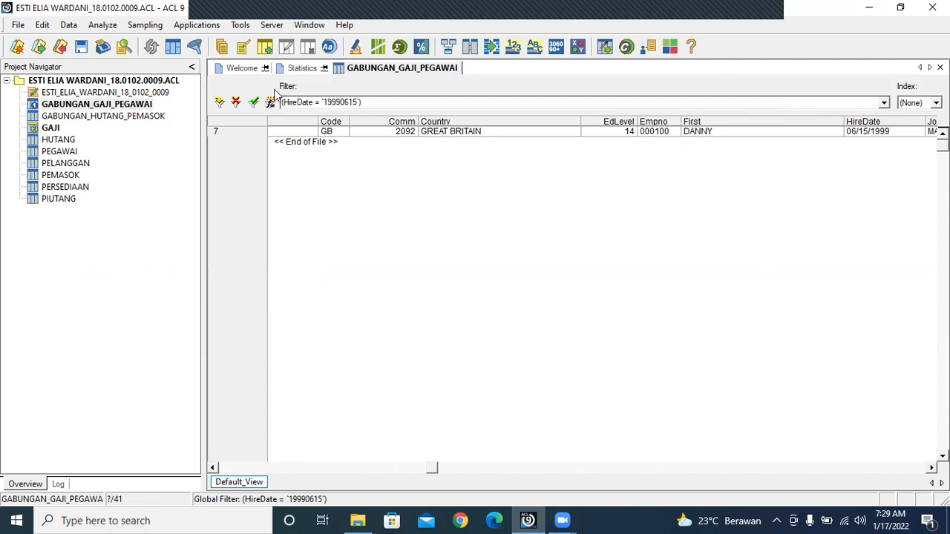
pyautogui.click(302, 68)
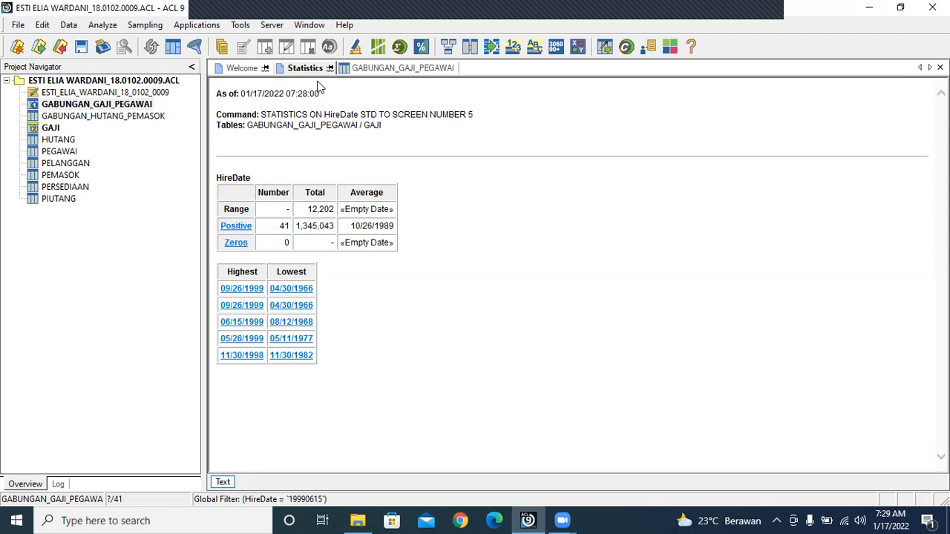
# Step: Return to the GABUNGAN_GAJI_PEGAWAI table and remove its HireDate filter
pyautogui.click(34, 106)
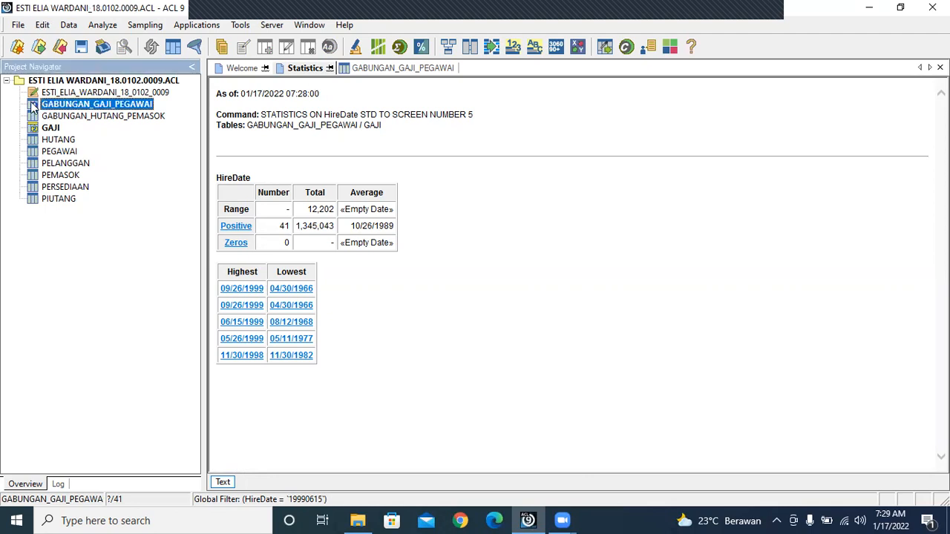
pyautogui.doubleClick(34, 106)
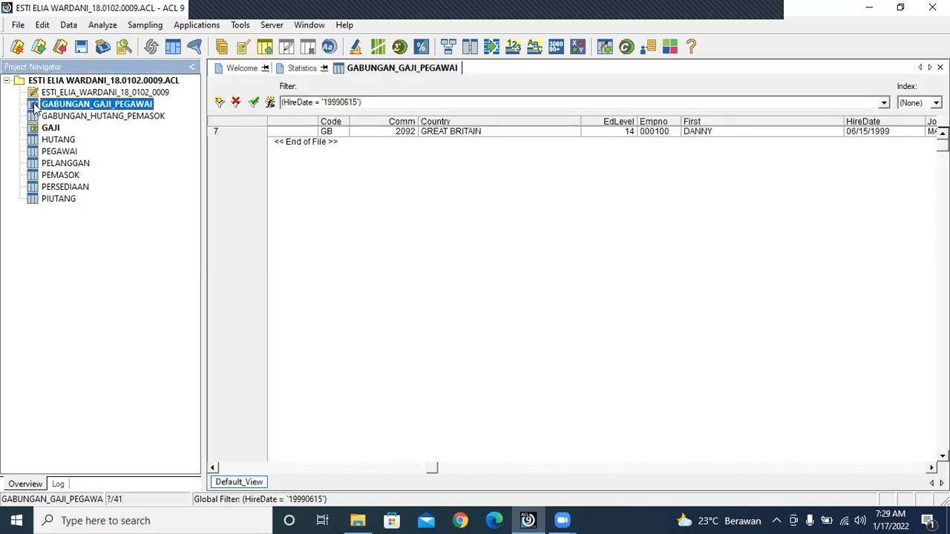
pyautogui.click(237, 101)
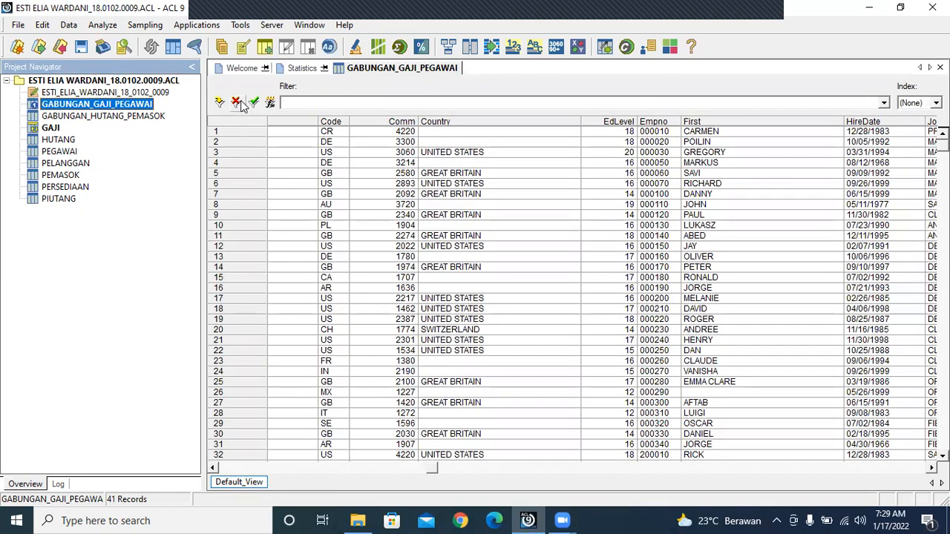
# Step: Set up a Look for Duplicates analysis on GABUNGAN_GAJI_PEGAWAI with Empno as the field to test
pyautogui.click(105, 26)
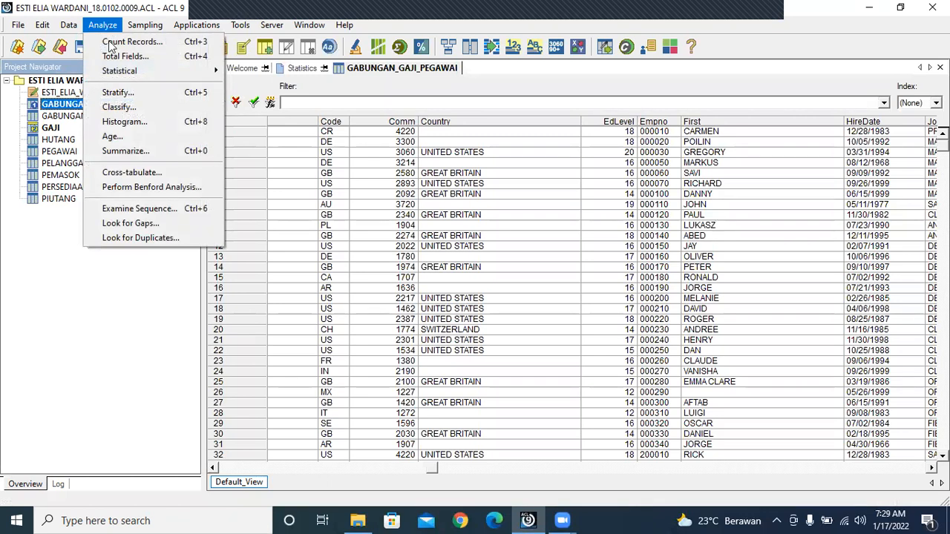
pyautogui.click(144, 237)
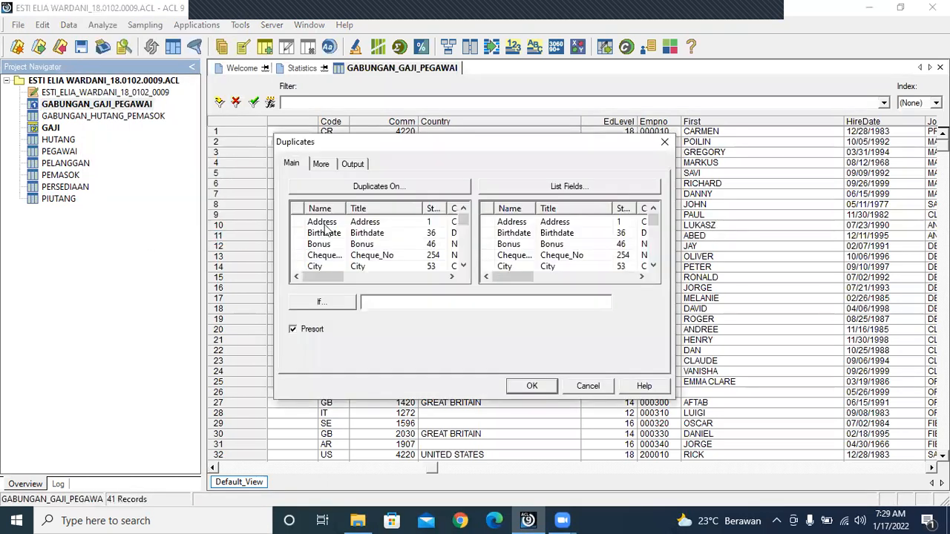
pyautogui.click(390, 187)
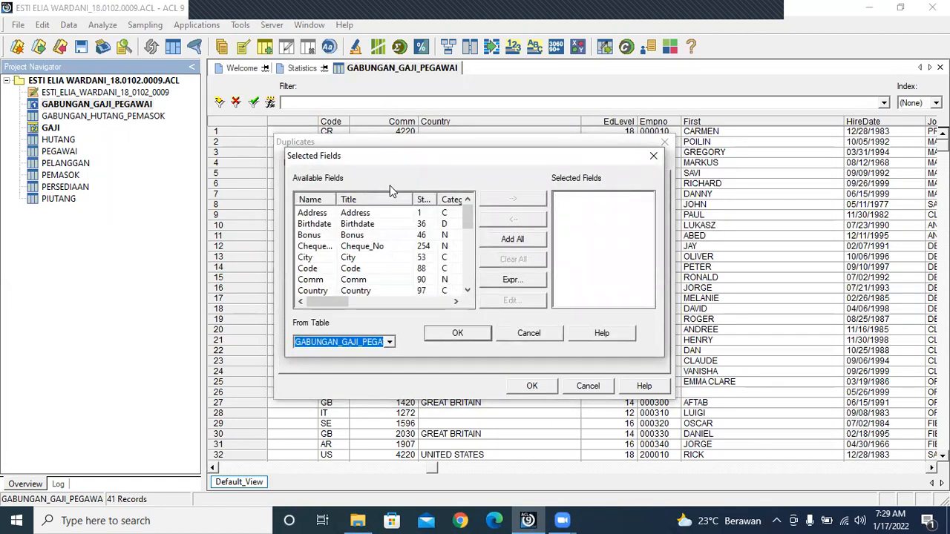
pyautogui.scroll(-2, 363, 256)
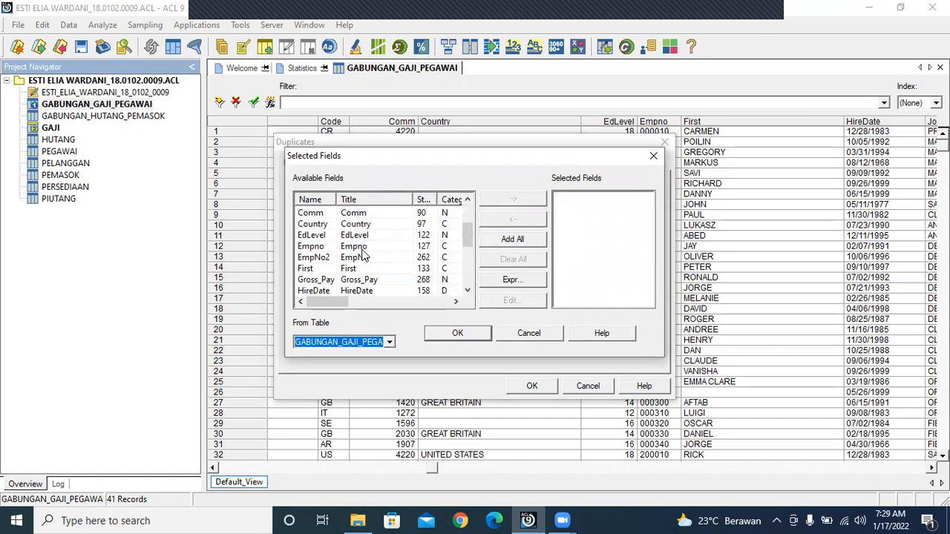
pyautogui.click(364, 248)
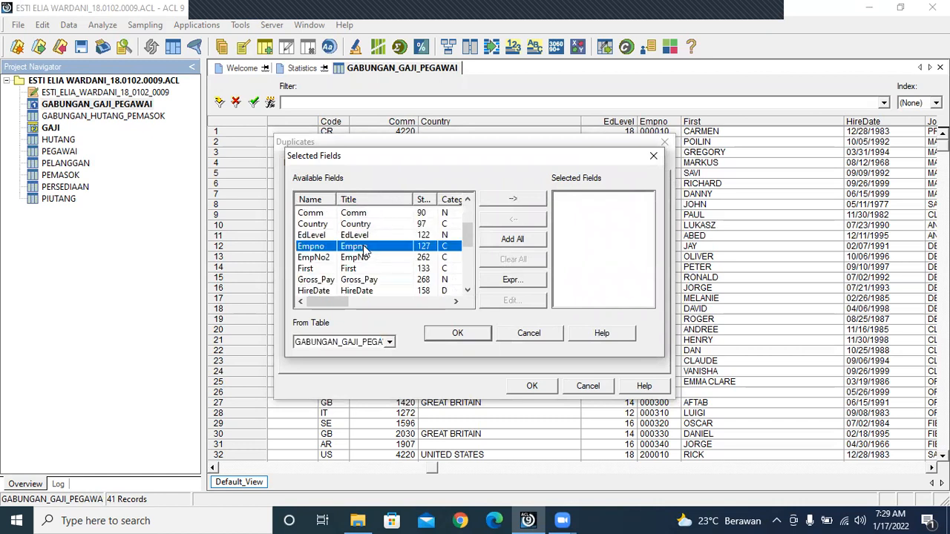
pyautogui.doubleClick(364, 251)
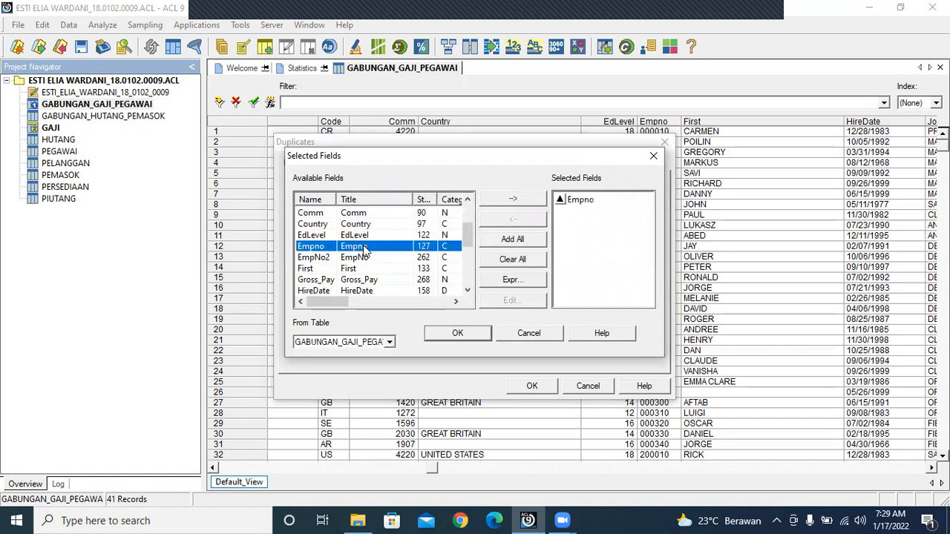
pyautogui.click(459, 333)
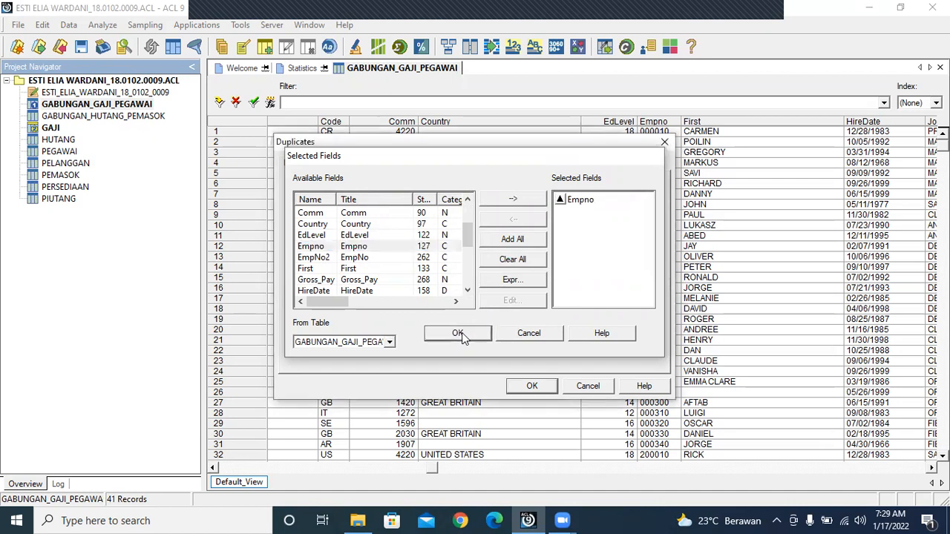
# Step: Include all table fields in the duplicates listing, send the output to the screen and run the analysis
pyautogui.click(557, 190)
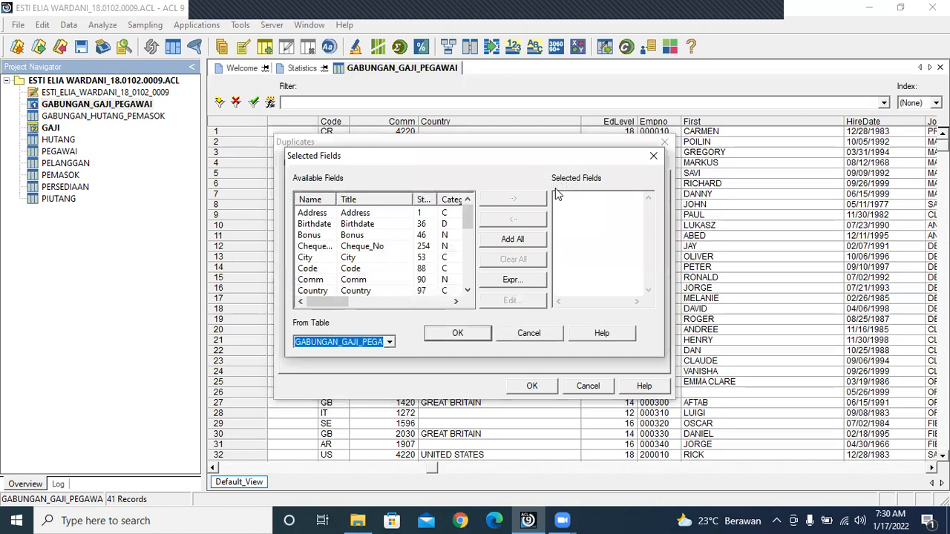
pyautogui.click(521, 241)
pyautogui.click(460, 332)
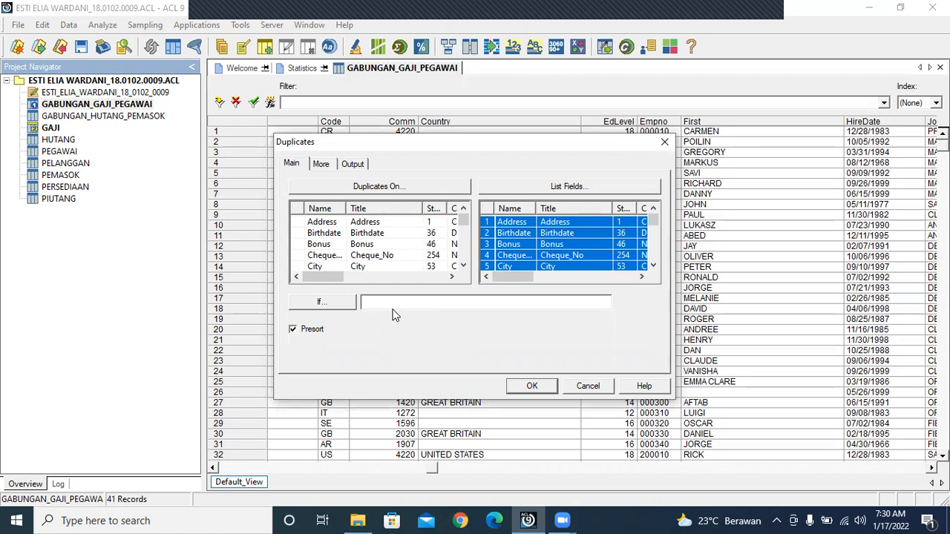
pyautogui.click(353, 164)
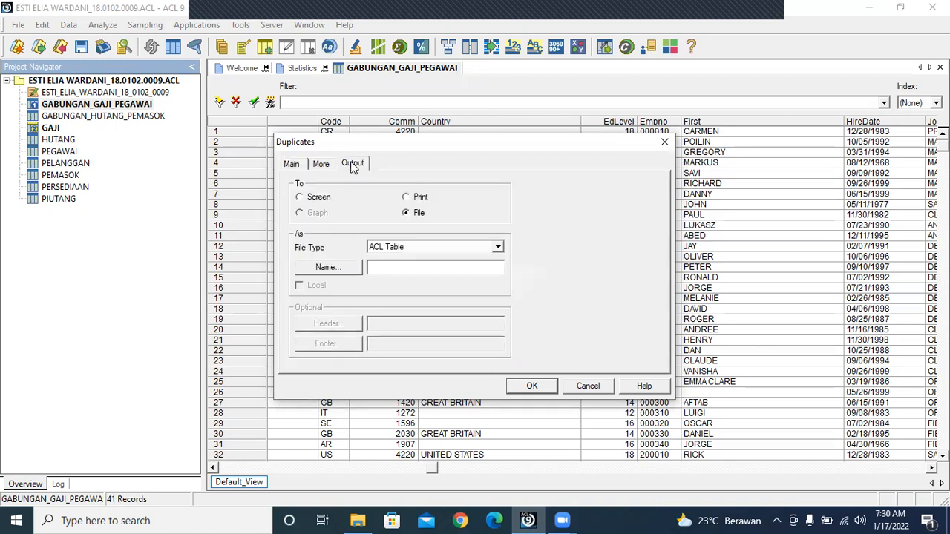
pyautogui.click(300, 198)
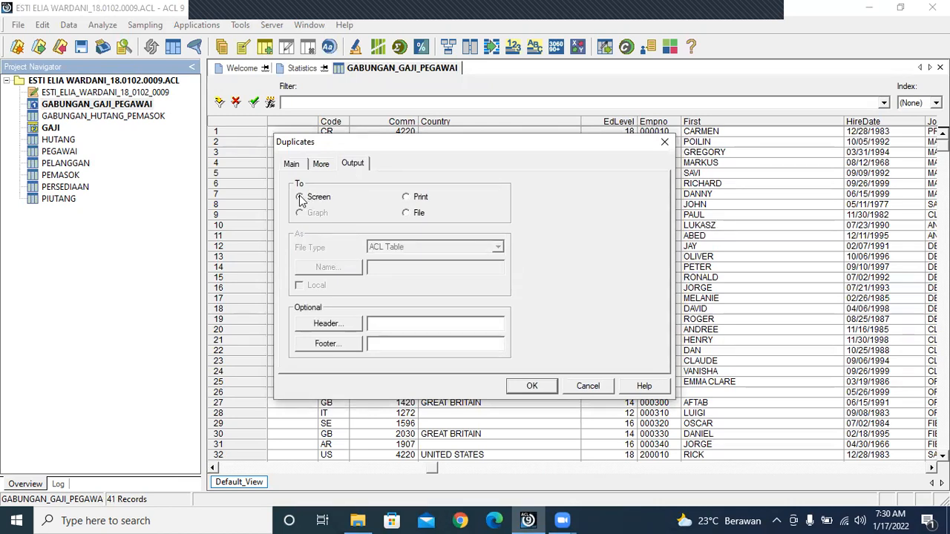
pyautogui.click(533, 387)
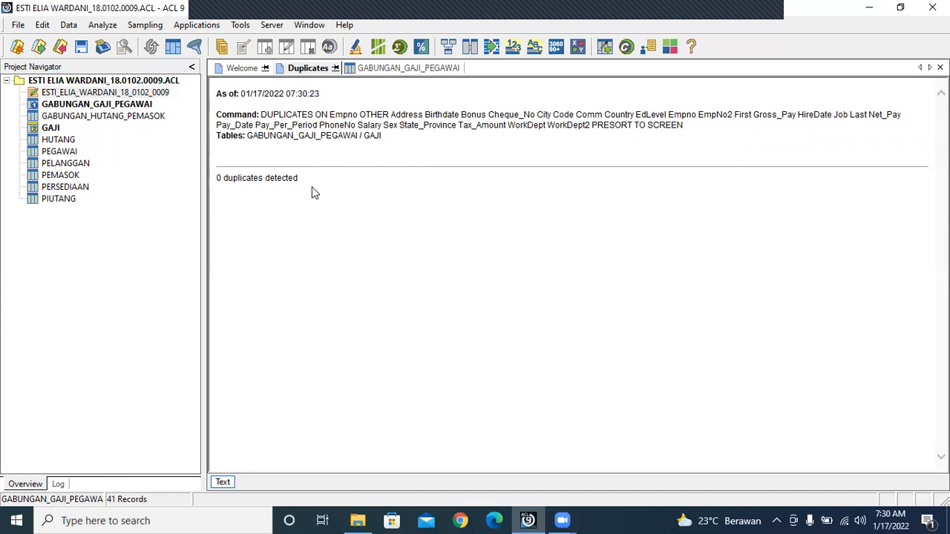
# Step: Examine the records of the PIUTANG and PELANGGAN tables through to the end of each file
pyautogui.doubleClick(32, 201)
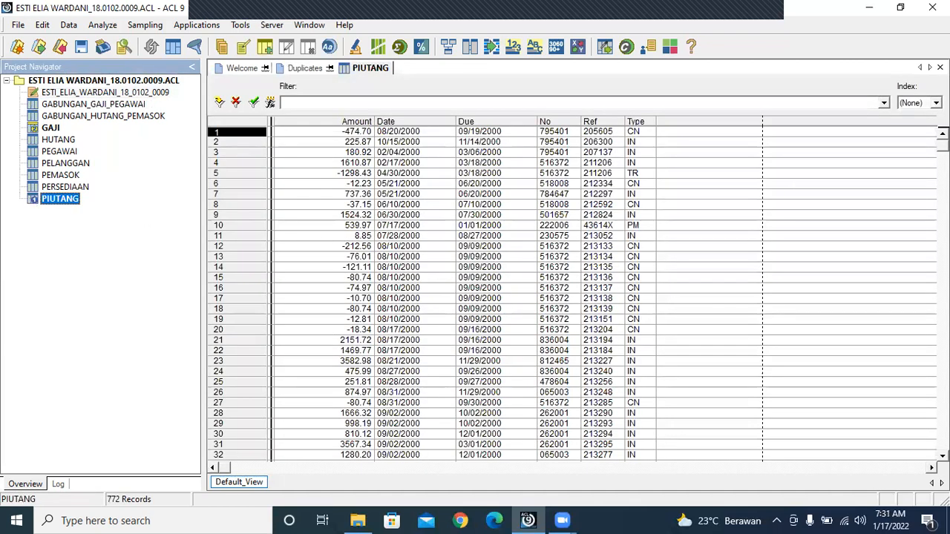
pyautogui.moveTo(943, 144); pyautogui.dragTo(943, 446)
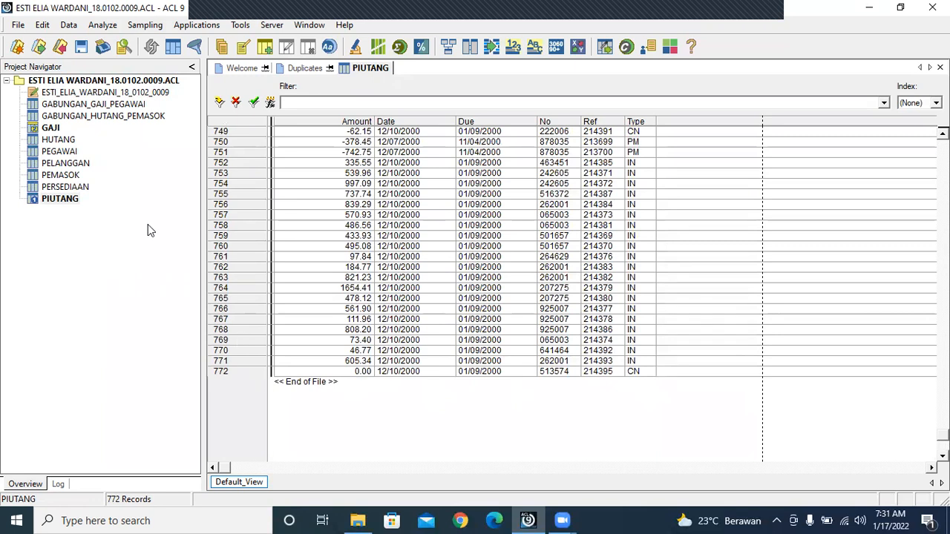
pyautogui.doubleClick(32, 167)
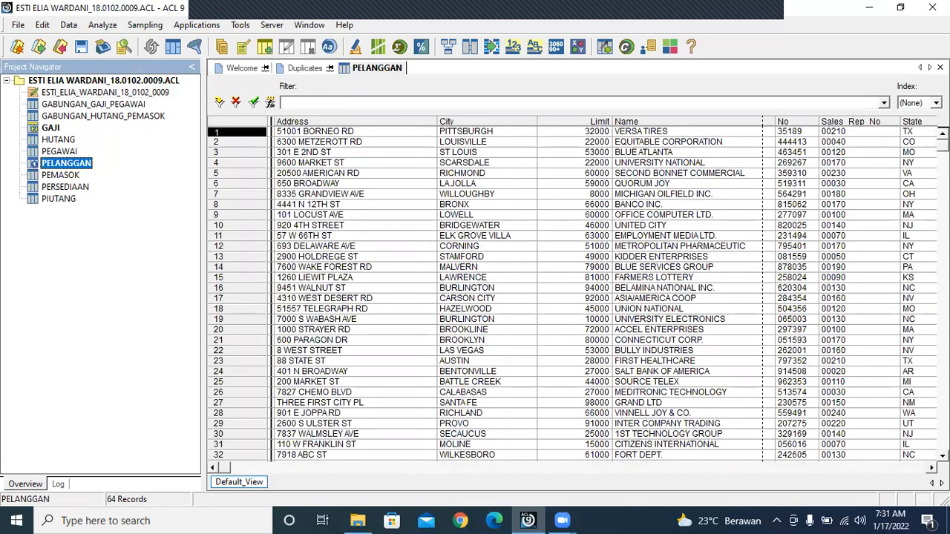
pyautogui.scroll(-3, 865, 181)
pyautogui.scroll(-11, 865, 181)
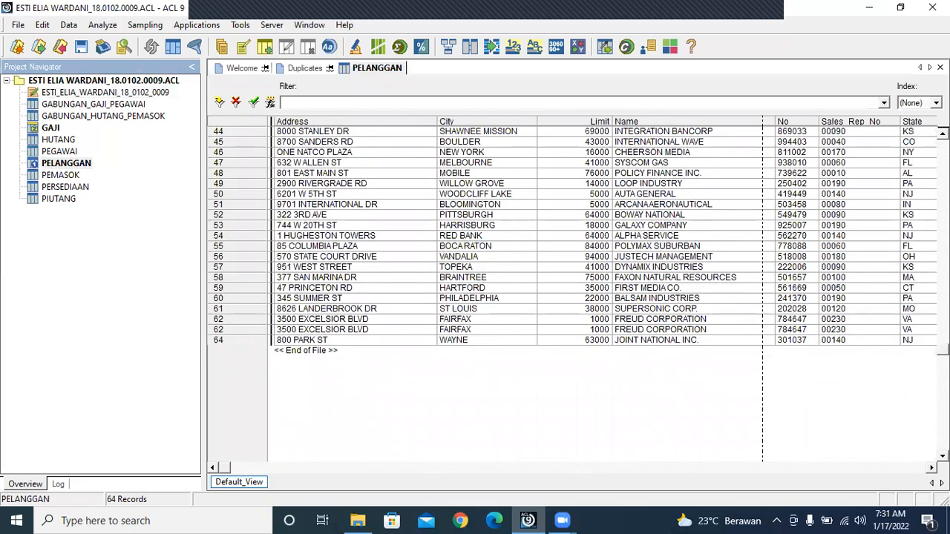
pyautogui.scroll(14, 864, 181)
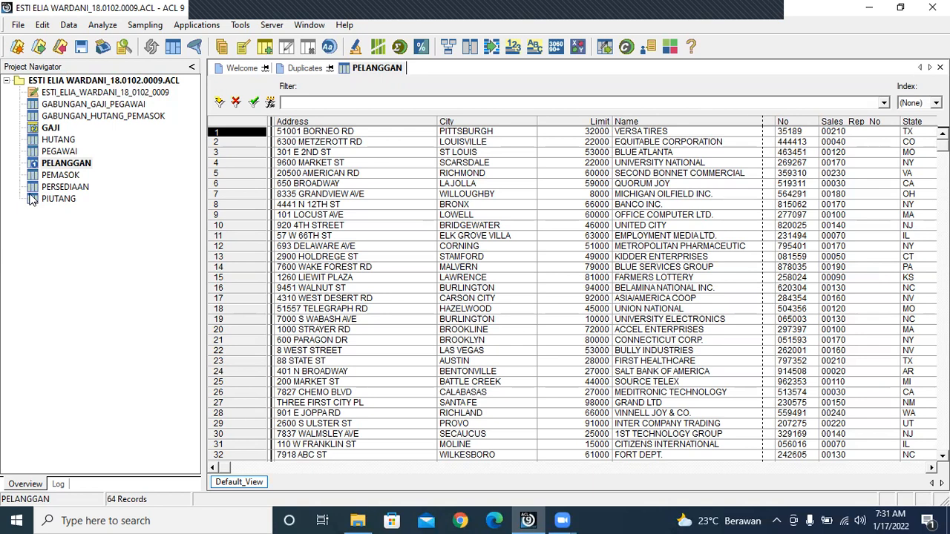
# Step: Set up a Join with PELANGGAN as the primary table and PIUTANG as the secondary table
pyautogui.click(33, 166)
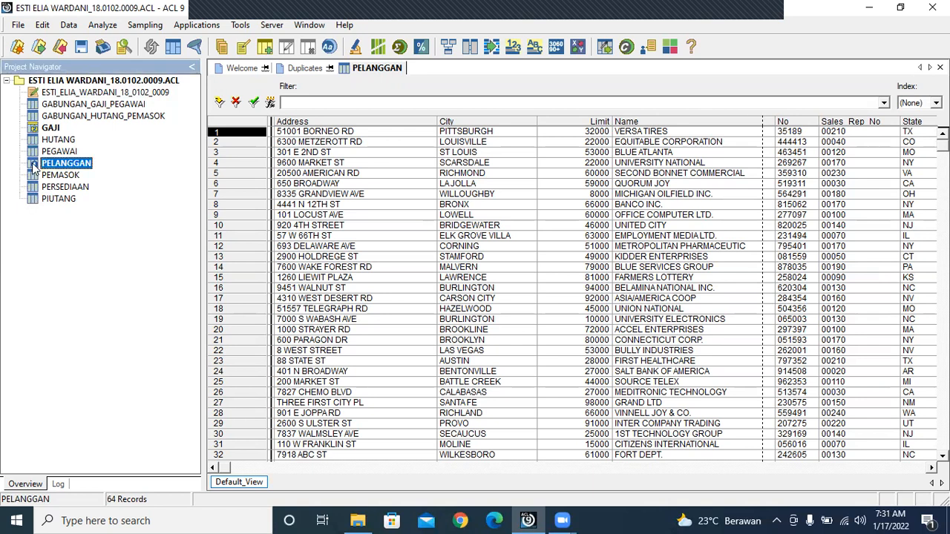
pyautogui.click(68, 25)
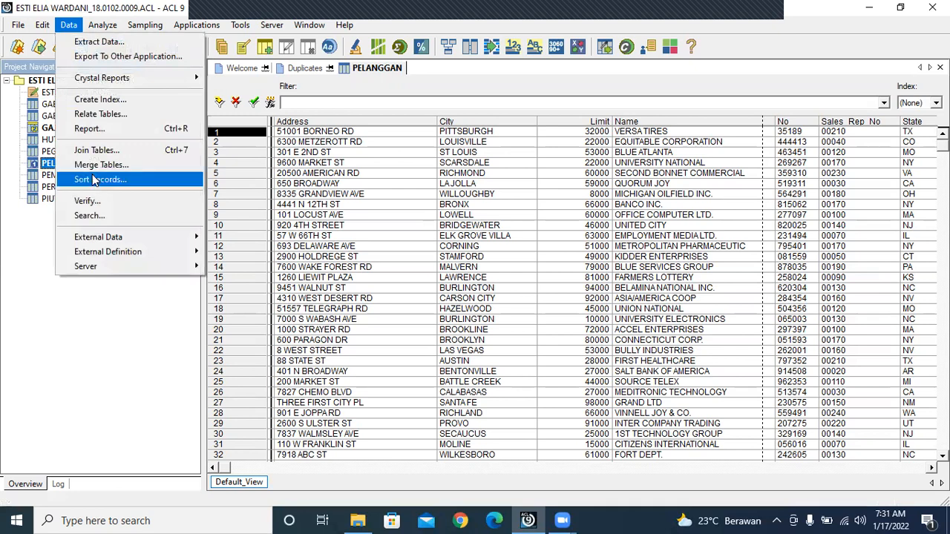
pyautogui.click(95, 150)
pyautogui.click(661, 151)
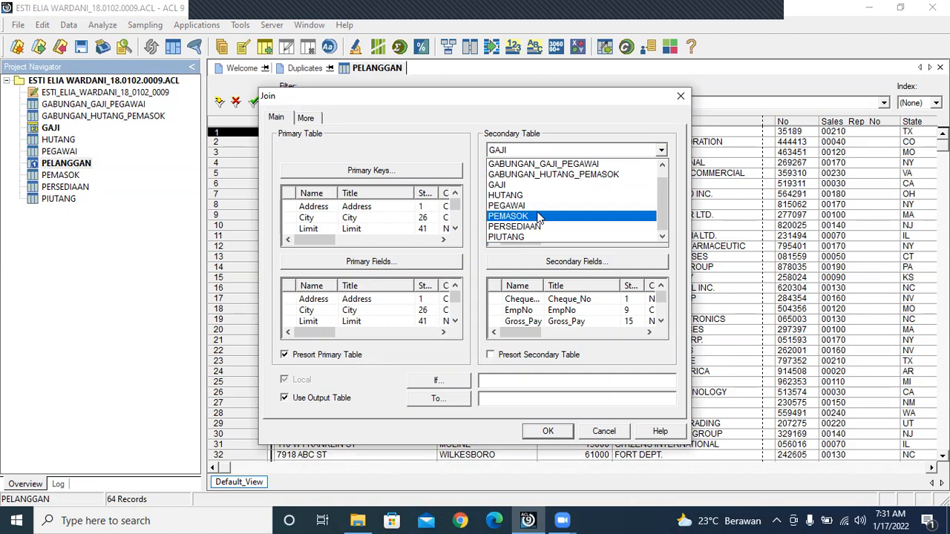
pyautogui.scroll(1, 540, 217)
pyautogui.scroll(-1, 540, 217)
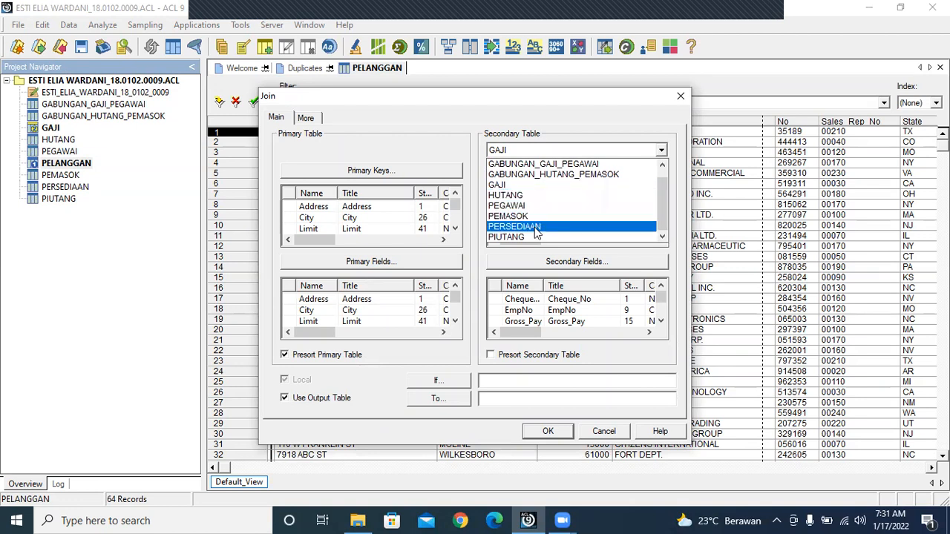
pyautogui.click(534, 236)
pyautogui.click(371, 170)
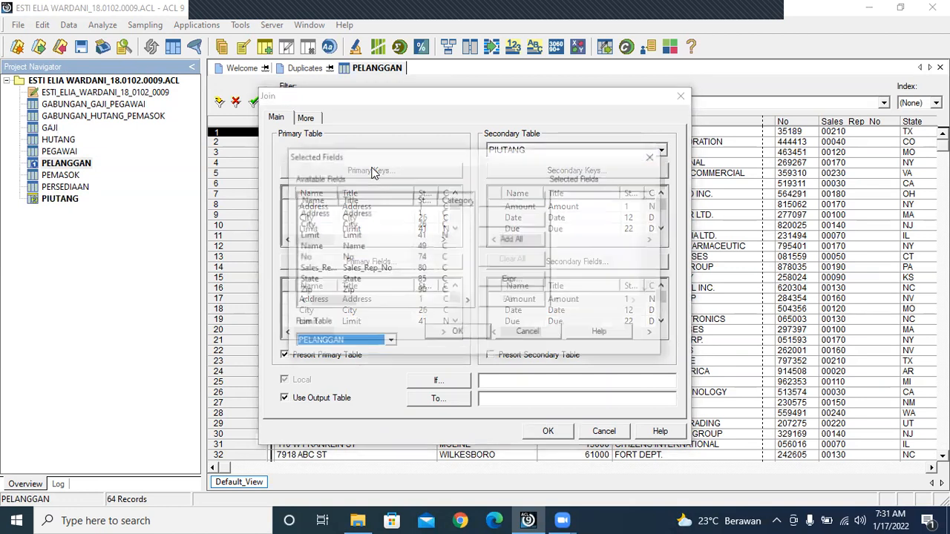
pyautogui.hscroll(1, 371, 222)
pyautogui.hscroll(-1, 371, 222)
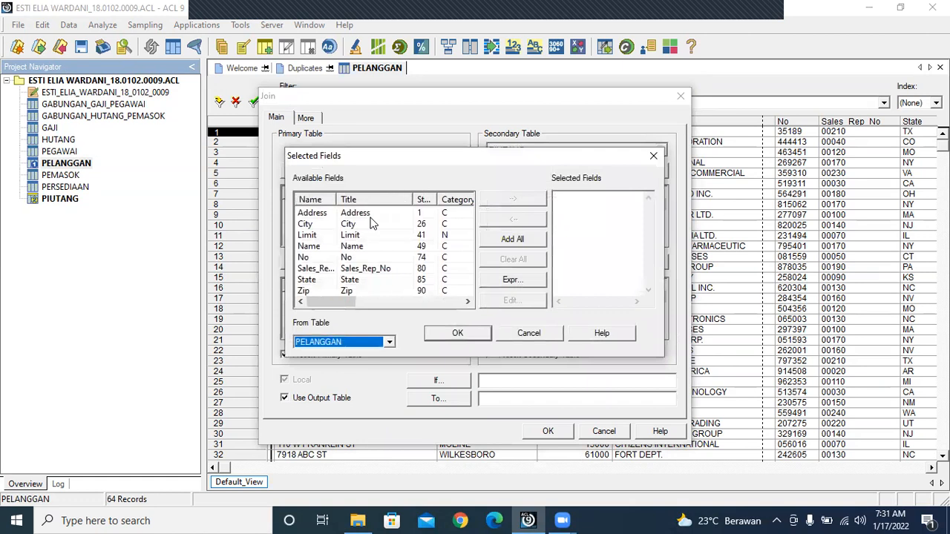
pyautogui.click(546, 333)
# Step: Use the No field as the join key for both the secondary table PIUTANG and the primary table PELANGGAN
pyautogui.click(553, 172)
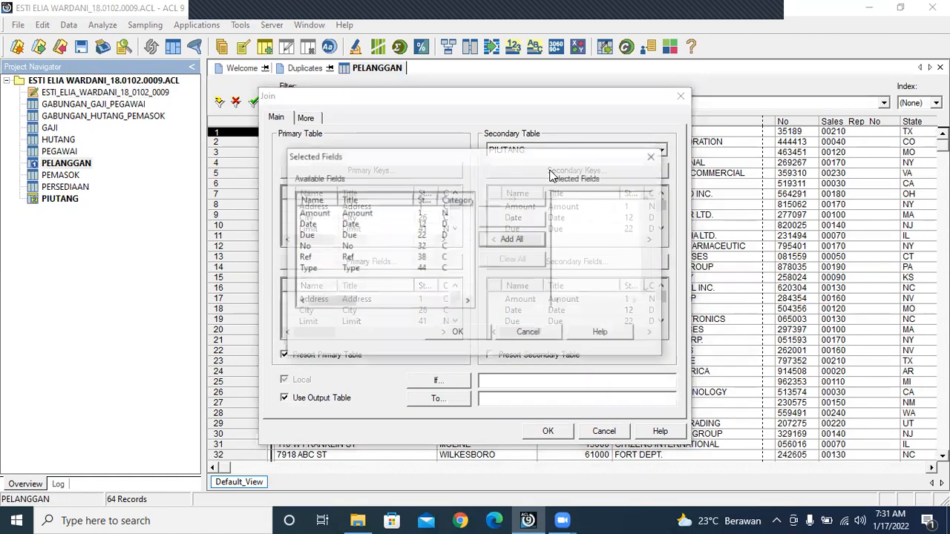
pyautogui.doubleClick(310, 246)
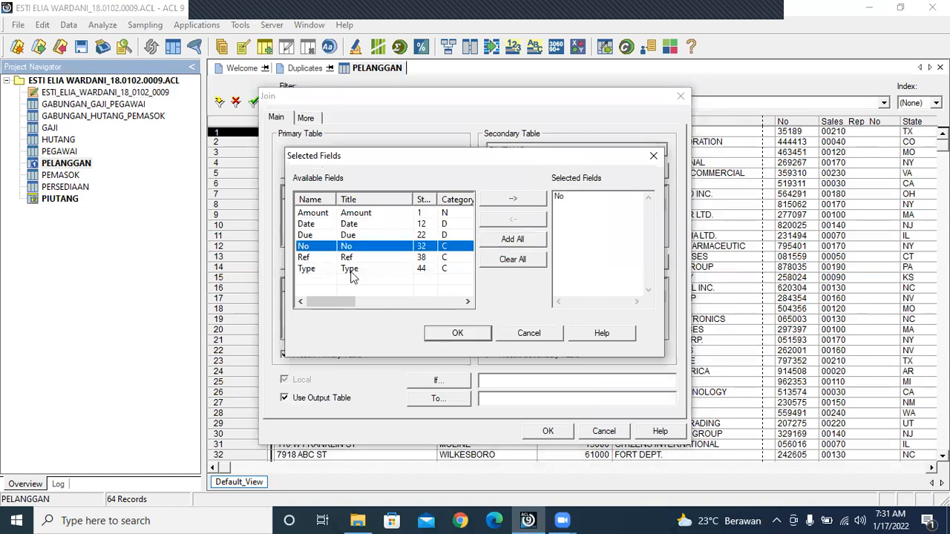
pyautogui.click(473, 332)
pyautogui.click(378, 171)
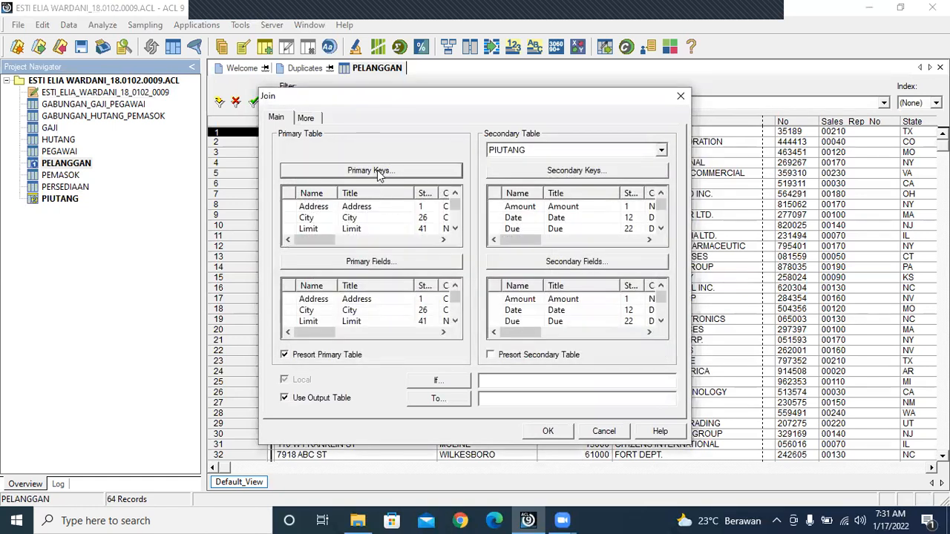
pyautogui.doubleClick(348, 258)
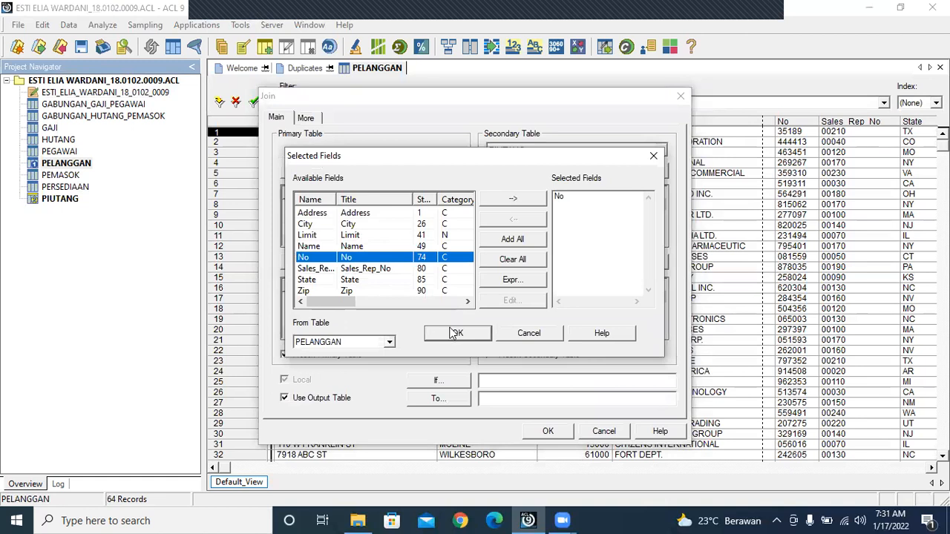
pyautogui.click(456, 333)
# Step: Include all PELANGGAN fields and all PIUTANG fields in the join output
pyautogui.click(387, 263)
pyautogui.click(506, 241)
pyautogui.click(456, 333)
pyautogui.click(568, 261)
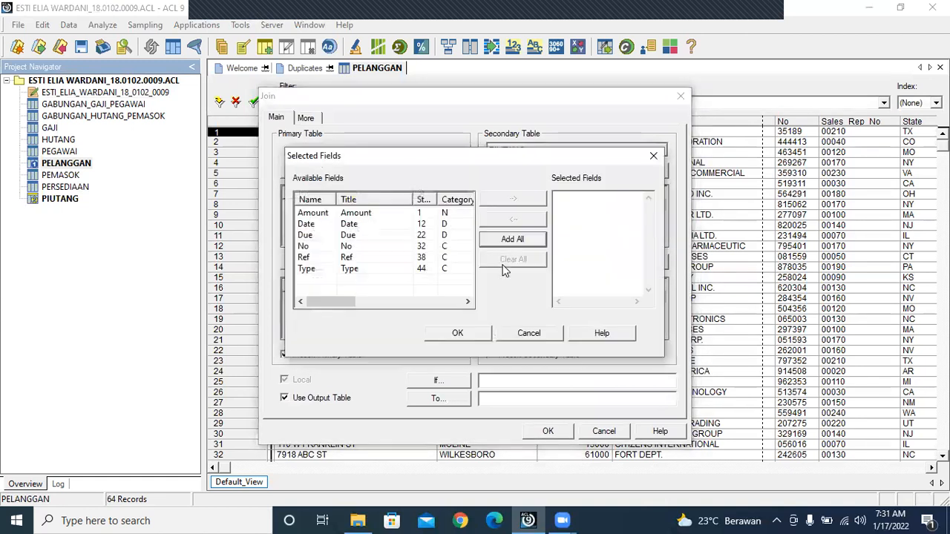
pyautogui.click(499, 240)
pyautogui.click(449, 338)
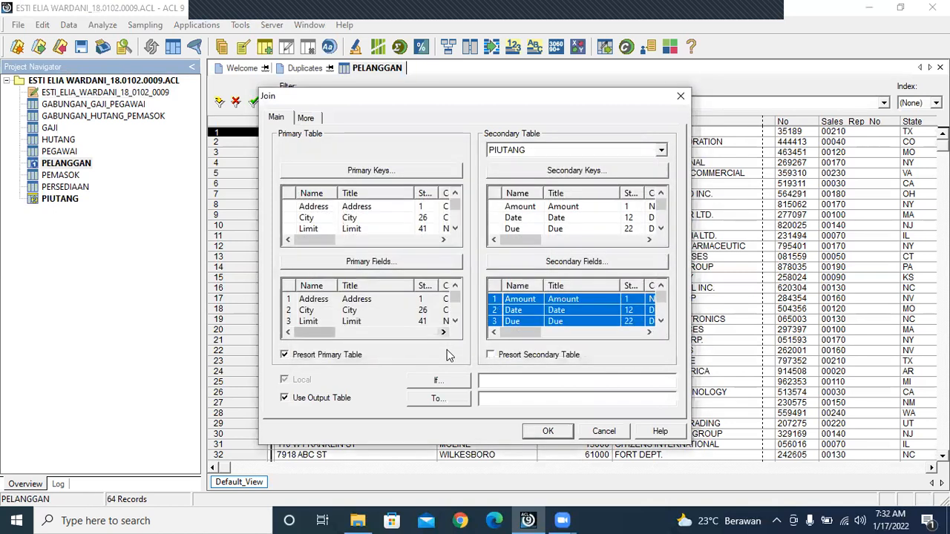
# Step: Presort the secondary table, name the output GABUNGAN PELANGGAN PIUTANG, and run the join to review its records
pyautogui.click(491, 354)
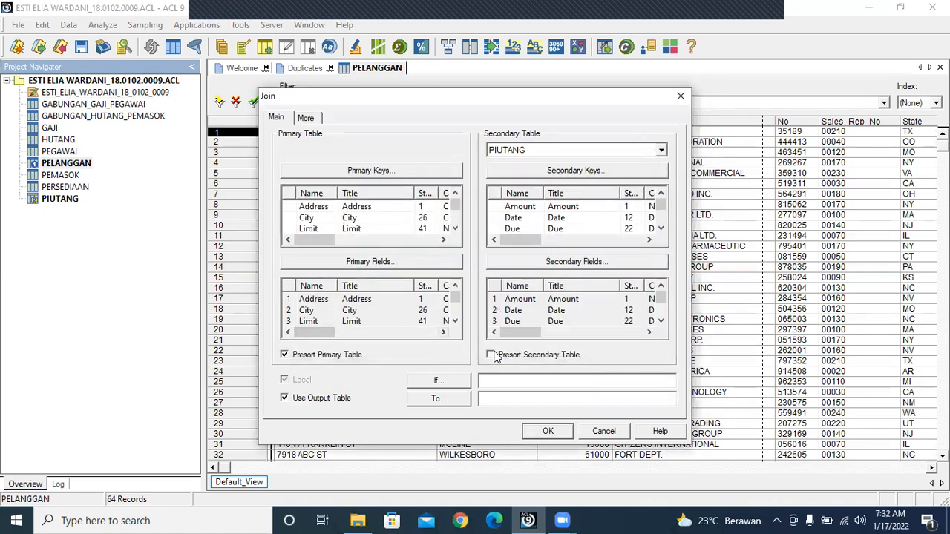
pyautogui.click(523, 398)
pyautogui.write('GABUNGA')
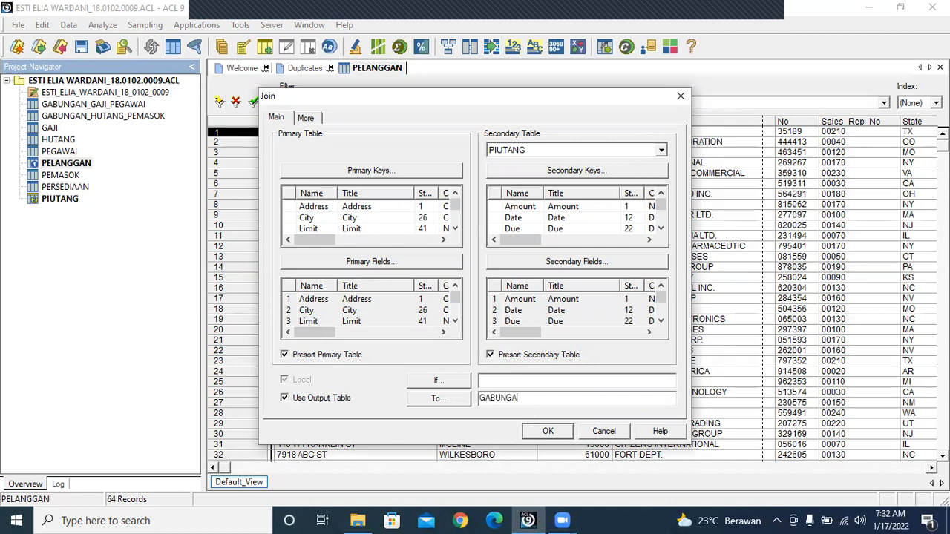
pyautogui.write('N PELANGGAN PIUTANG')
pyautogui.click(532, 434)
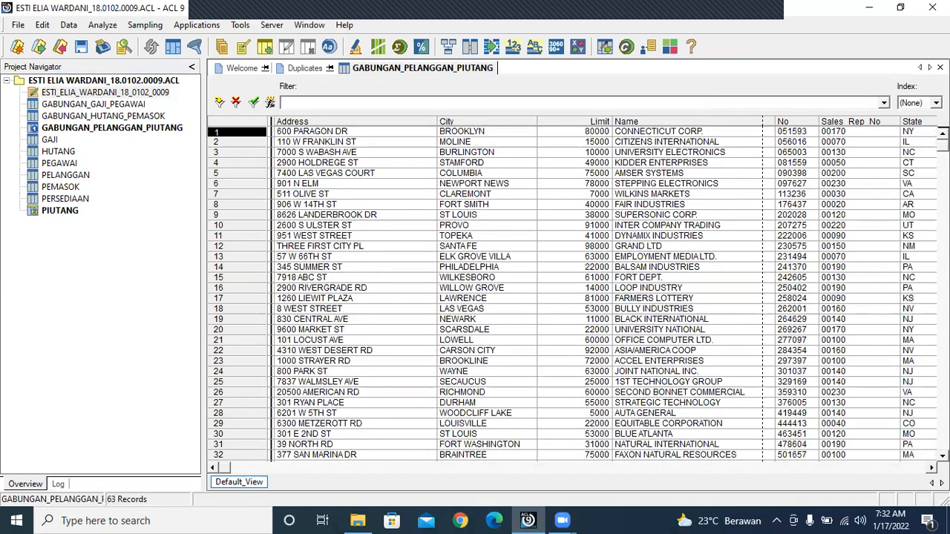
pyautogui.scroll(-14, 571, 292)
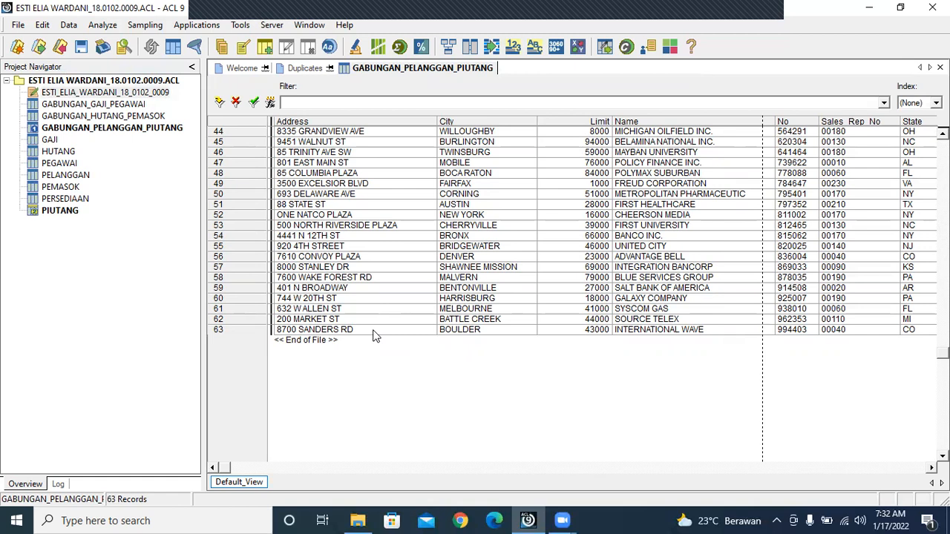
# Step: Set up a new Join with PIUTANG as the primary table and PELANGGAN as the secondary table
pyautogui.doubleClick(43, 209)
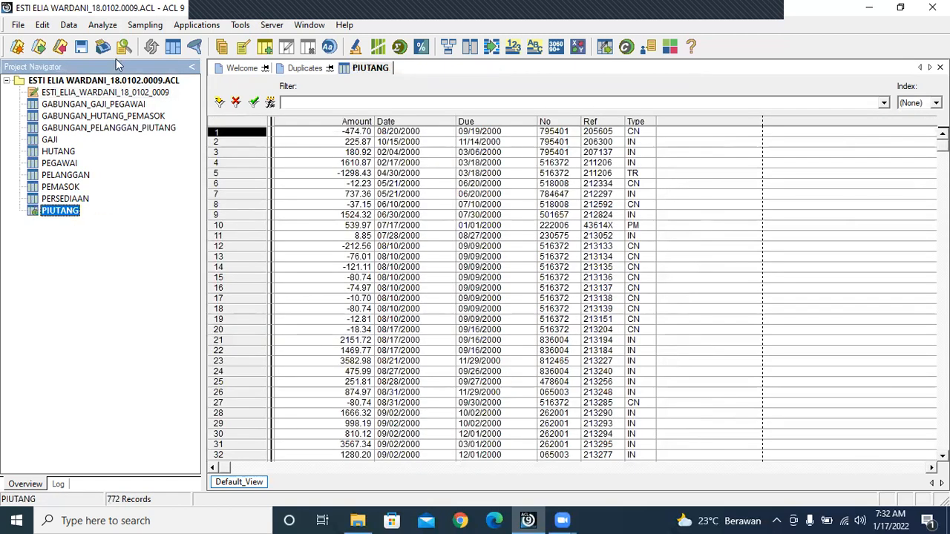
pyautogui.click(68, 25)
pyautogui.click(104, 150)
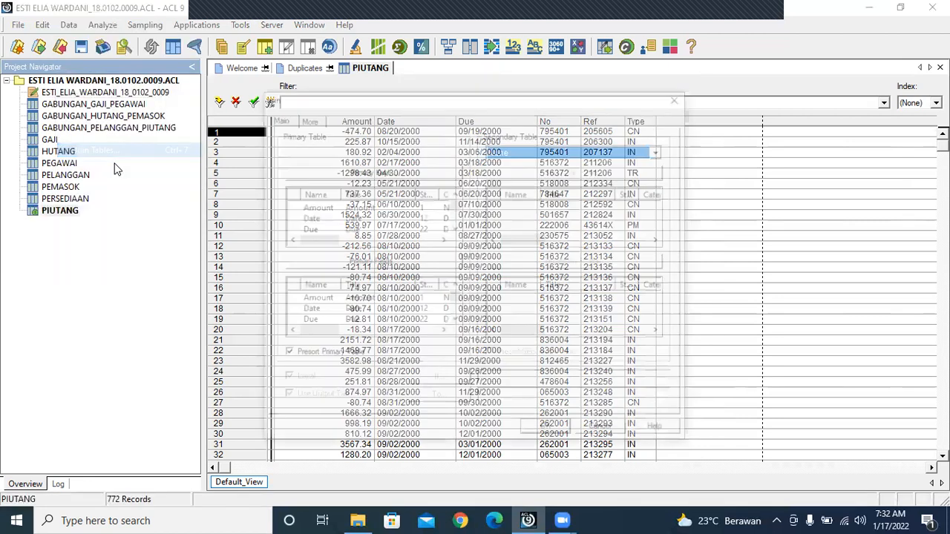
pyautogui.click(661, 150)
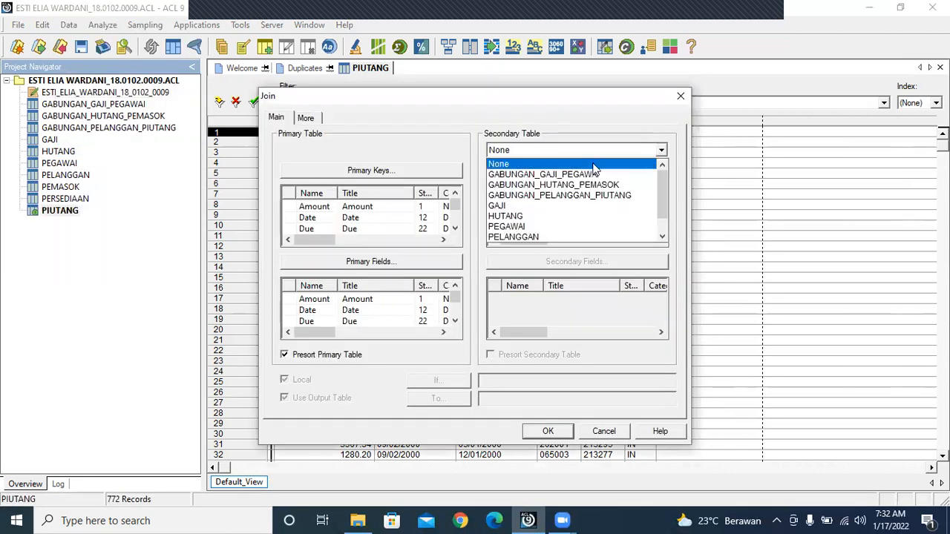
pyautogui.click(584, 238)
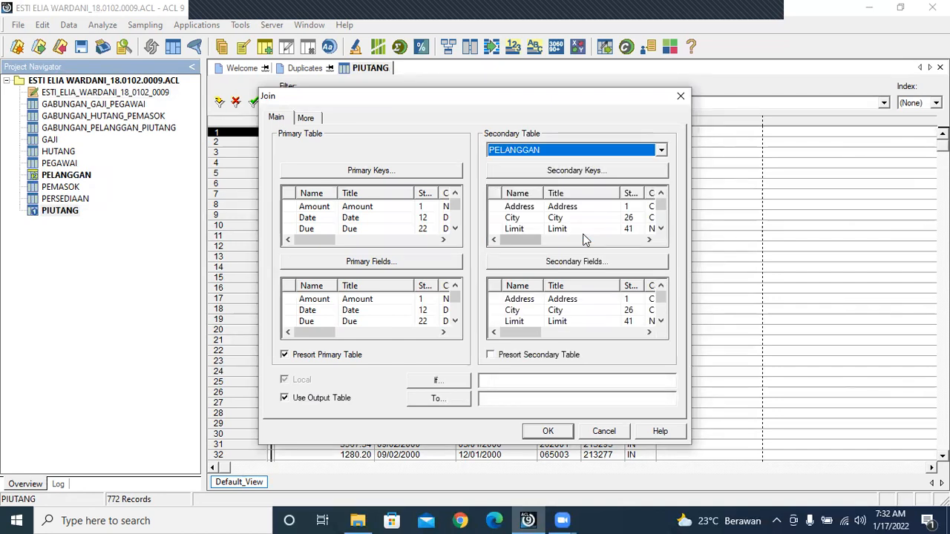
# Step: Match the two tables on the No field, as primary key in PIUTANG and secondary key in PELANGGAN
pyautogui.click(428, 176)
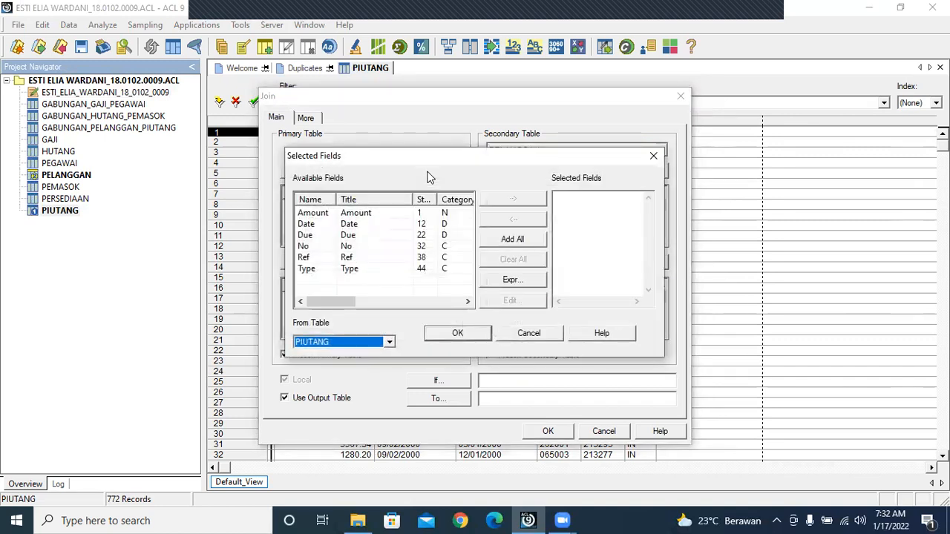
pyautogui.click(345, 247)
pyautogui.doubleClick(345, 247)
pyautogui.click(457, 333)
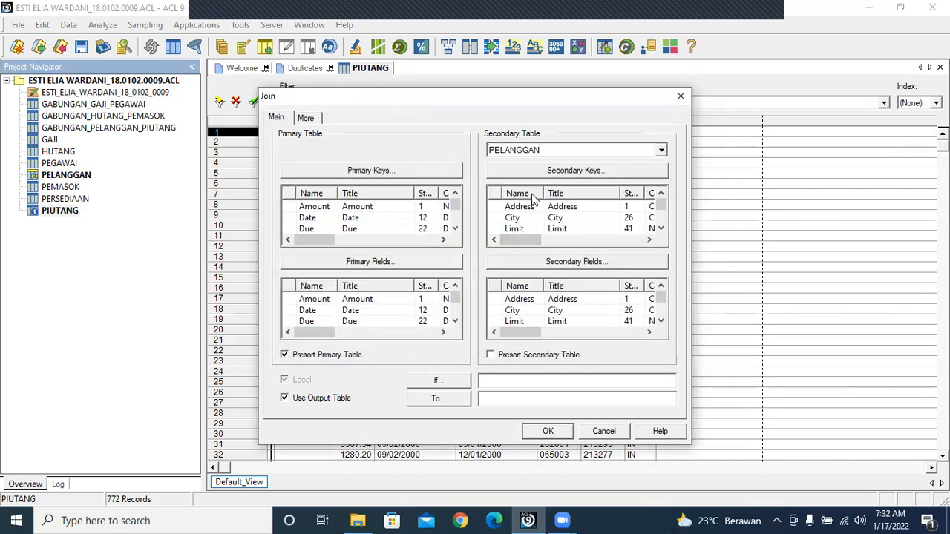
pyautogui.click(542, 171)
pyautogui.doubleClick(363, 257)
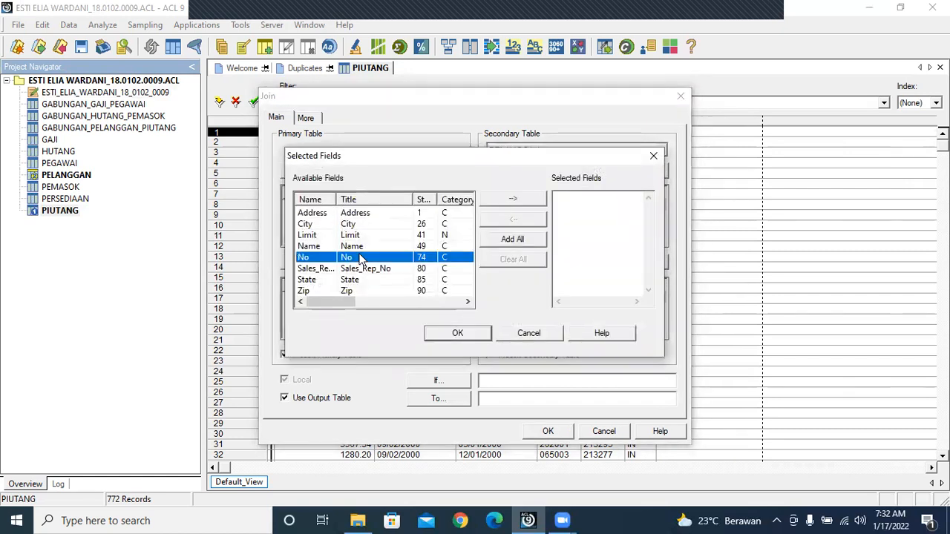
pyautogui.click(439, 331)
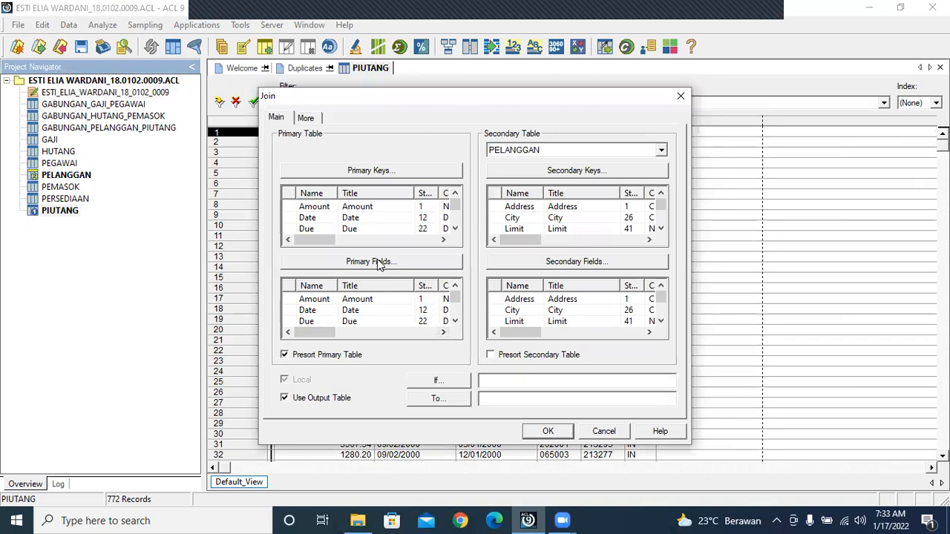
# Step: Add every field of PIUTANG and of PELANGGAN to the joined output
pyautogui.click(386, 262)
pyautogui.click(512, 240)
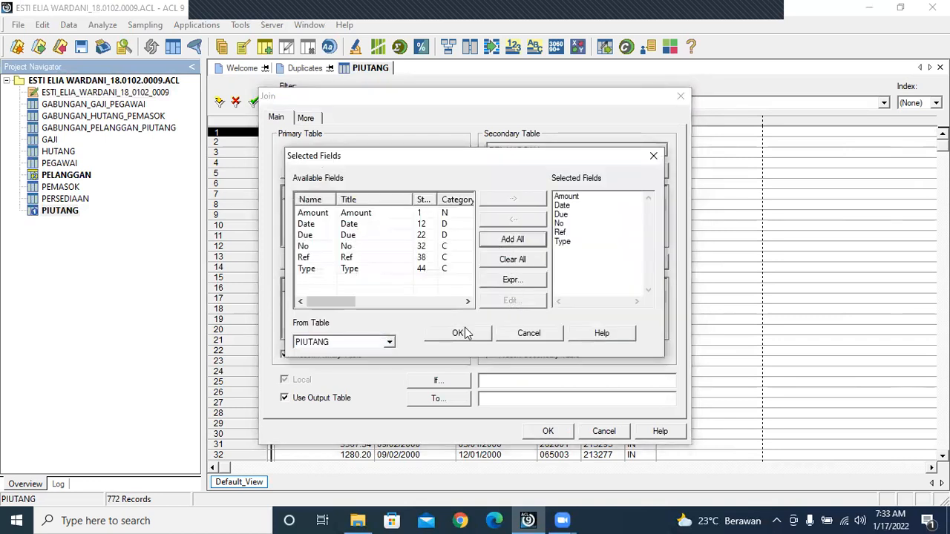
pyautogui.click(458, 333)
pyautogui.click(530, 260)
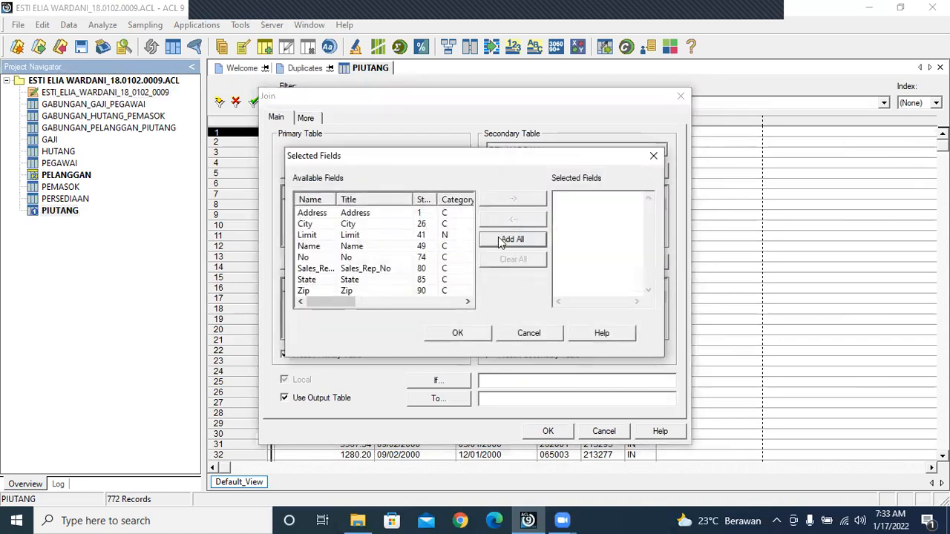
pyautogui.click(512, 239)
pyautogui.click(458, 332)
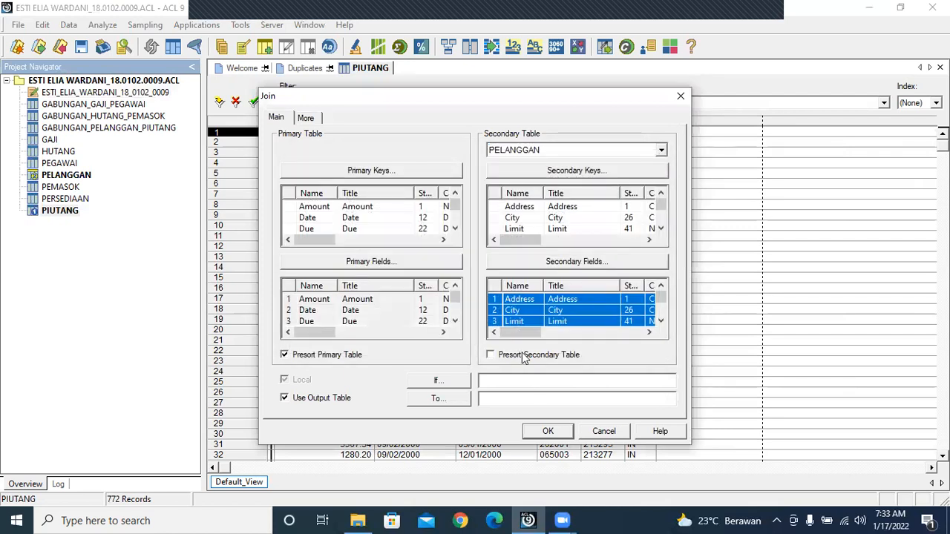
# Step: Presort the secondary table and run the join to GABUNGAN PIUTANG PELANGGAN BARU, overwriting the existing file
pyautogui.click(491, 355)
pyautogui.click(501, 404)
pyautogui.write('G')
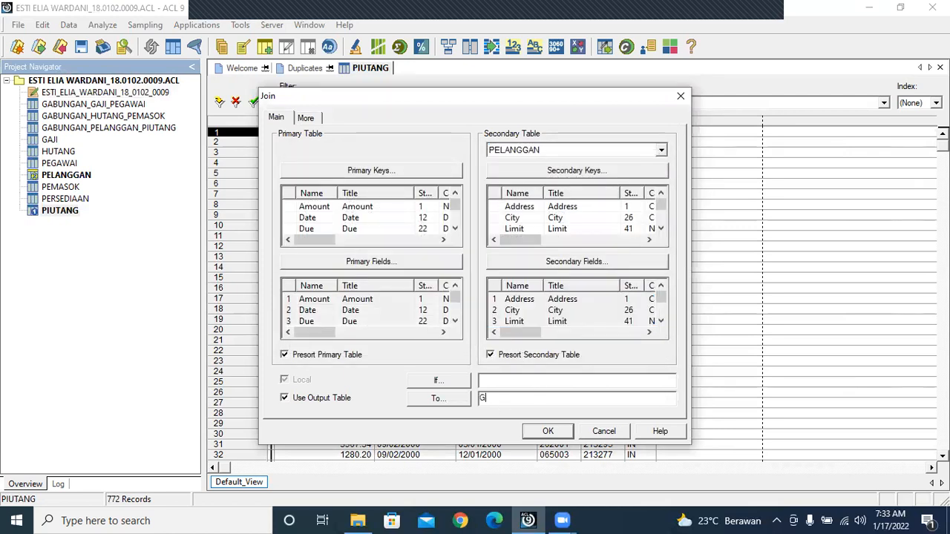
pyautogui.write('ABUNGAN')
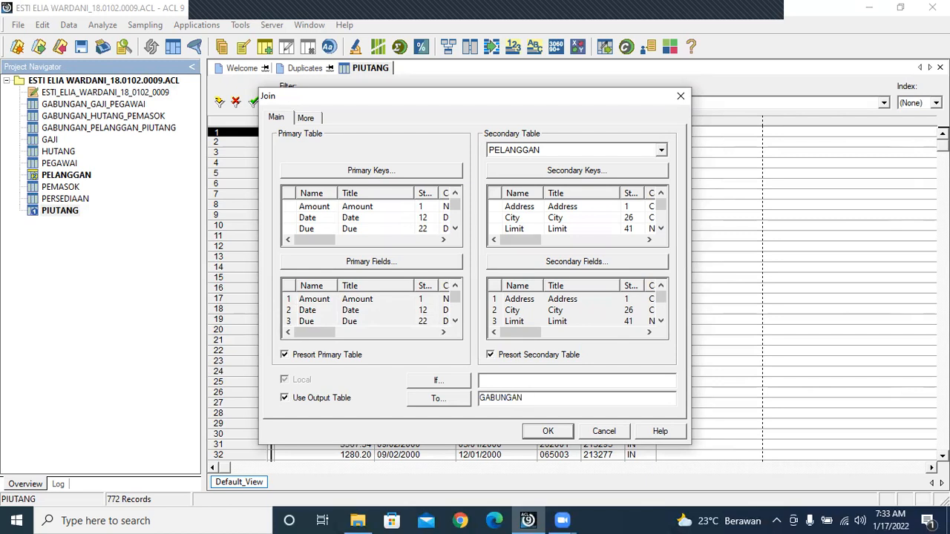
pyautogui.write(' PIUTANGP')
pyautogui.press('BackSpace')
pyautogui.write('PELANGG')
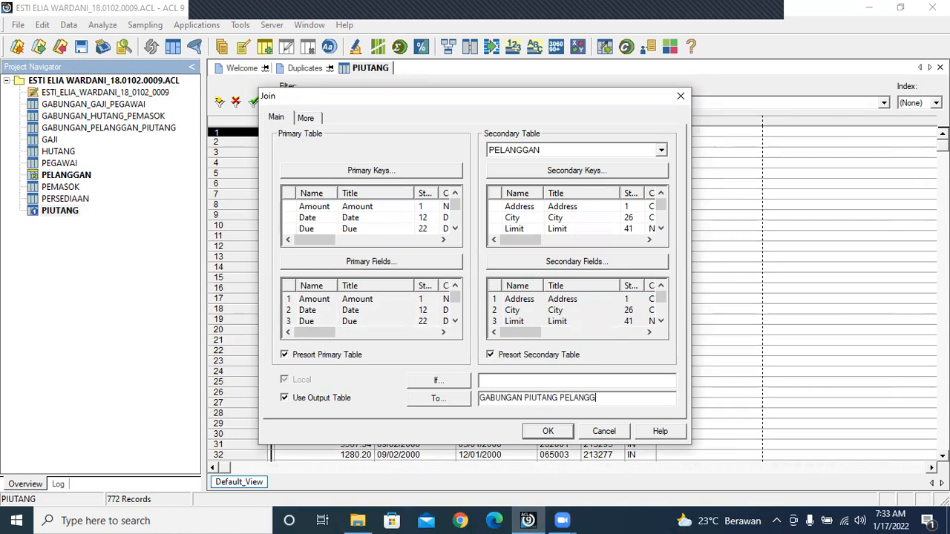
pyautogui.write('AN BARU')
pyautogui.click(545, 431)
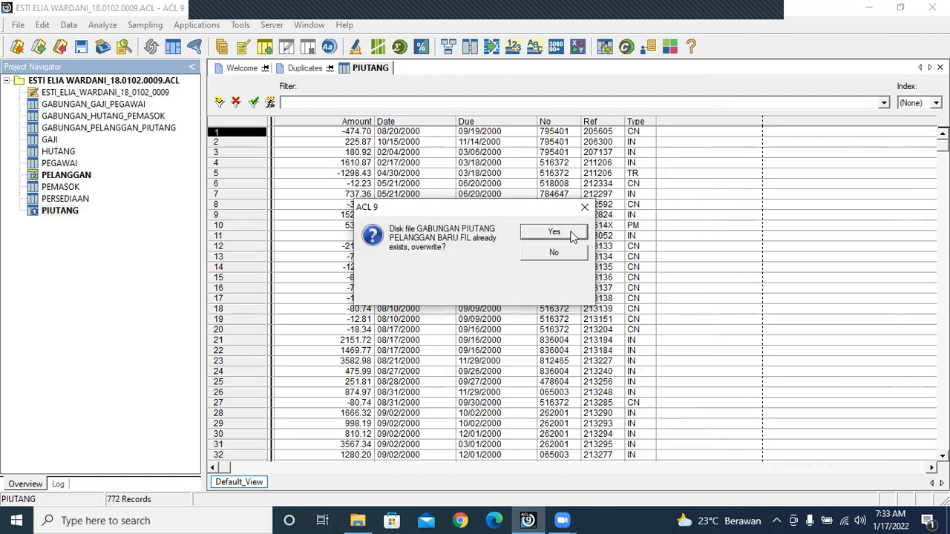
pyautogui.click(554, 232)
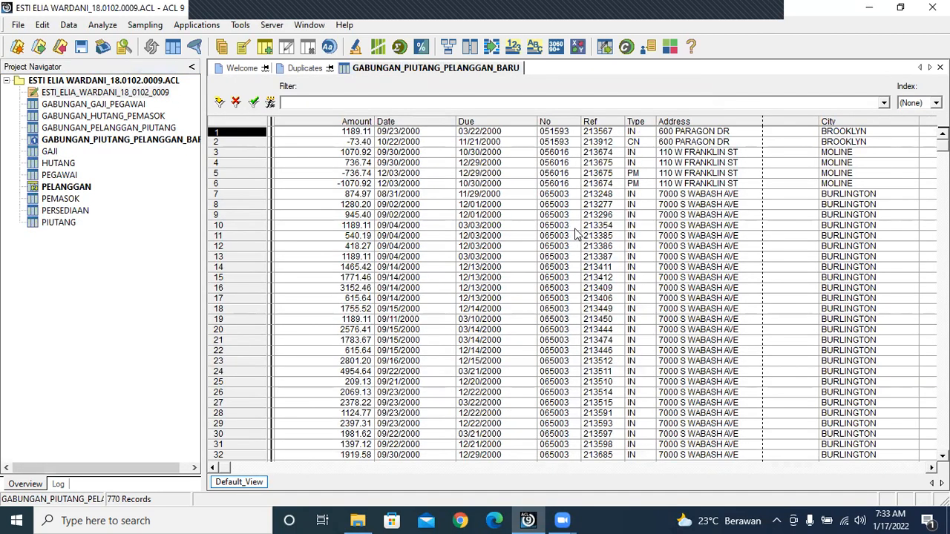
# Step: Examine the joined GABUNGAN_PIUTANG_PELANGGAN_BARU records and the PIUTANG records through to the end of each file
pyautogui.scroll(-15, 575, 289)
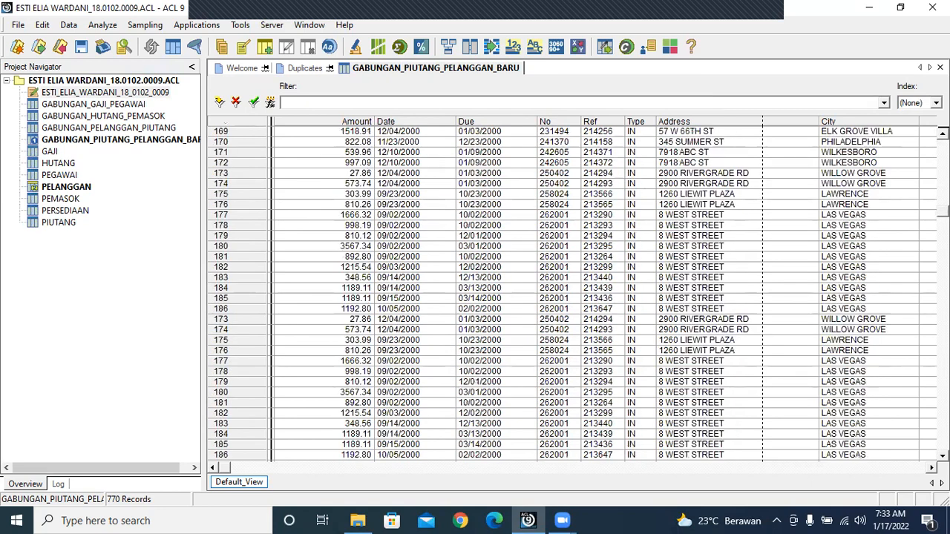
pyautogui.scroll(-20, 575, 289)
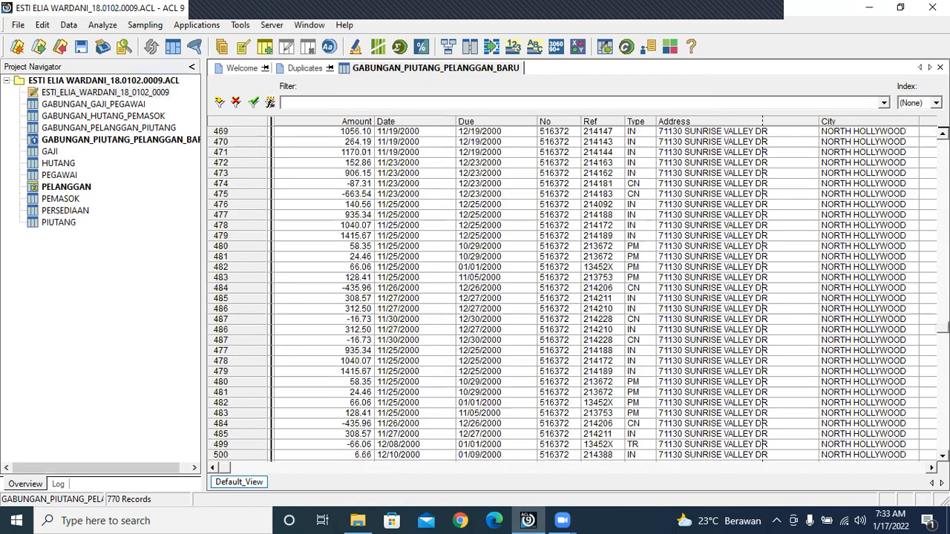
pyautogui.scroll(-20, 575, 289)
pyautogui.scroll(10, 575, 289)
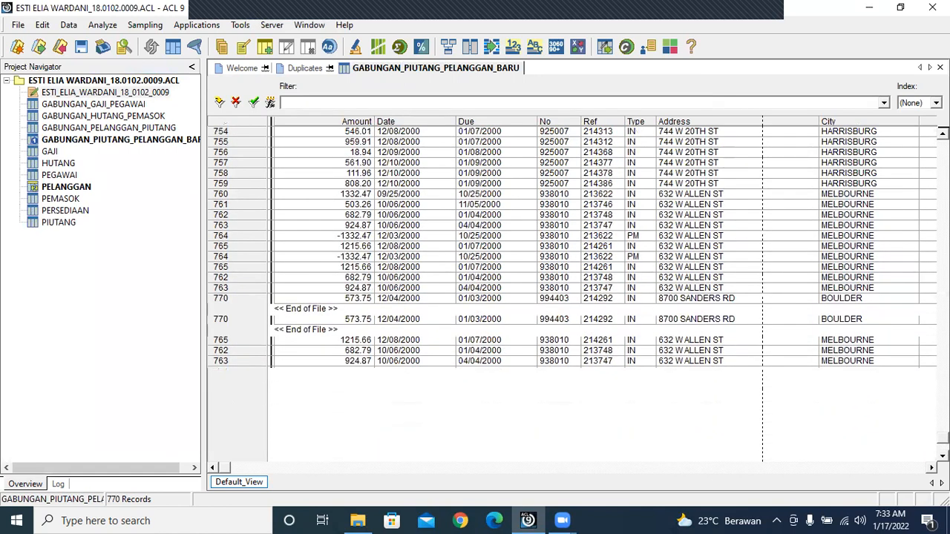
pyautogui.scroll(3, 696, 405)
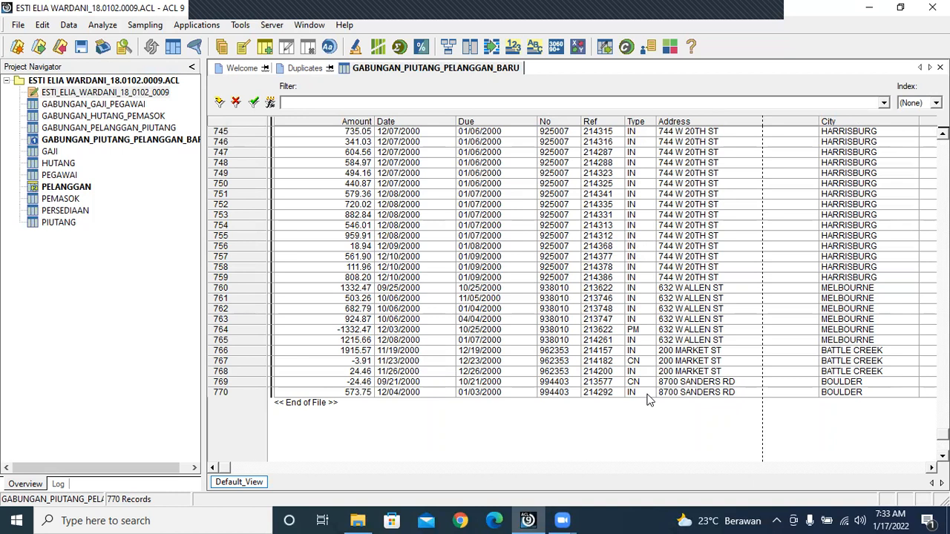
pyautogui.click(60, 223)
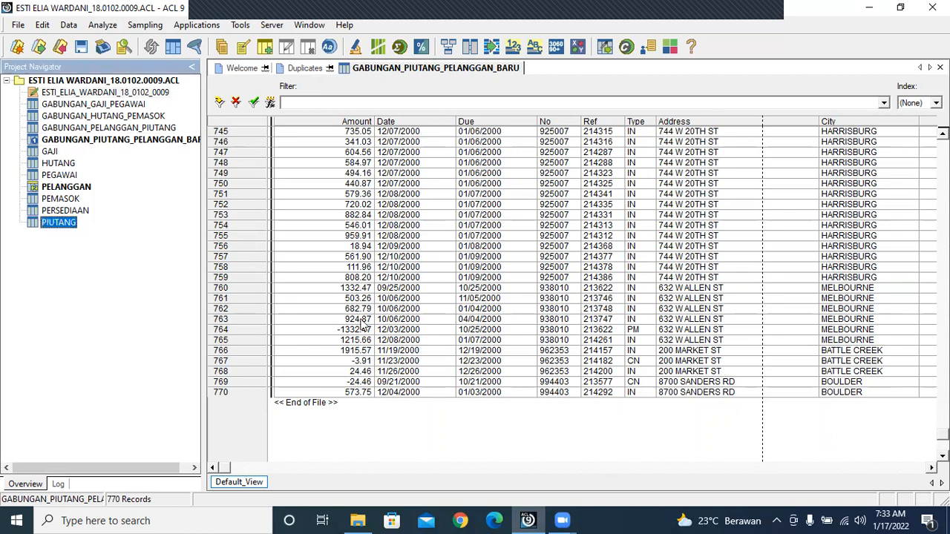
pyautogui.doubleClick(39, 224)
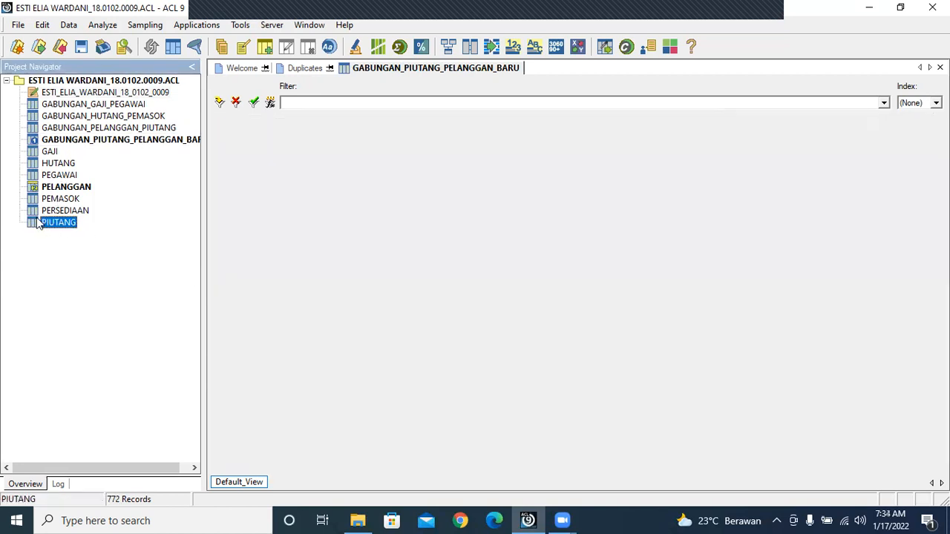
pyautogui.moveTo(943, 145); pyautogui.dragTo(943, 444)
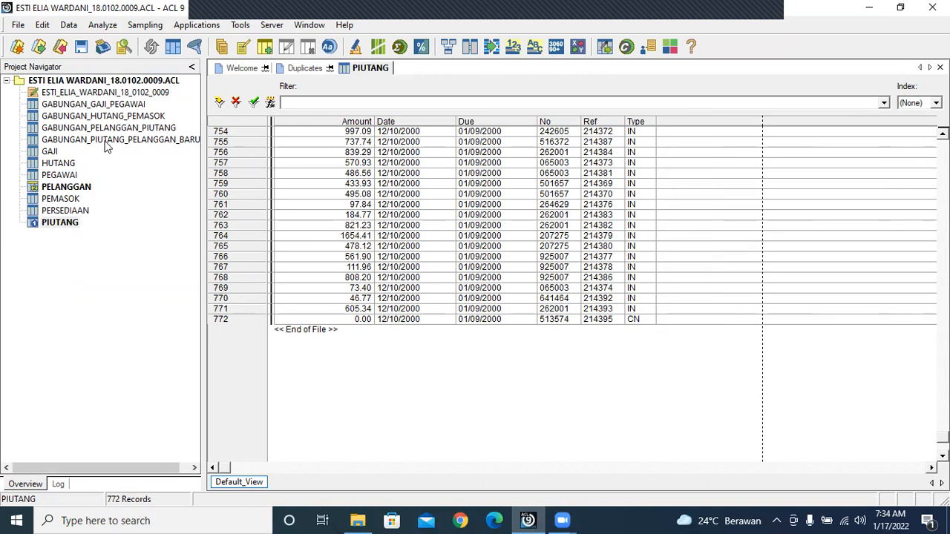
# Step: Open the GABUNGAN_PIUTANG_PELANGGAN_BARU table and start a view filter expression with the Due field and the less-than operator
pyautogui.doubleClick(34, 141)
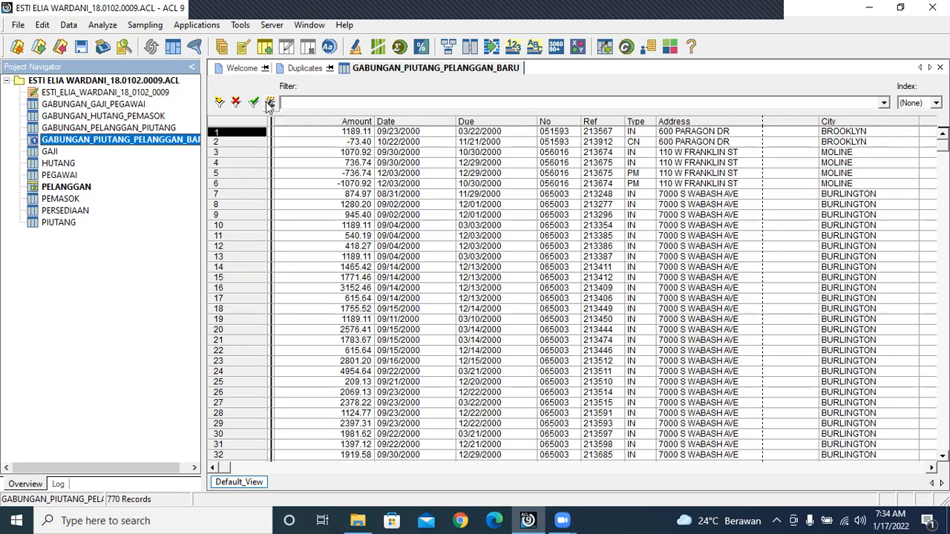
pyautogui.click(270, 103)
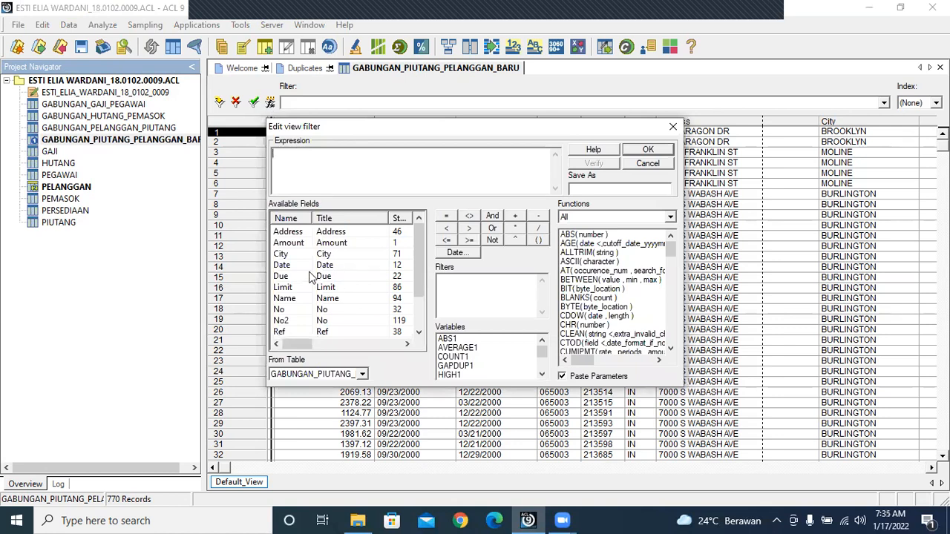
pyautogui.doubleClick(290, 276)
pyautogui.click(446, 229)
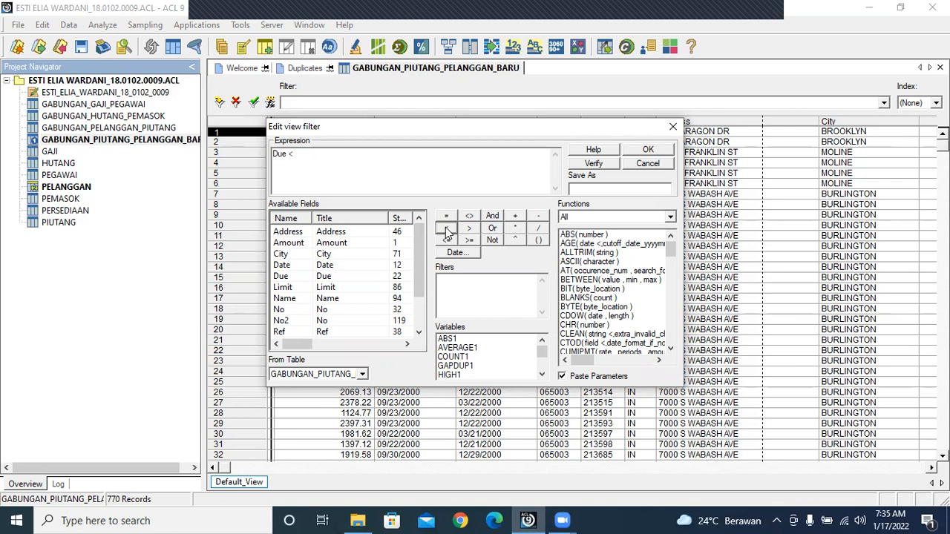
# Step: Complete the filter expression with the date June 1, 2000 and apply it to the table view
pyautogui.click(451, 256)
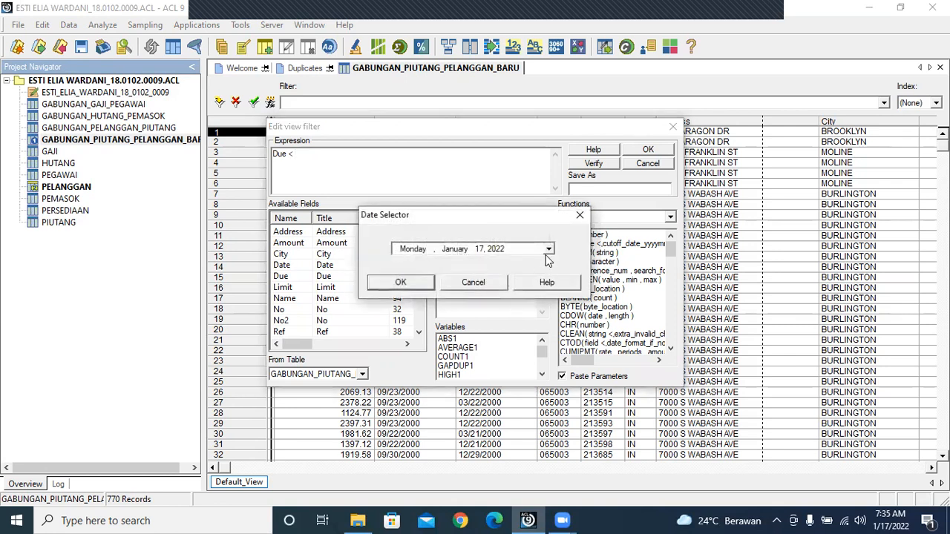
pyautogui.click(549, 248)
pyautogui.click(481, 267)
pyautogui.click(492, 269)
pyautogui.click(491, 270)
pyautogui.click(491, 270)
pyautogui.click(492, 270)
pyautogui.click(491, 269)
pyautogui.click(492, 271)
pyautogui.click(492, 270)
pyautogui.click(492, 270)
pyautogui.click(491, 270)
pyautogui.click(492, 270)
pyautogui.click(491, 270)
pyautogui.click(492, 270)
pyautogui.click(491, 270)
pyautogui.click(491, 270)
pyautogui.click(492, 269)
pyautogui.click(492, 269)
pyautogui.click(492, 269)
pyautogui.click(491, 270)
pyautogui.click(491, 270)
pyautogui.click(492, 269)
pyautogui.click(444, 266)
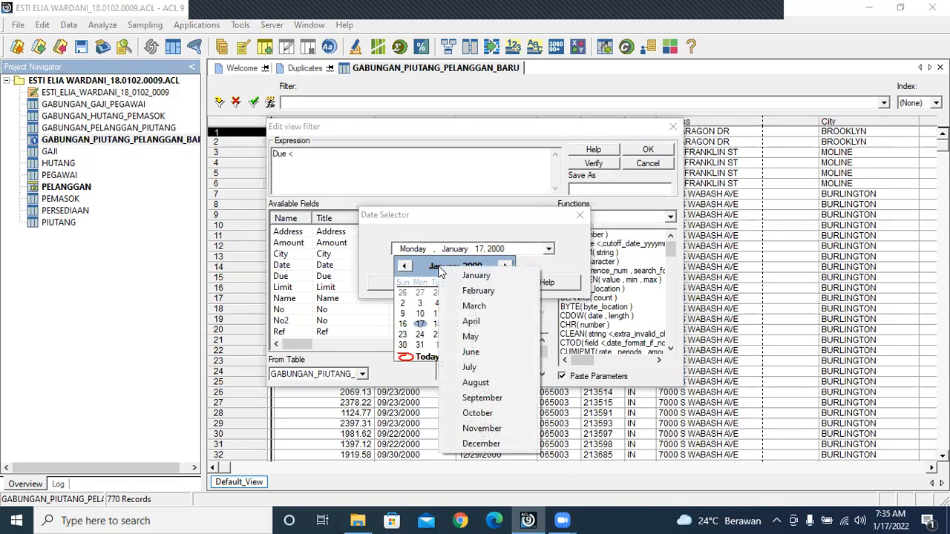
pyautogui.click(468, 354)
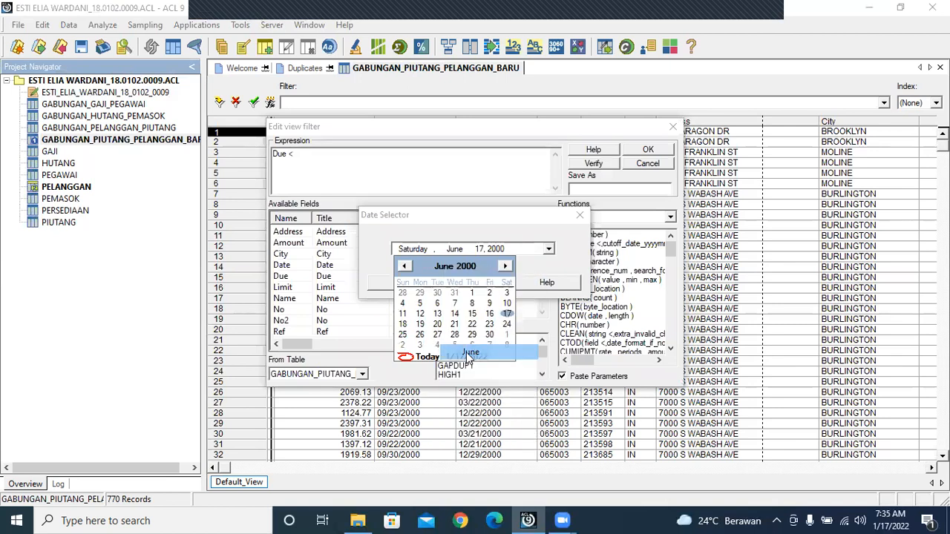
pyautogui.click(473, 294)
pyautogui.click(401, 282)
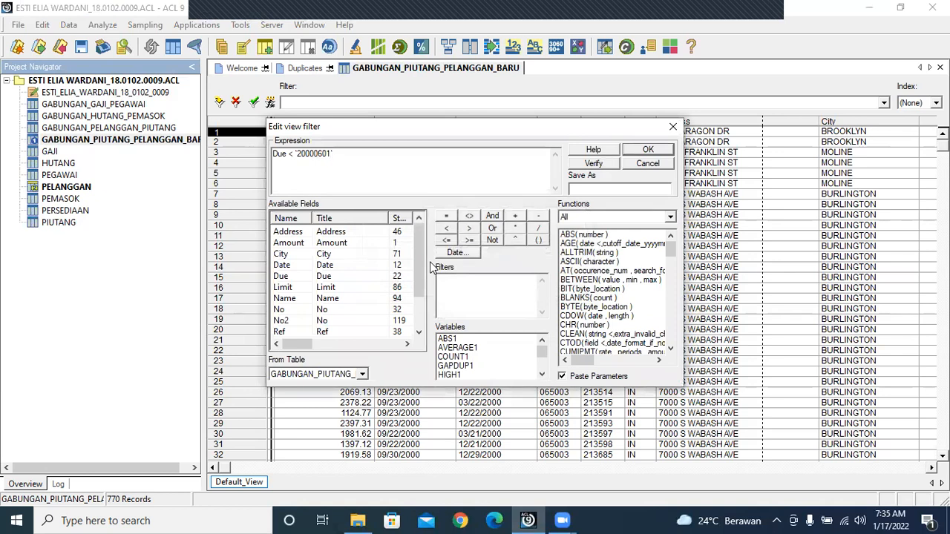
pyautogui.click(648, 150)
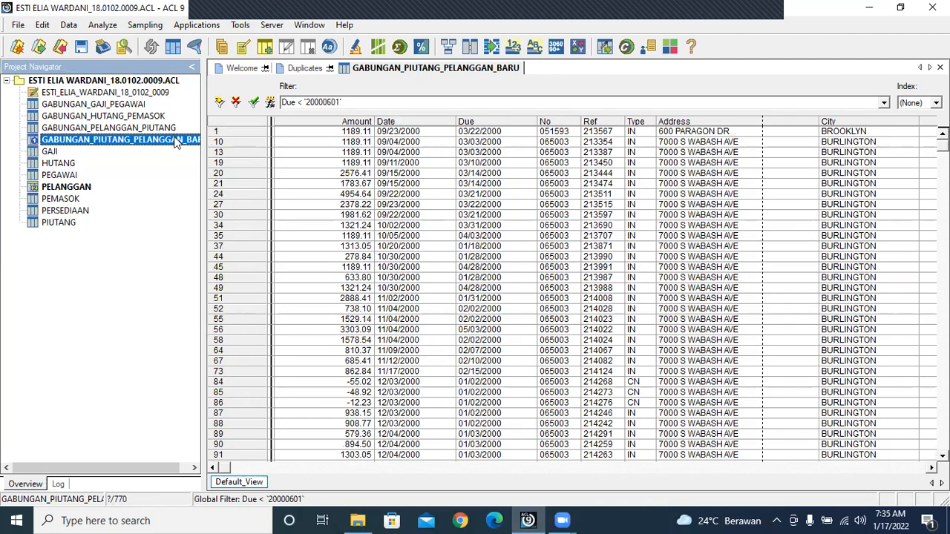
# Step: Export the filtered view as text to a file named JATUH TEMPO 1 JUNI 2000 followed by the student number in parentheses
pyautogui.click(69, 26)
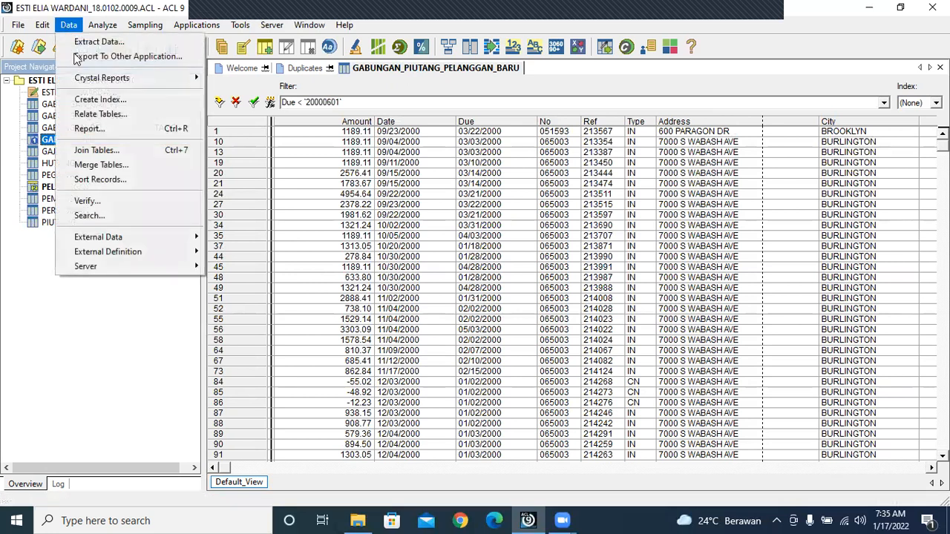
pyautogui.click(77, 59)
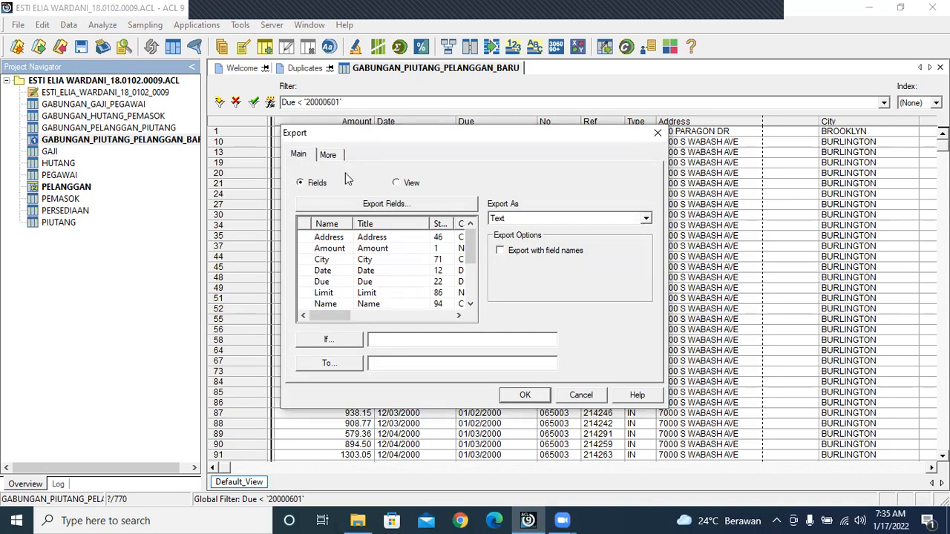
pyautogui.click(398, 183)
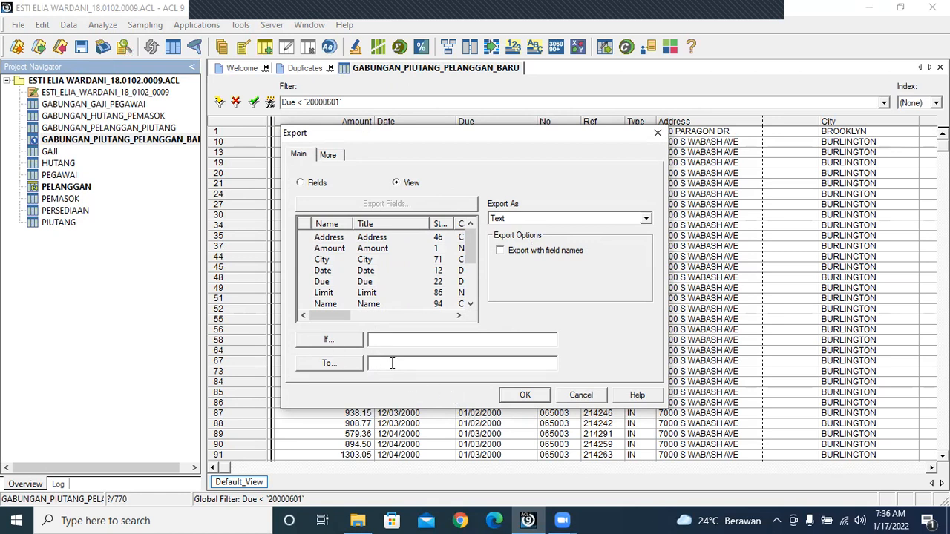
pyautogui.write('JATUH TEMPO 1 JUNI 200 (18.0102.000')
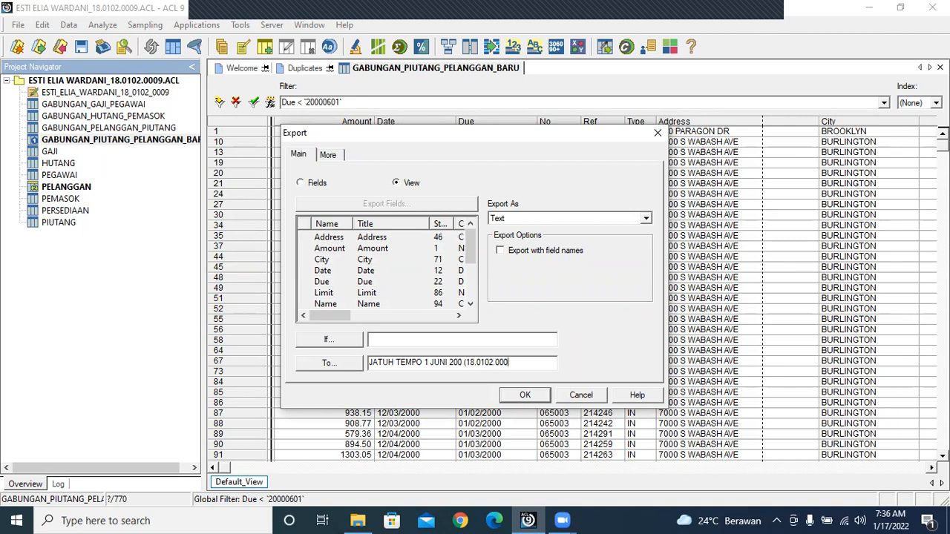
pyautogui.write('9)')
pyautogui.click(528, 397)
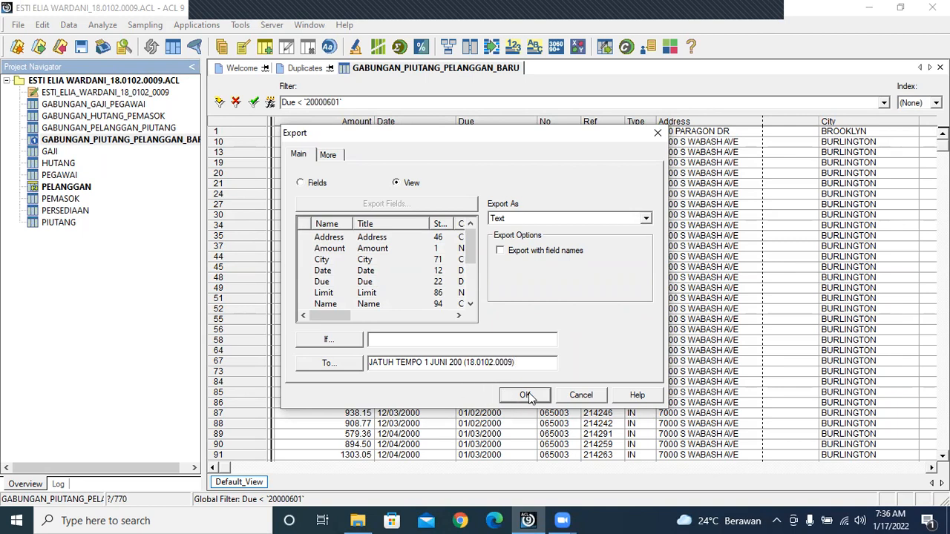
pyautogui.click(462, 362)
pyautogui.click(547, 395)
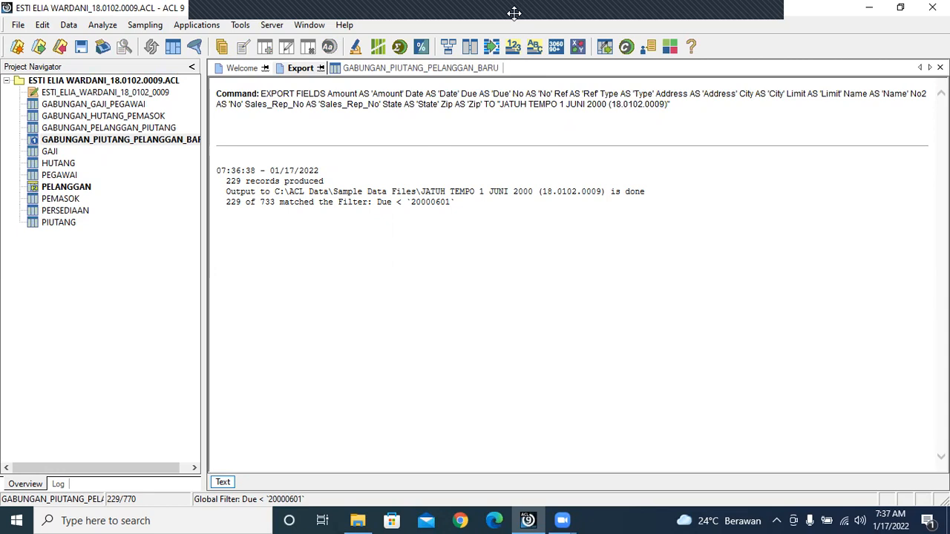
pyautogui.moveTo(761, 15)
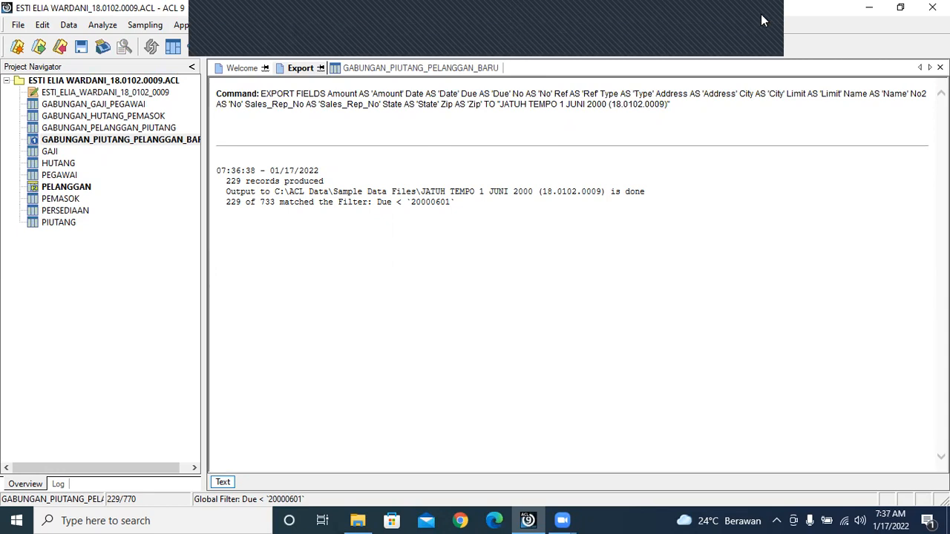